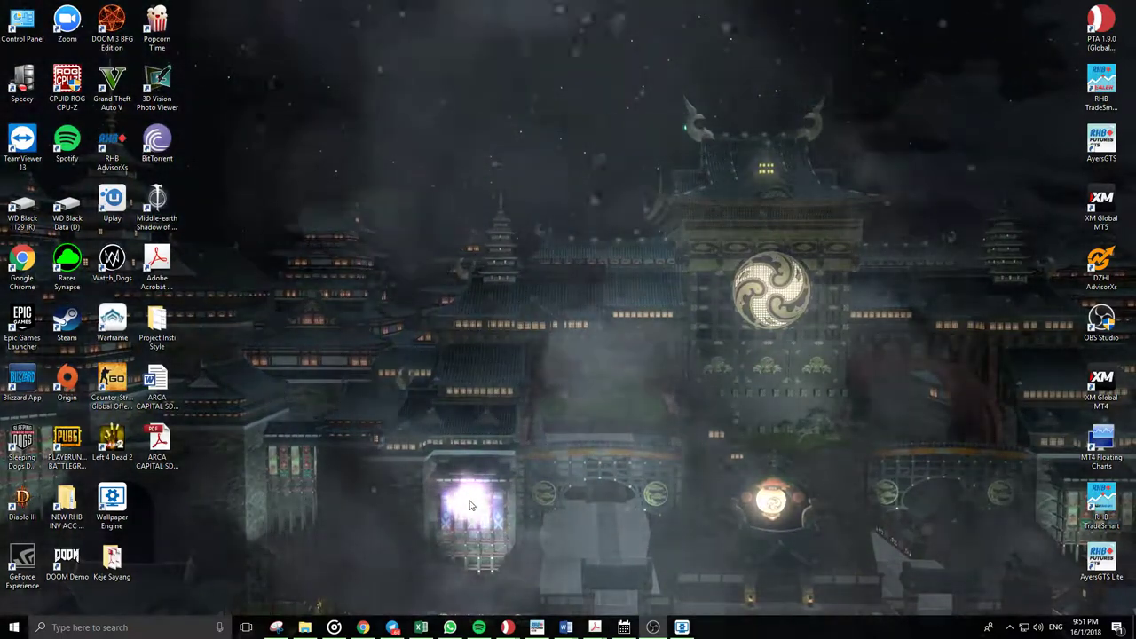
pyautogui.click(363, 627)
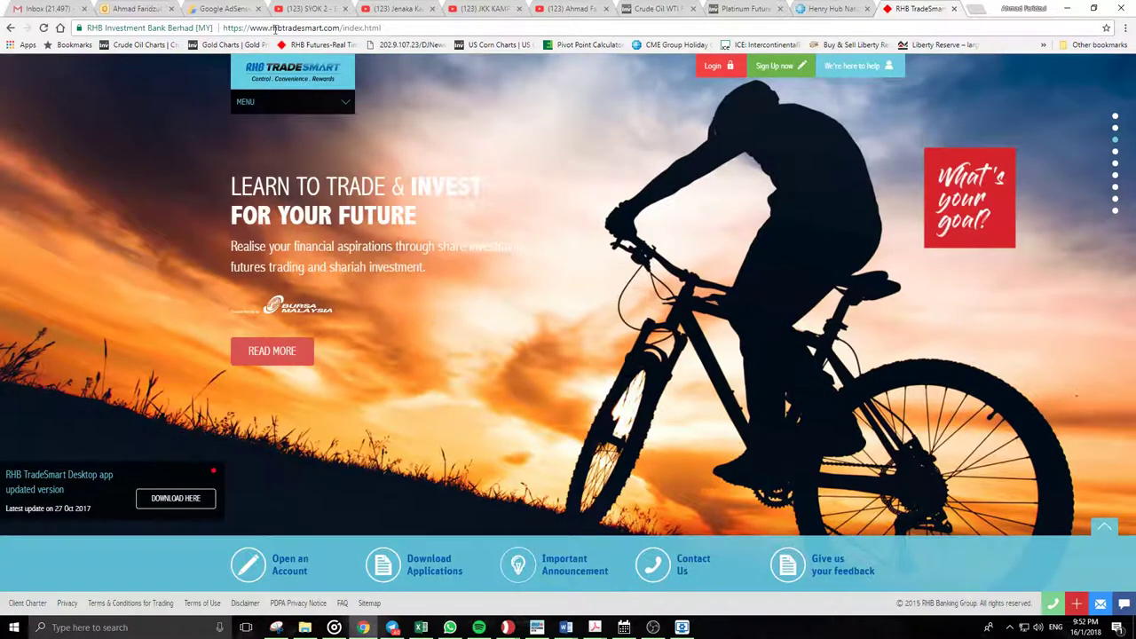
pyautogui.moveTo(381, 28); pyautogui.dragTo(215, 29)
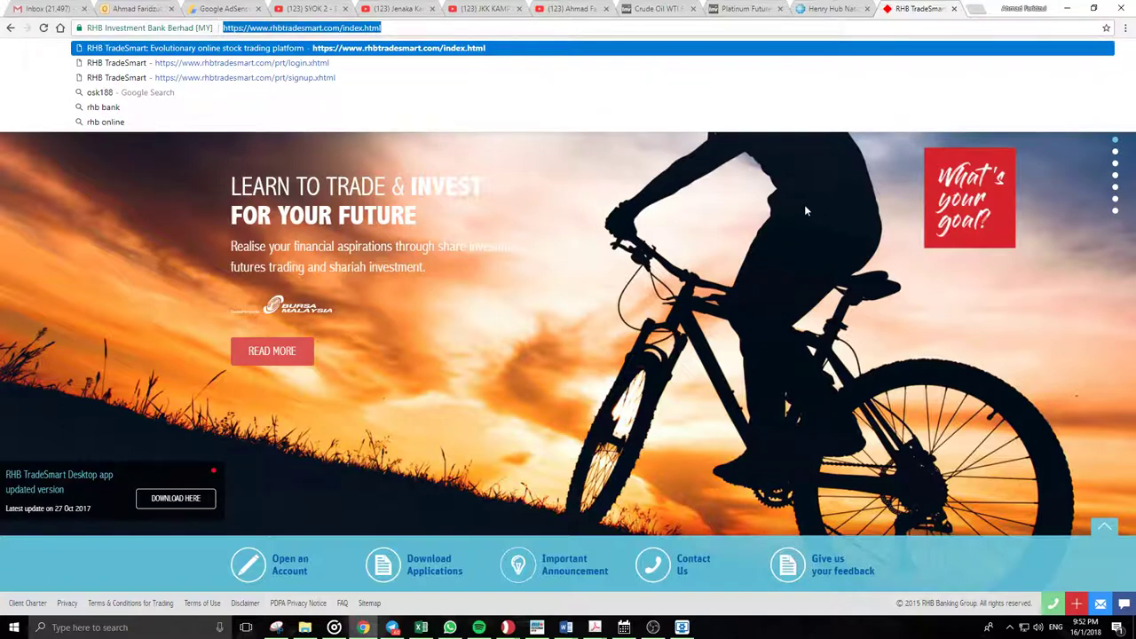
pyautogui.press('Return')
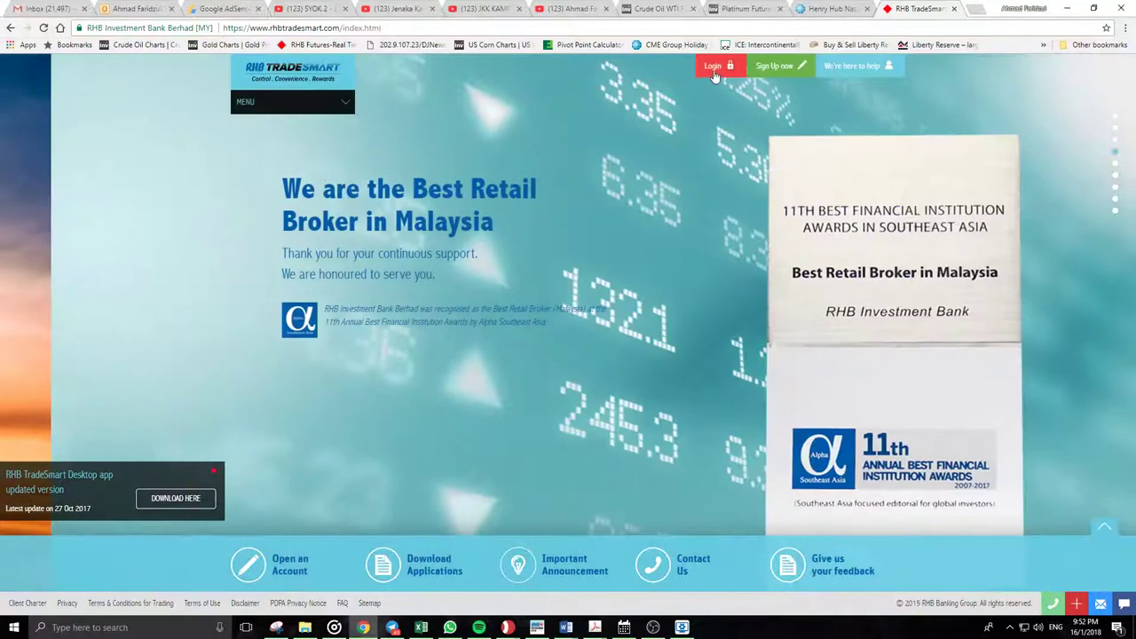
# - Sign in to RHB TradeSmart with the account username and password, going to the Equity Dashboard
pyautogui.click(714, 74)
pyautogui.click(792, 296)
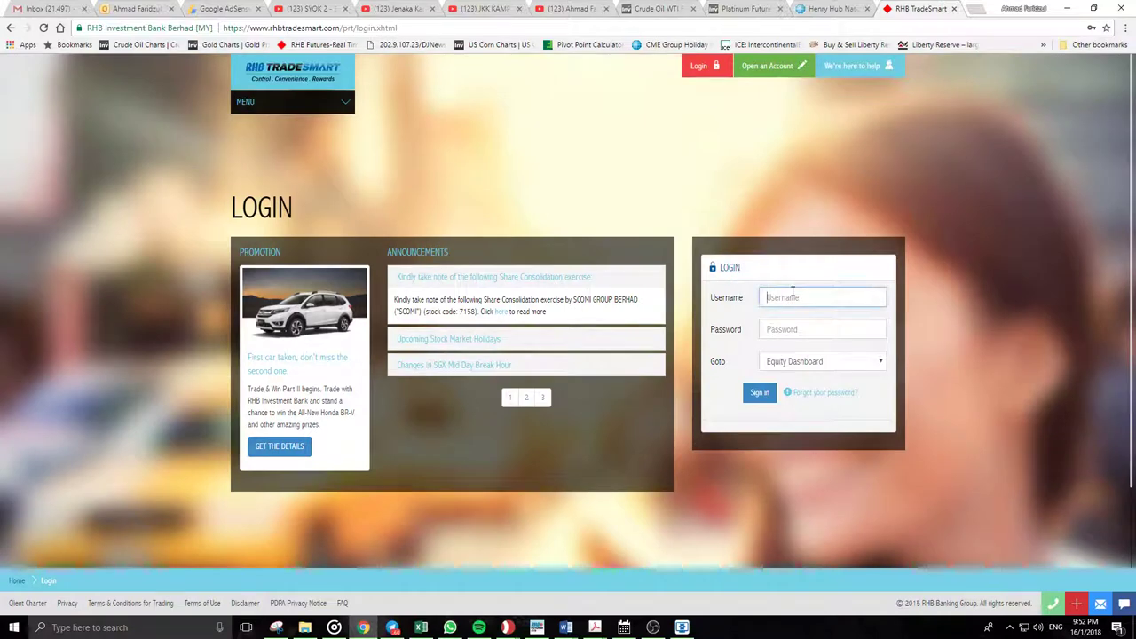
pyautogui.write('ipact')
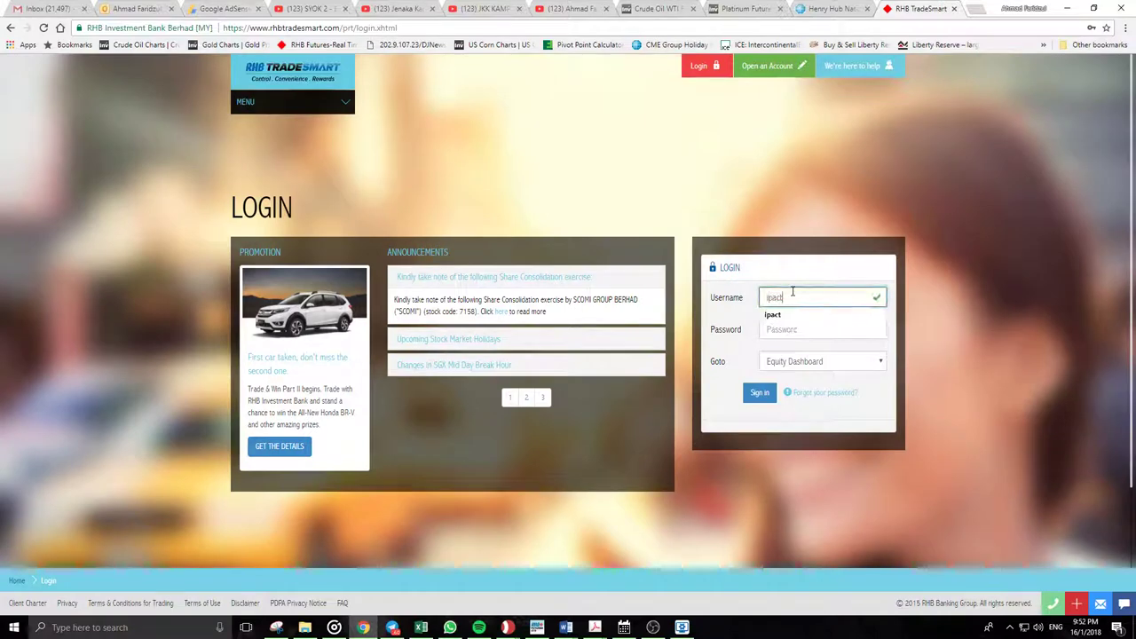
pyautogui.press('Tab')
pyautogui.write('••')
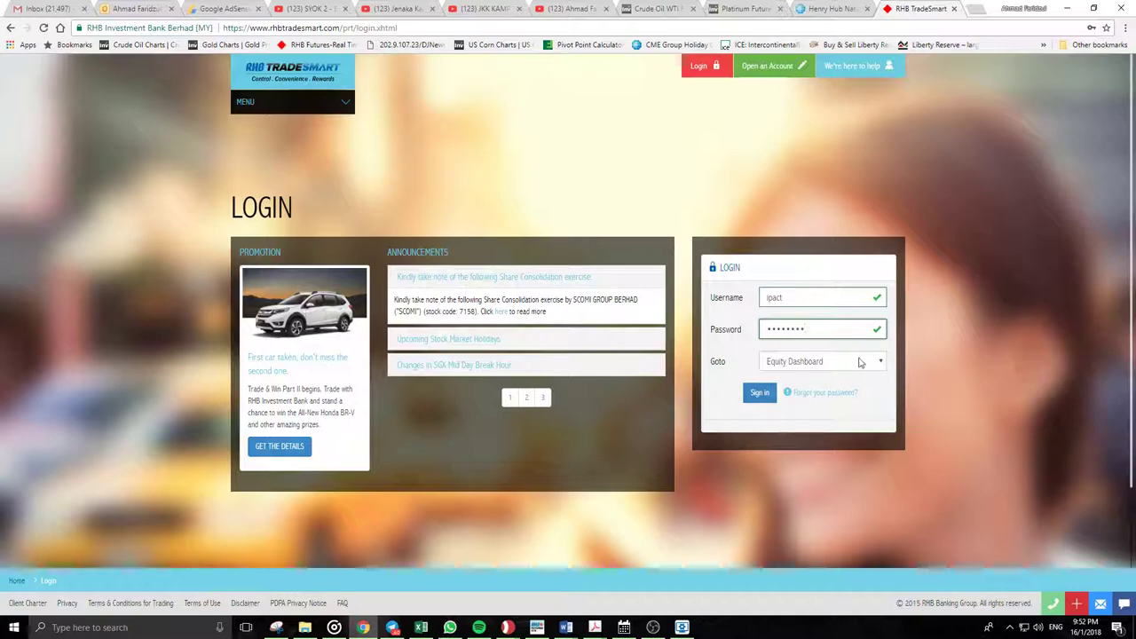
pyautogui.click(765, 393)
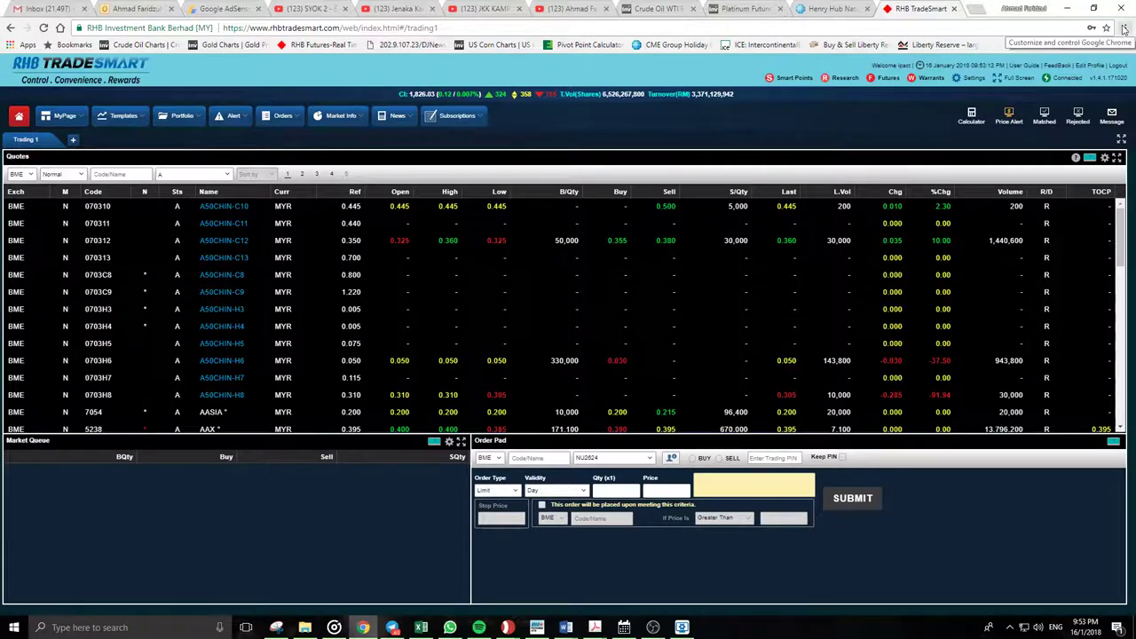
# - Open the browser settings in a new tab and expand the Advanced section
pyautogui.click(975, 9)
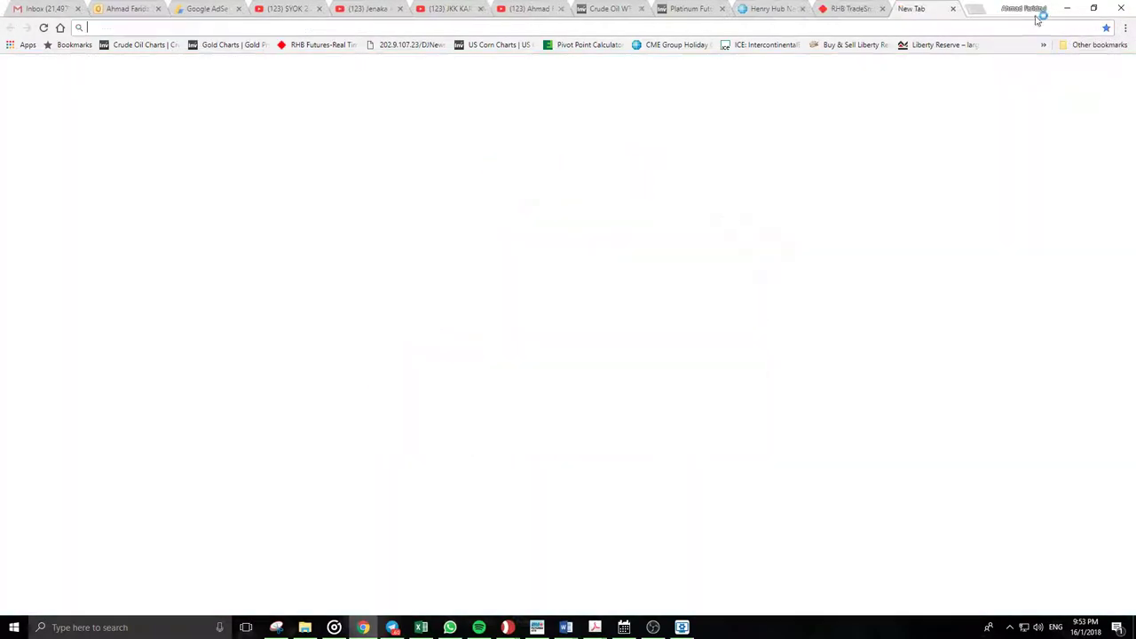
pyautogui.click(1125, 31)
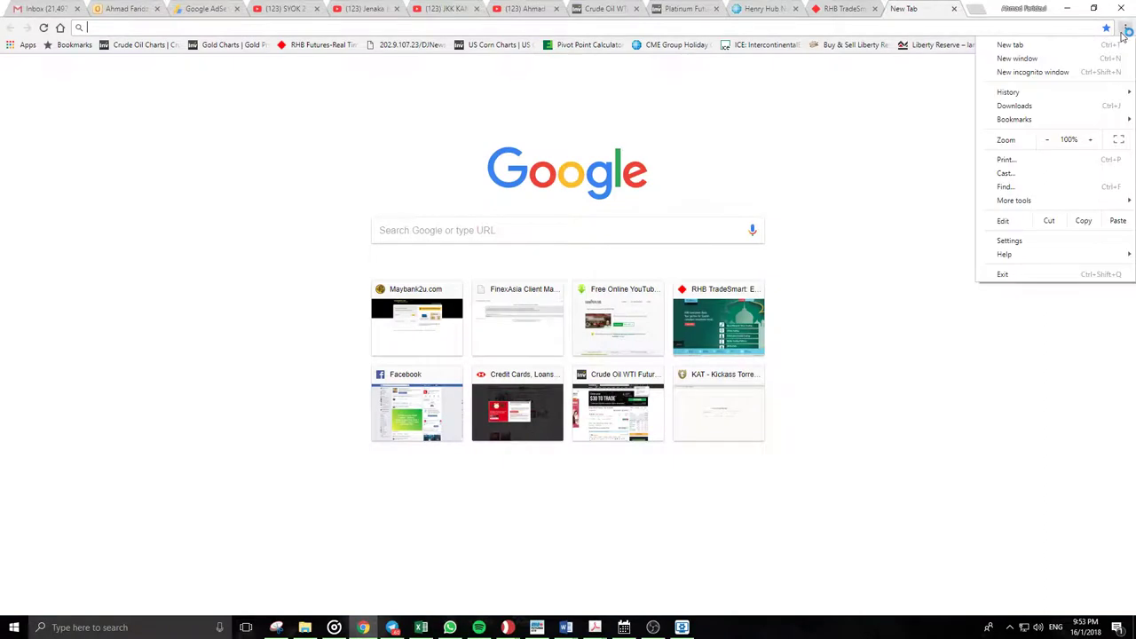
pyautogui.click(1045, 240)
pyautogui.scroll(-2, 635, 284)
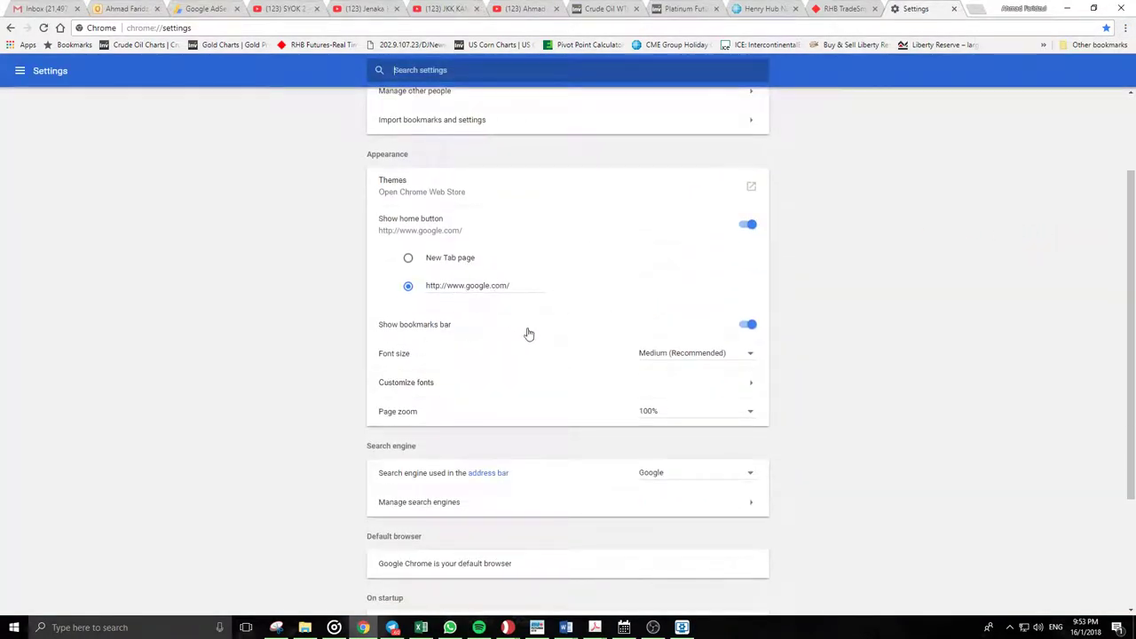
pyautogui.scroll(-2, 568, 301)
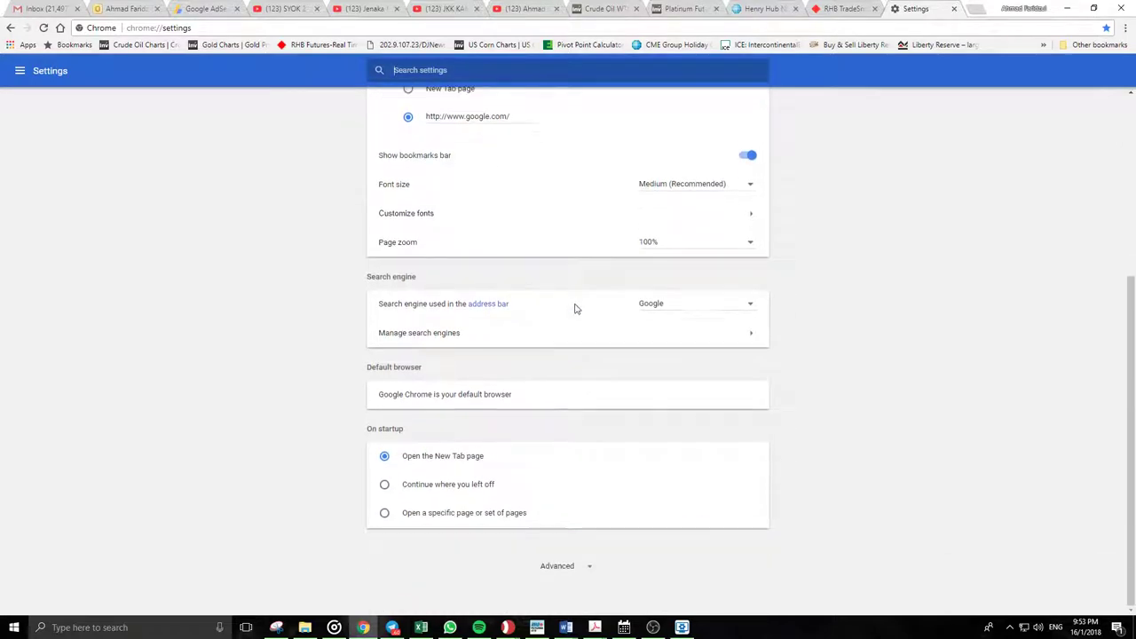
pyautogui.click(566, 566)
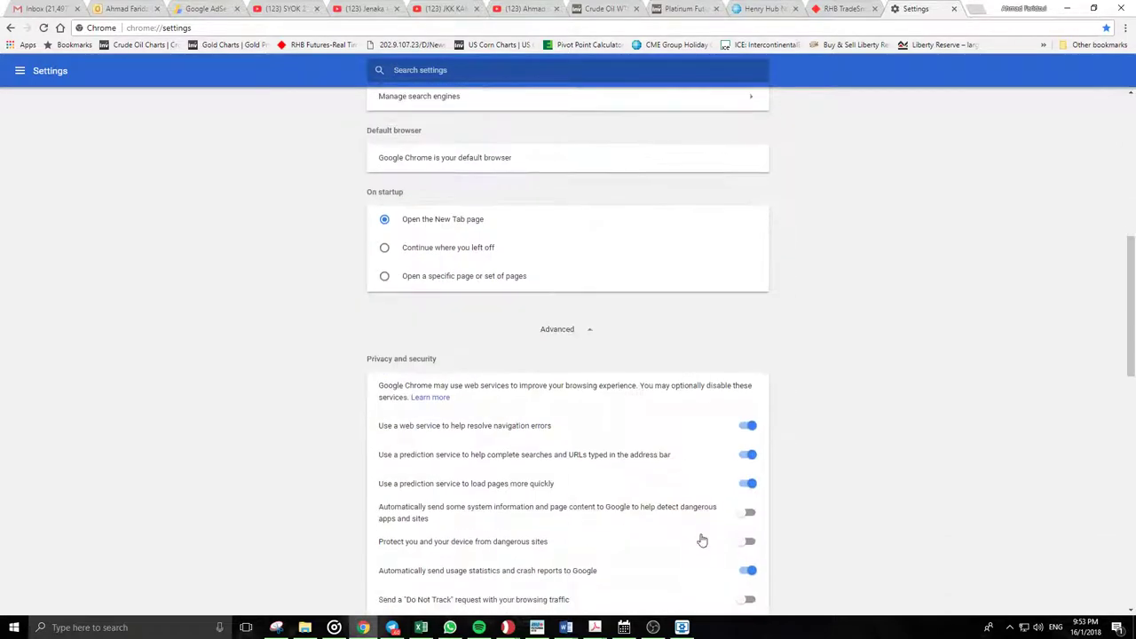
# - Look through the basic and advanced browser settings, including privacy, downloads and system, and close the settings tab
pyautogui.scroll(-3, 701, 540)
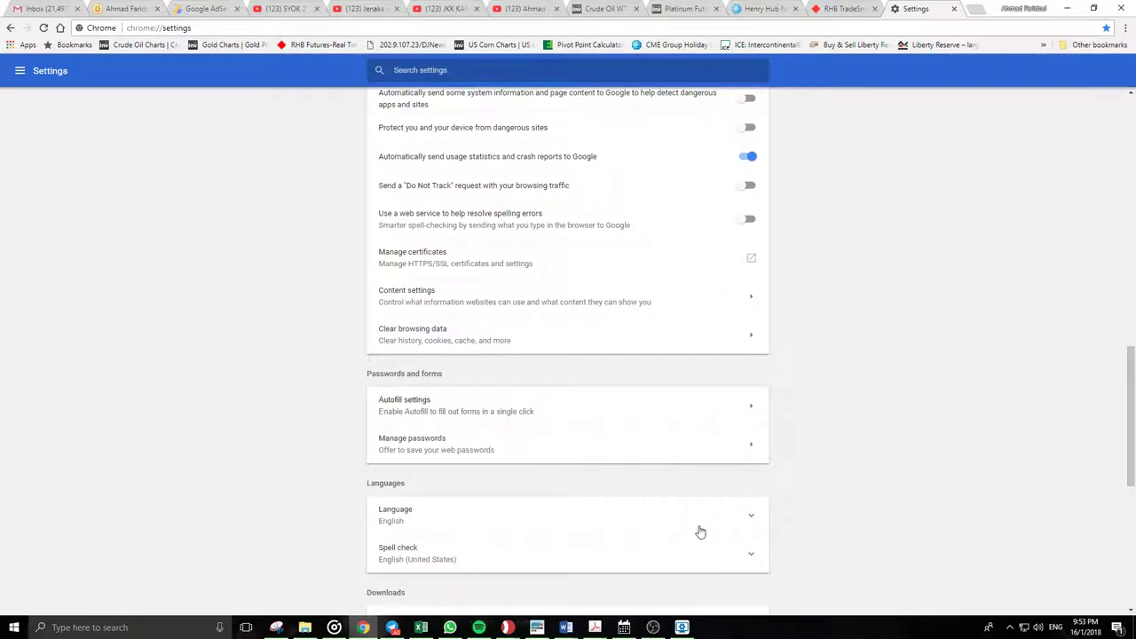
pyautogui.scroll(-3, 700, 532)
pyautogui.scroll(-2, 700, 531)
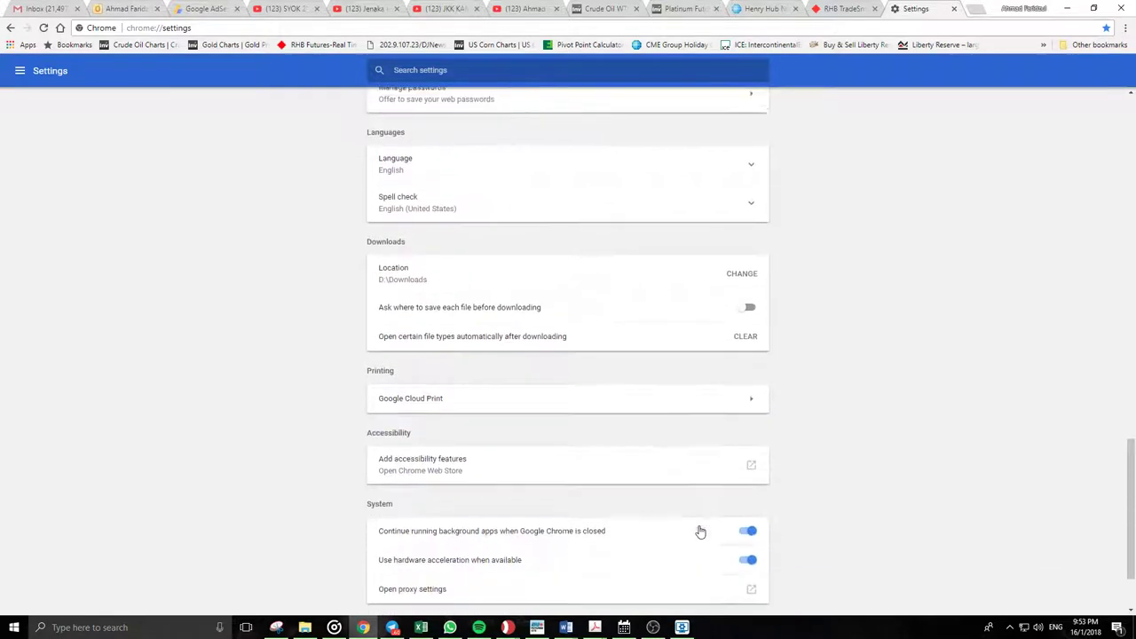
pyautogui.scroll(-1, 698, 524)
pyautogui.scroll(20, 698, 515)
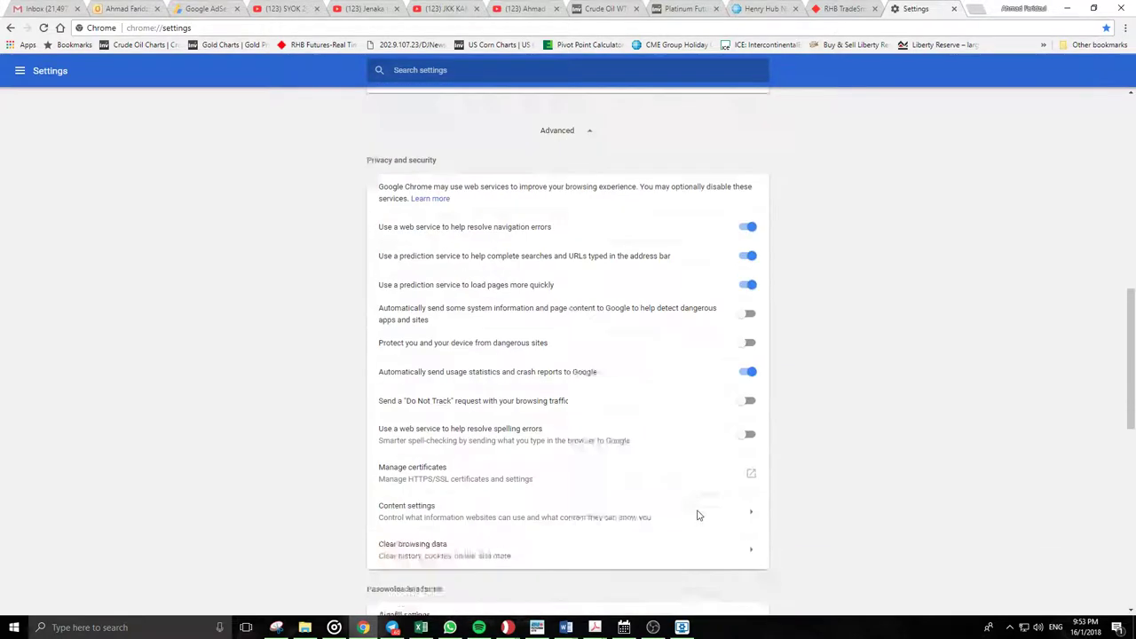
pyautogui.scroll(1, 693, 515)
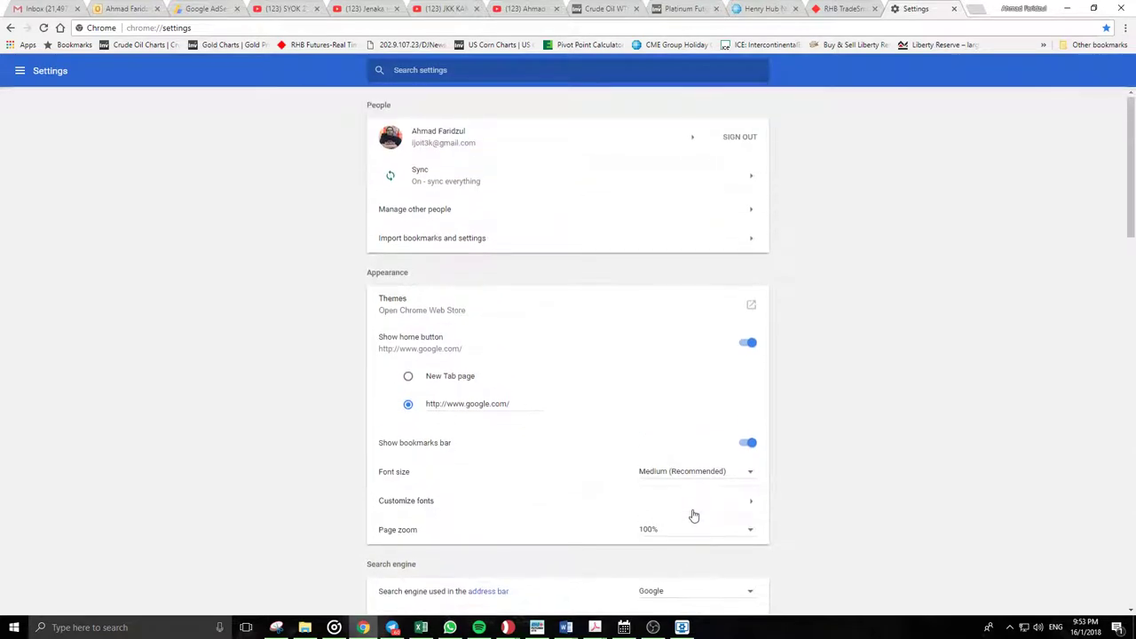
pyautogui.scroll(-3, 541, 435)
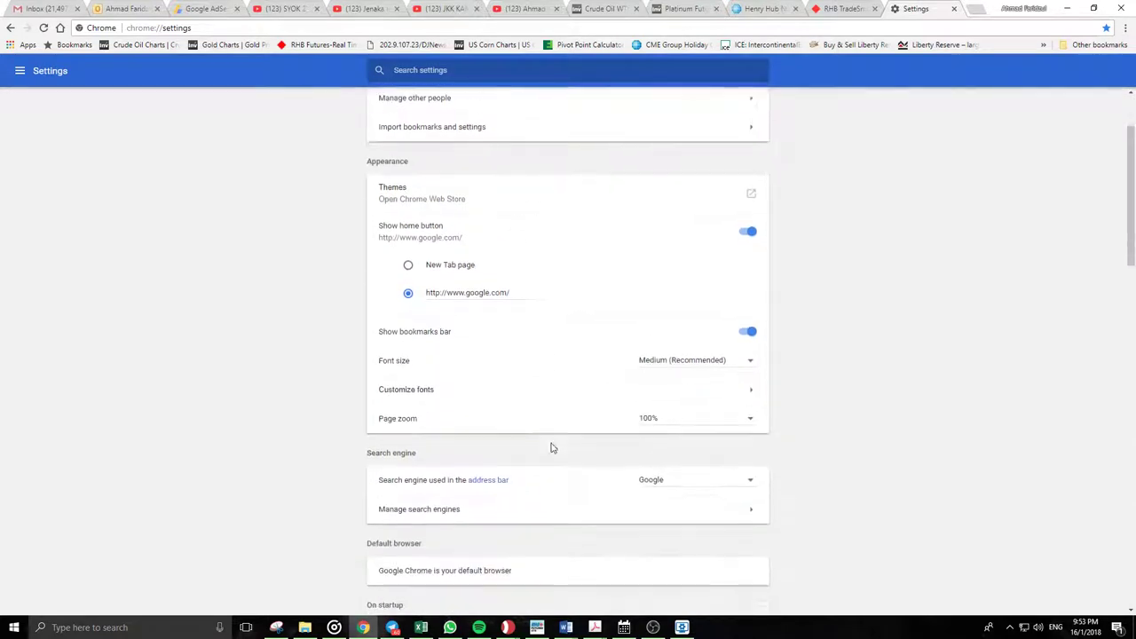
pyautogui.scroll(-1, 604, 460)
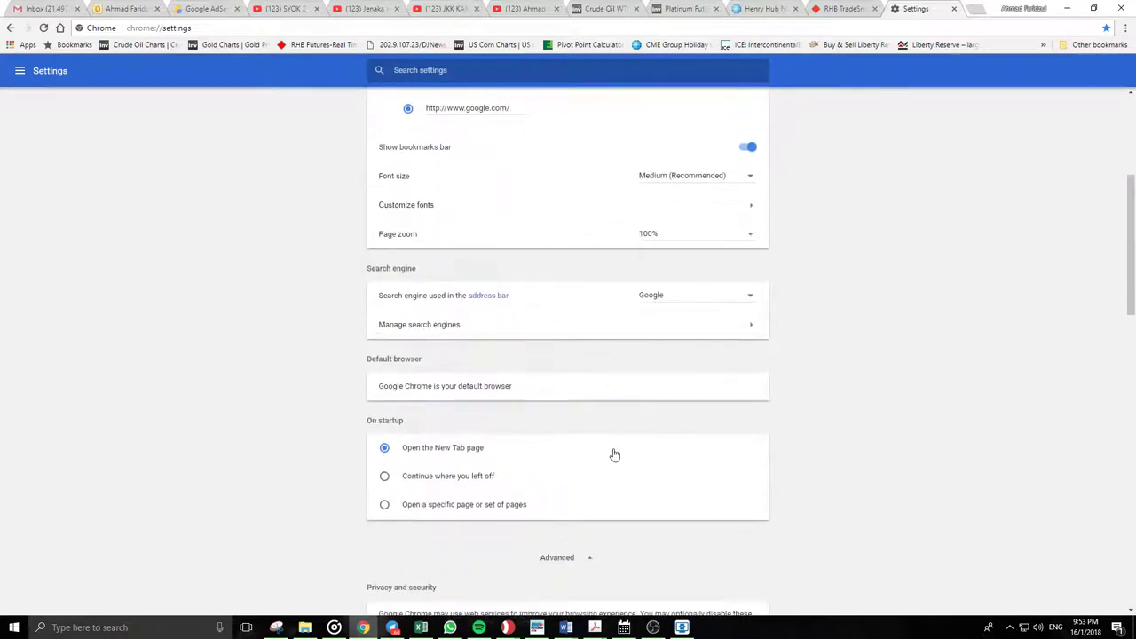
pyautogui.scroll(-2, 613, 453)
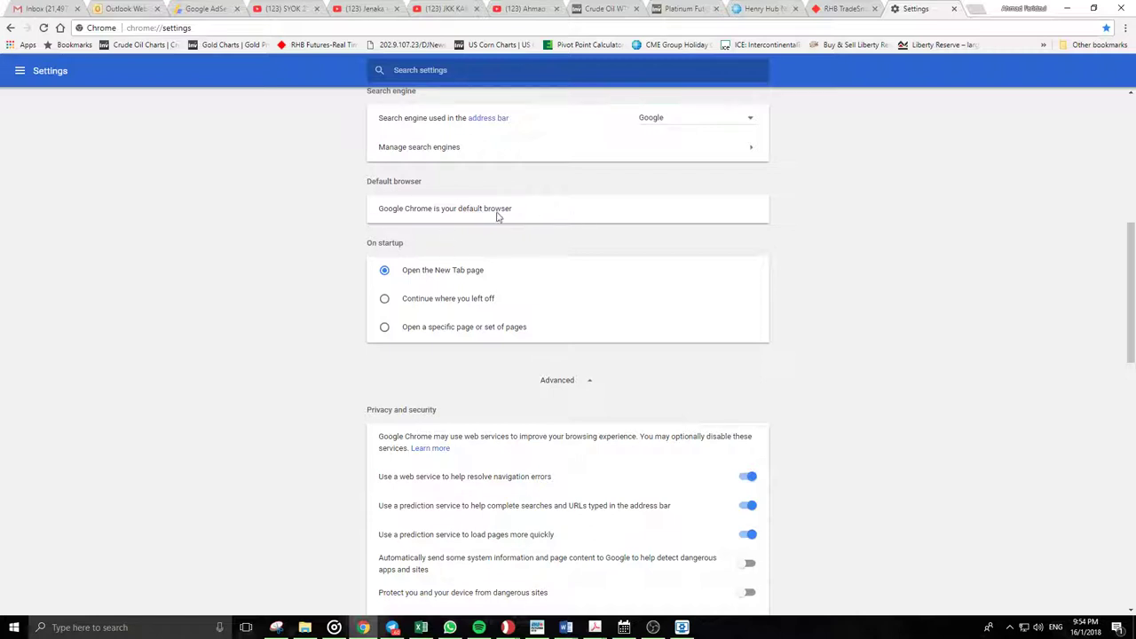
pyautogui.click(952, 9)
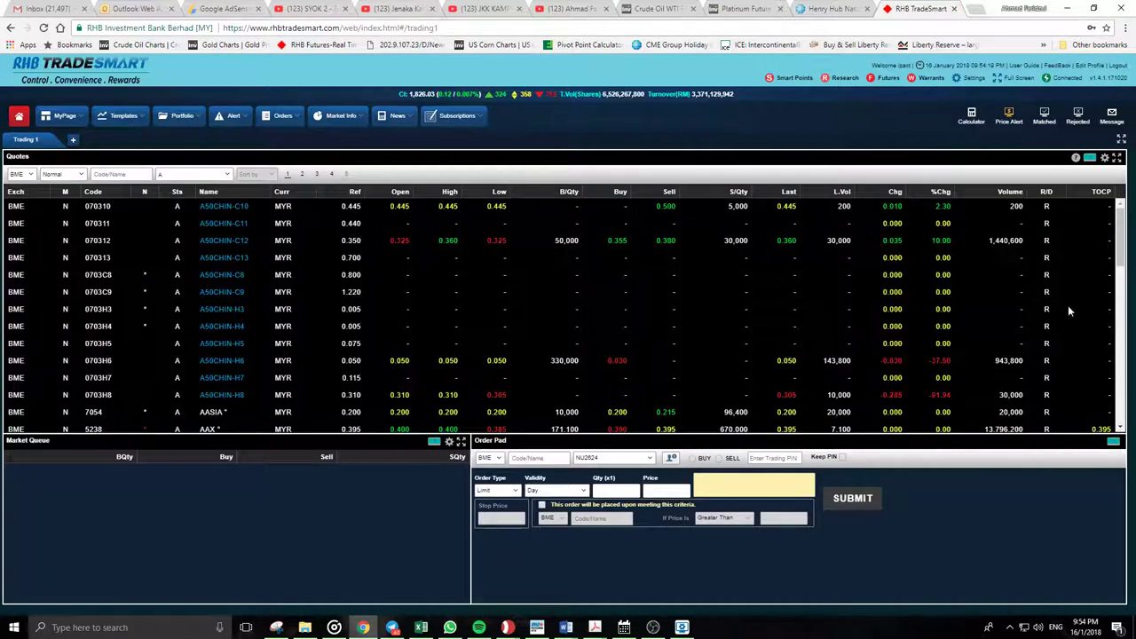
# - Filter the Quotes list to Top 30 Volume and select the XINGHE stock
pyautogui.click(383, 292)
pyautogui.scroll(-2, 284, 253)
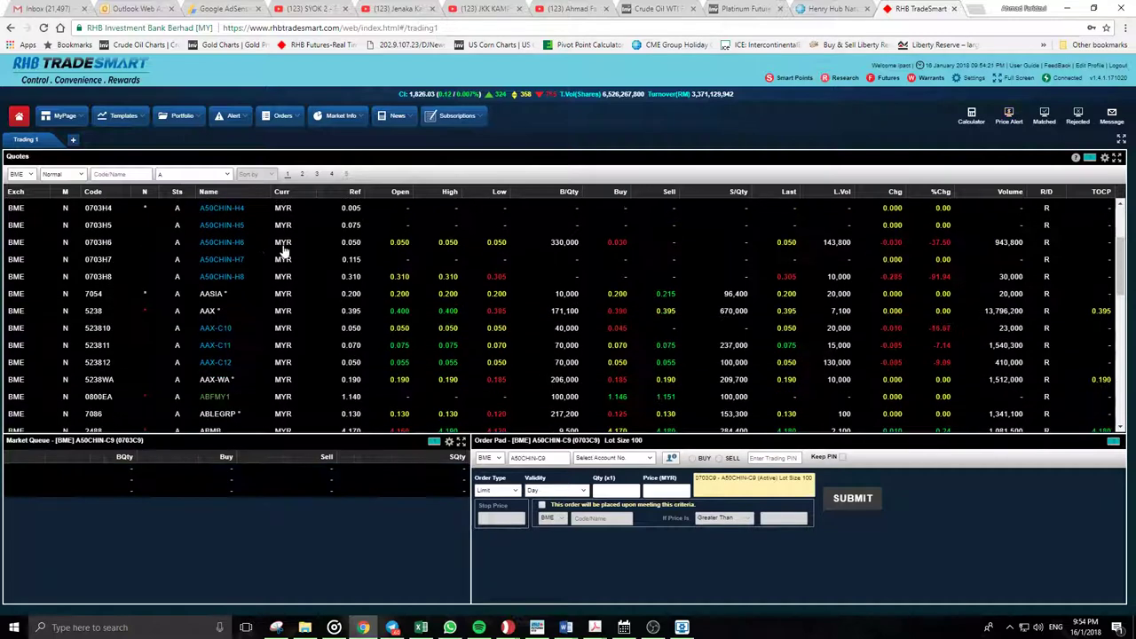
pyautogui.scroll(2, 284, 253)
pyautogui.click(224, 174)
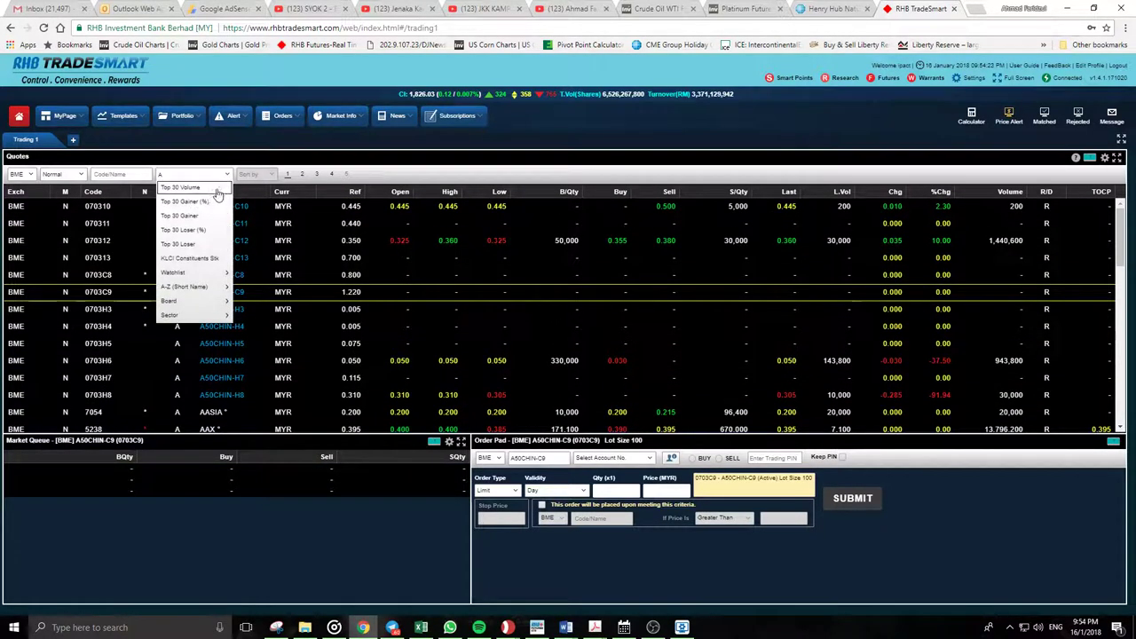
pyautogui.click(181, 187)
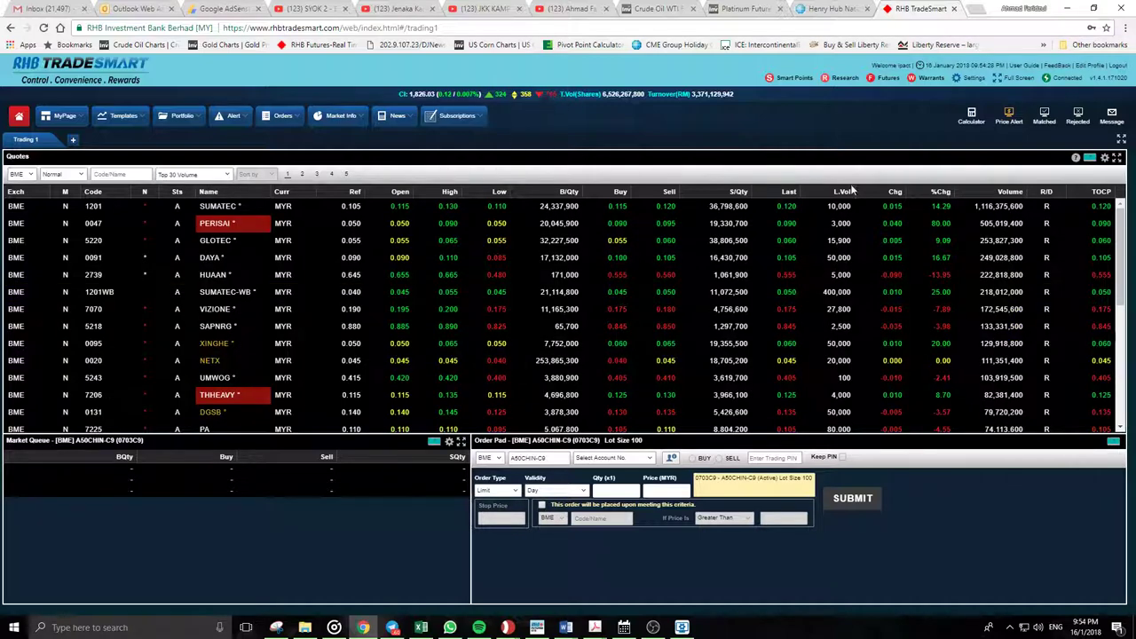
pyautogui.click(402, 315)
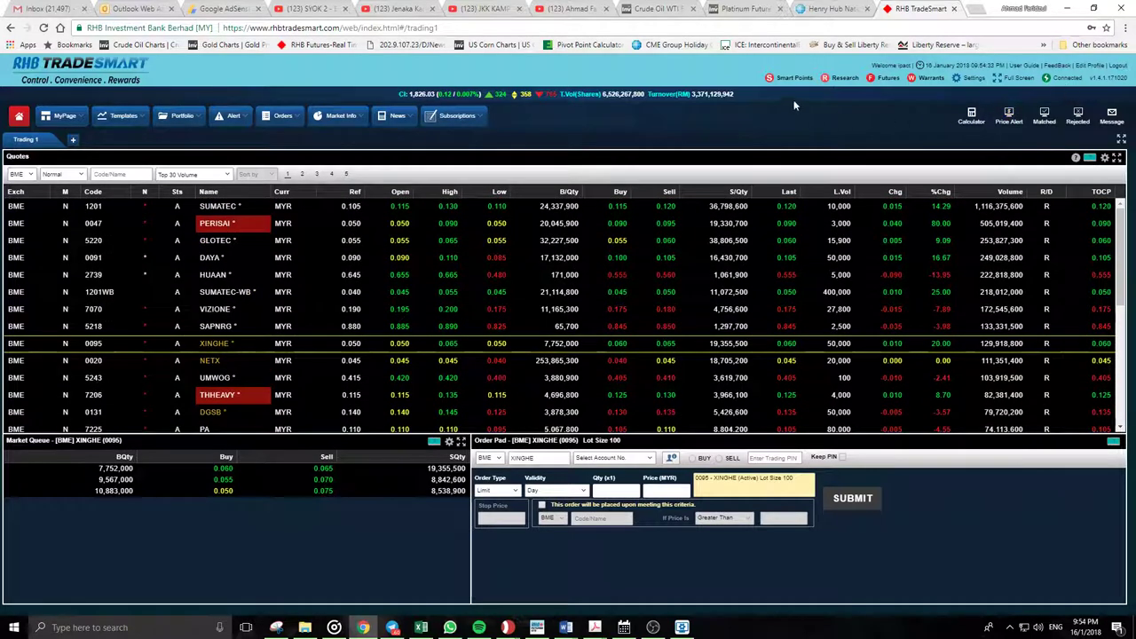
# - Open the Futures price page and display the FCPO contracts
pyautogui.click(887, 78)
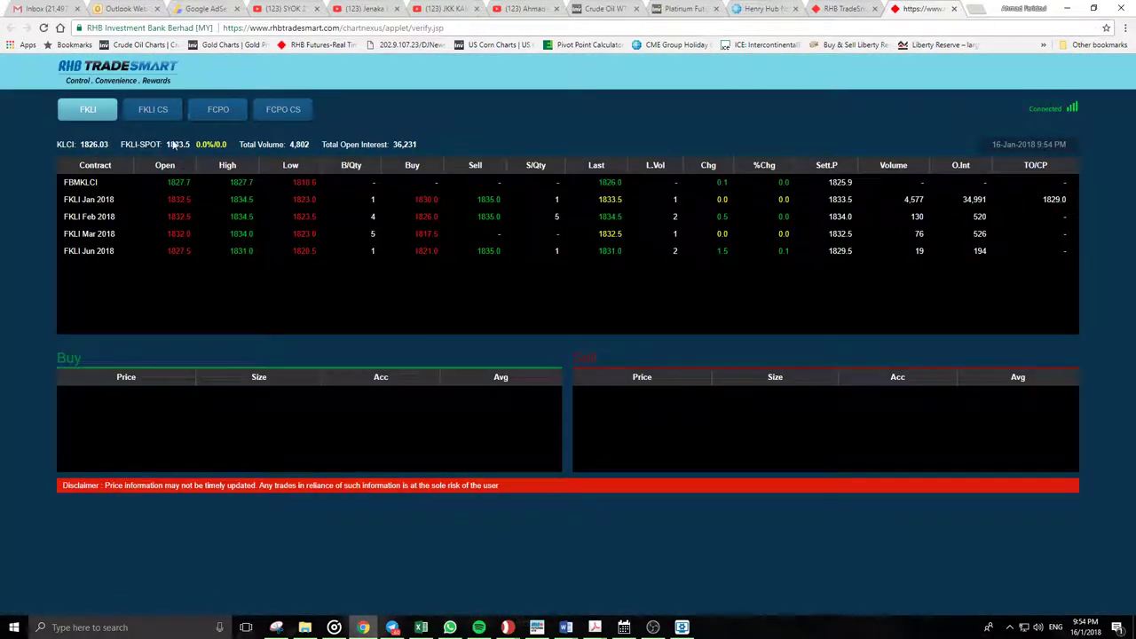
pyautogui.click(214, 110)
pyautogui.click(88, 109)
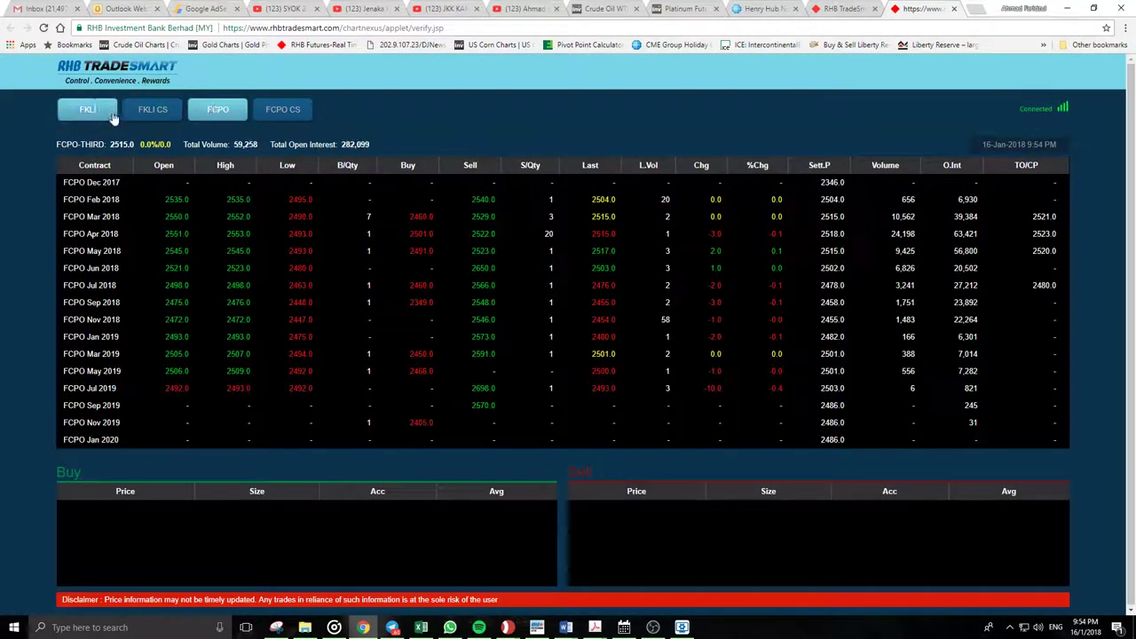
pyautogui.click(217, 110)
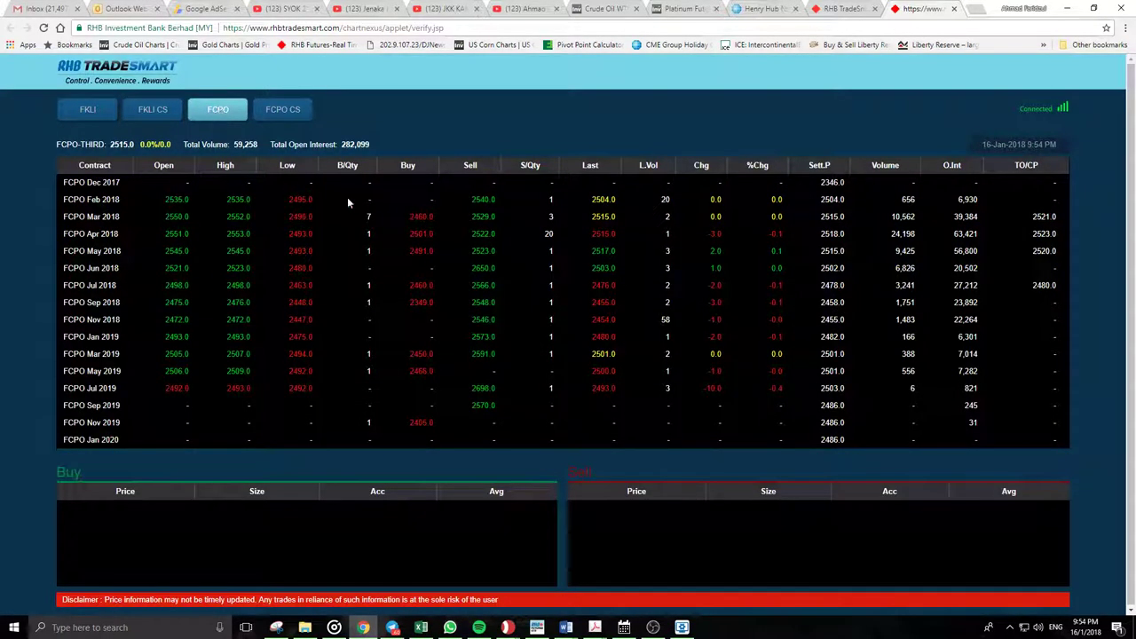
# - Open the Interactive Chart for the FCPO Mar 2018 contract
pyautogui.click(661, 221)
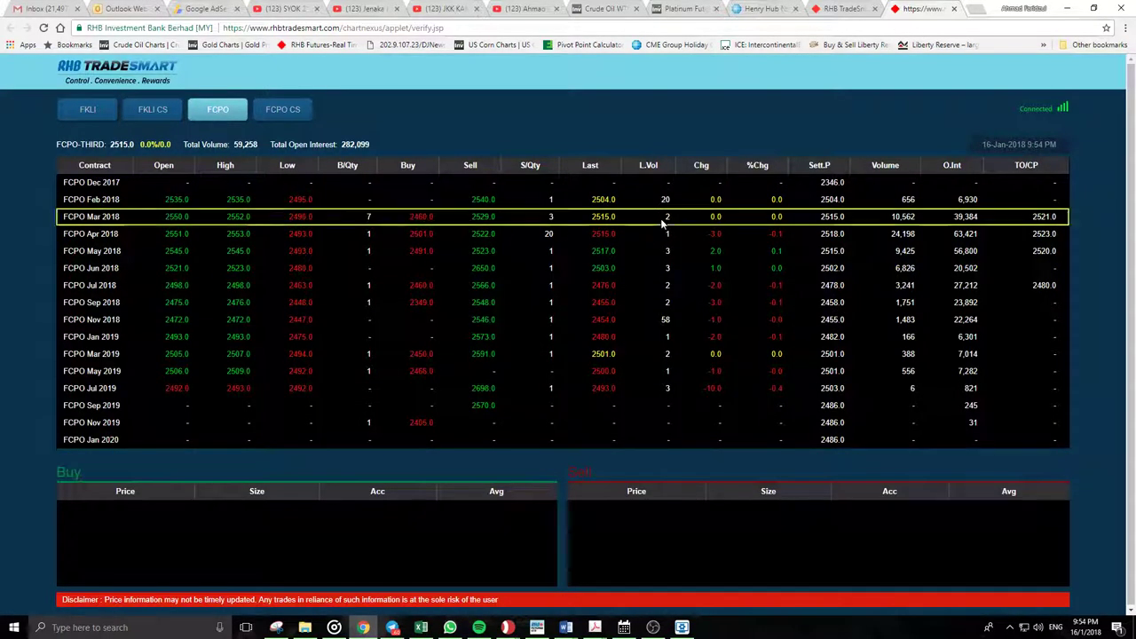
pyautogui.rightClick(593, 221)
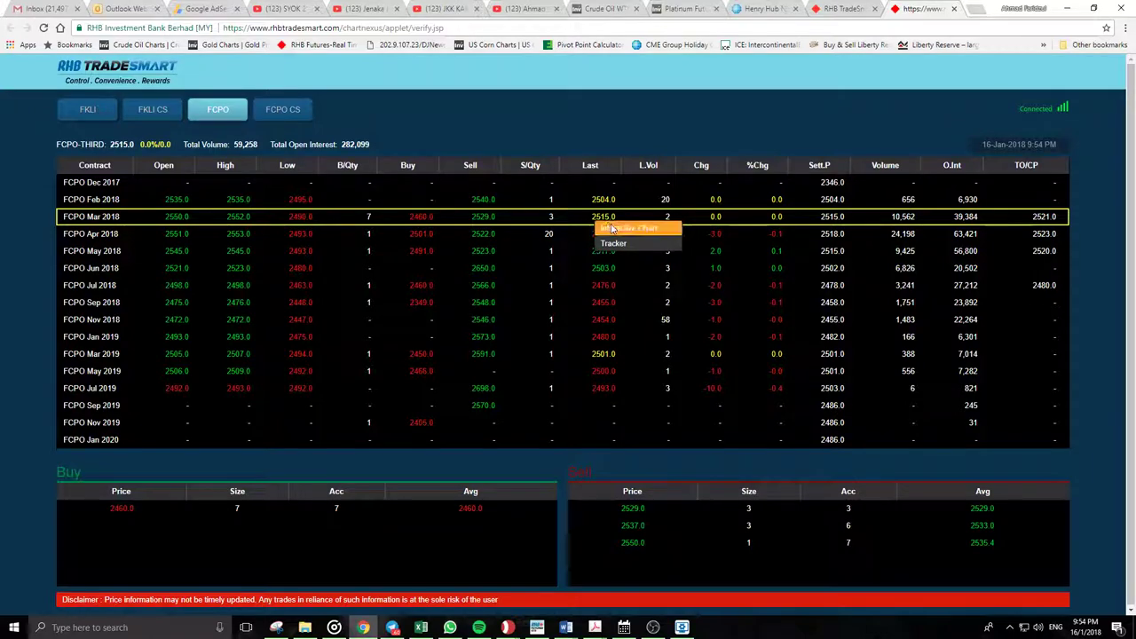
pyautogui.click(611, 229)
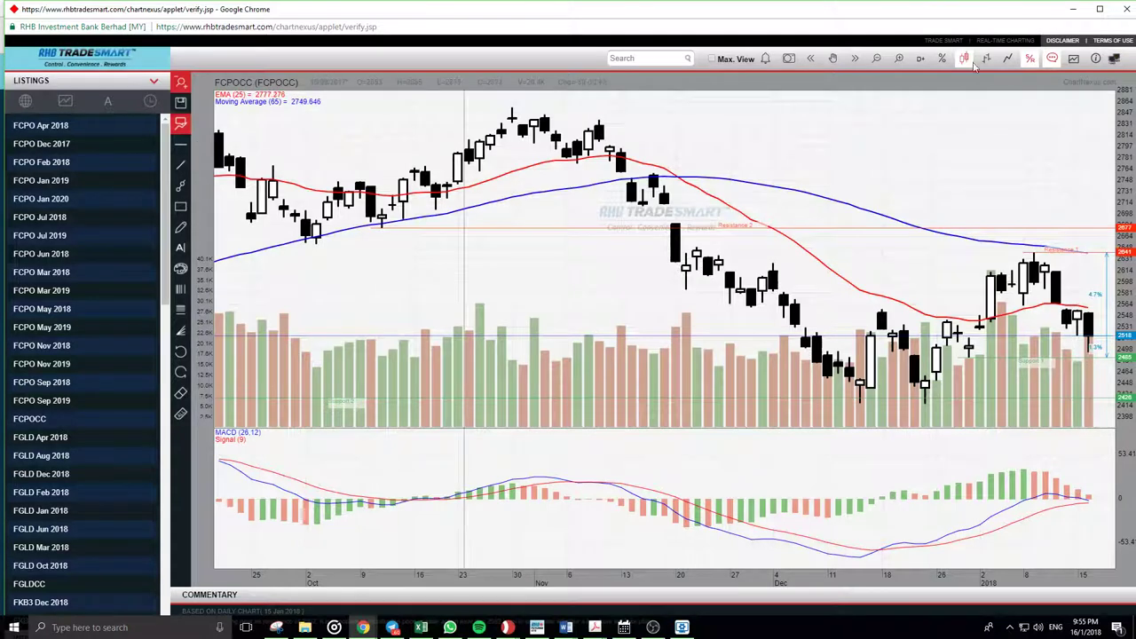
# - Hide the support and resistance lines and the commentary on the FCPOCC chart, and maximize the chart window
pyautogui.click(1031, 61)
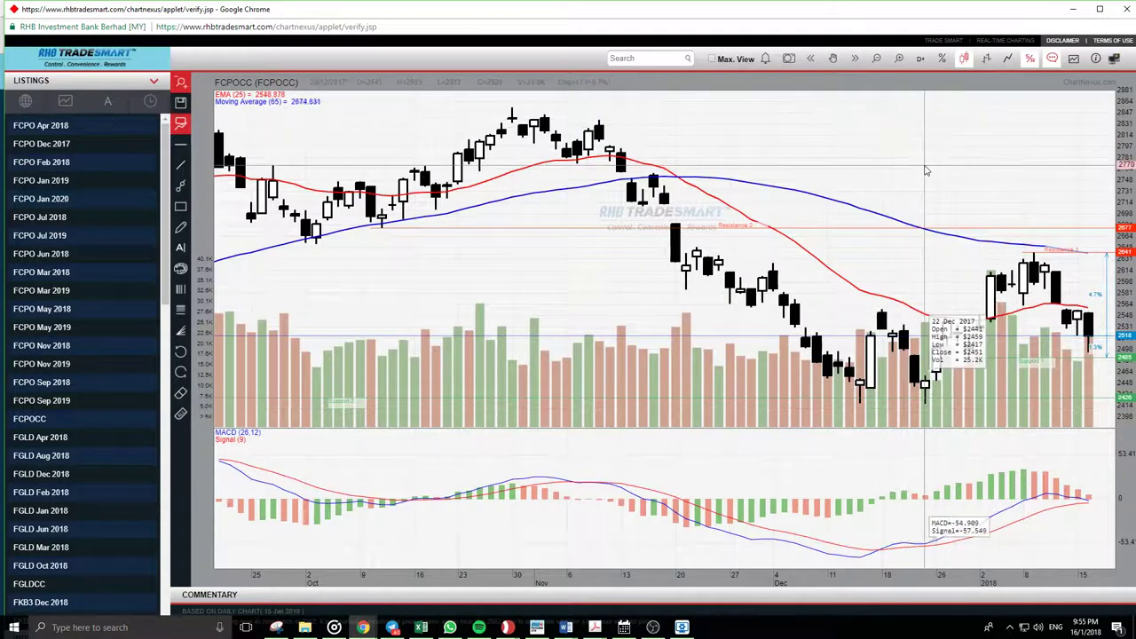
pyautogui.click(1031, 66)
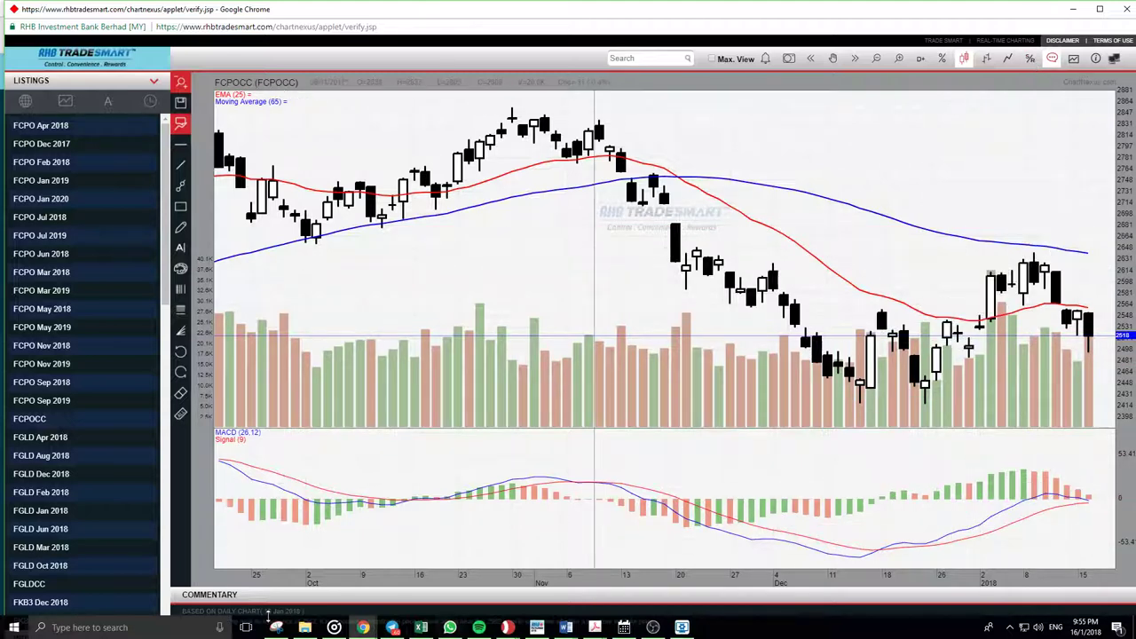
pyautogui.click(1100, 11)
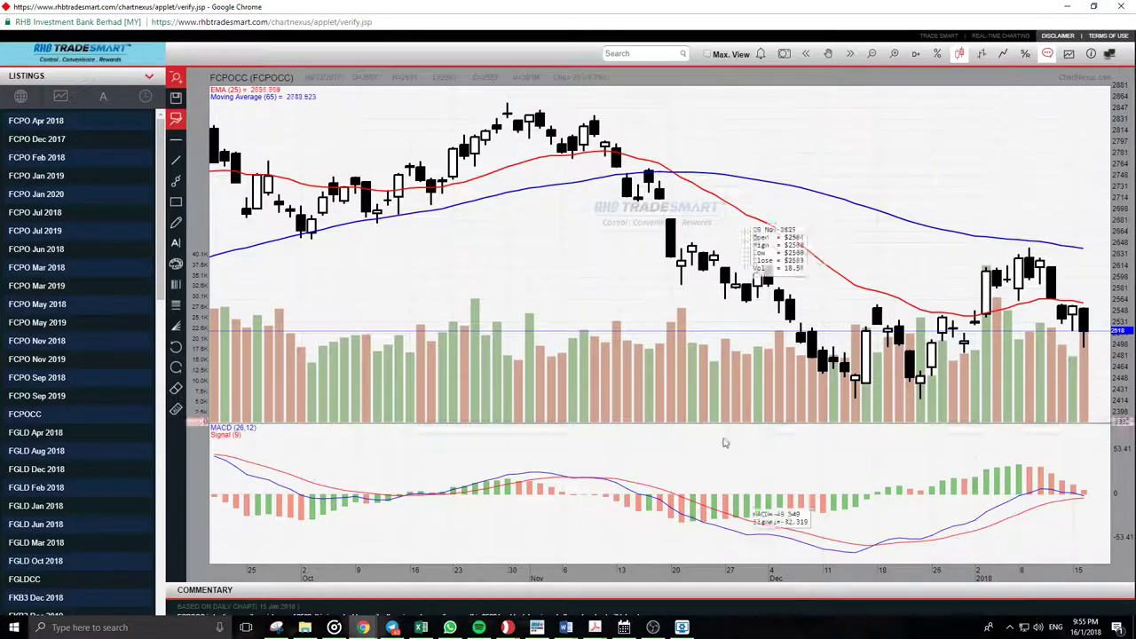
pyautogui.click(1049, 55)
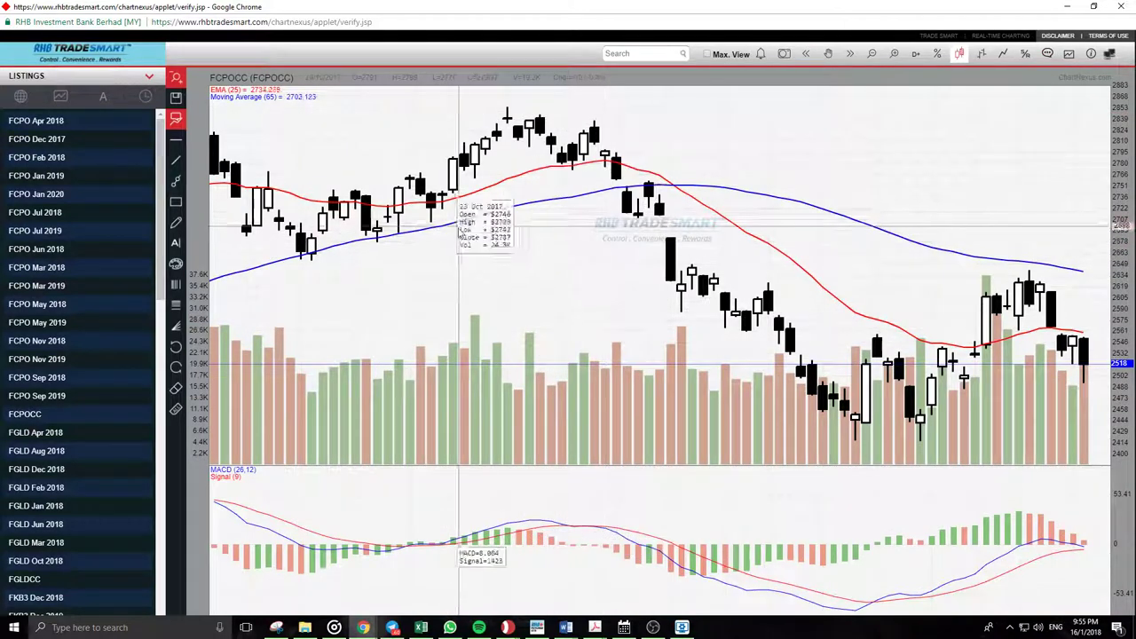
# - Look through the futures contracts offered in the chart's listings
pyautogui.scroll(-3, 101, 311)
pyautogui.scroll(-8, 100, 311)
pyautogui.scroll(15, 84, 399)
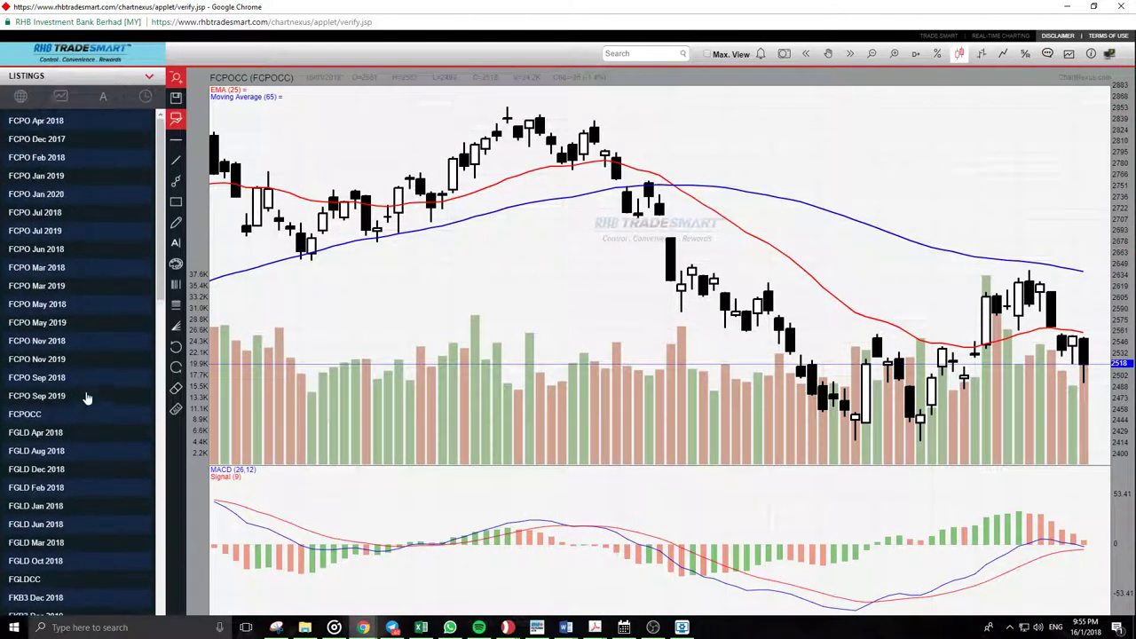
# - Check the exchanges offered in the listings and view the Platinum and Crude Oil WTI futures charts on Investing.com before returning to the FCPOCC chart
pyautogui.click(25, 103)
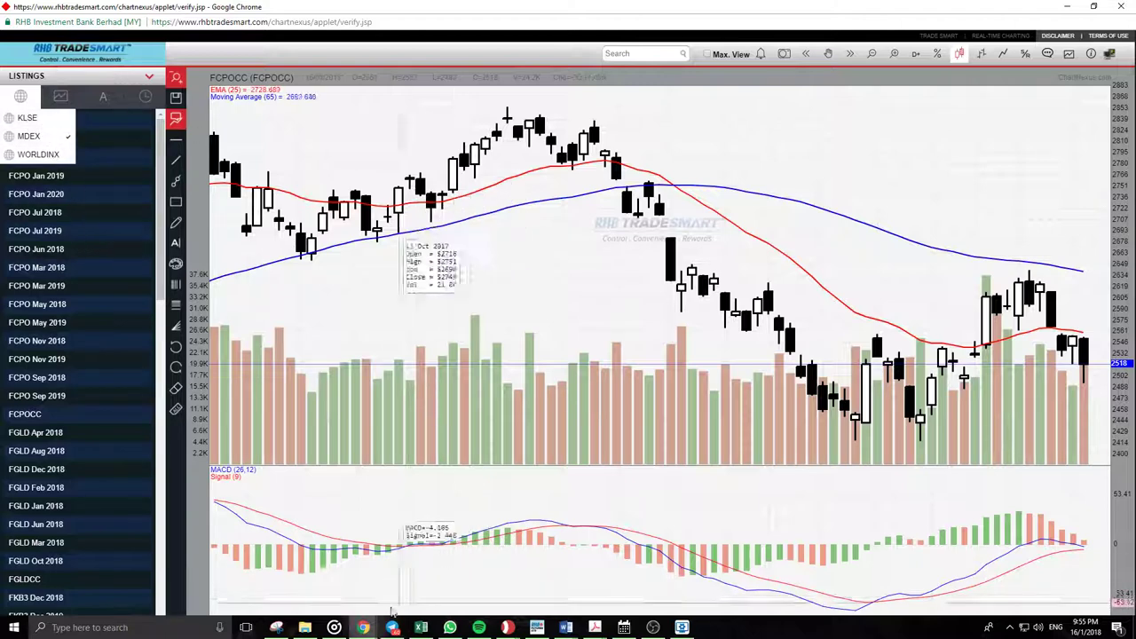
pyautogui.moveTo(364, 625)
pyautogui.click(323, 575)
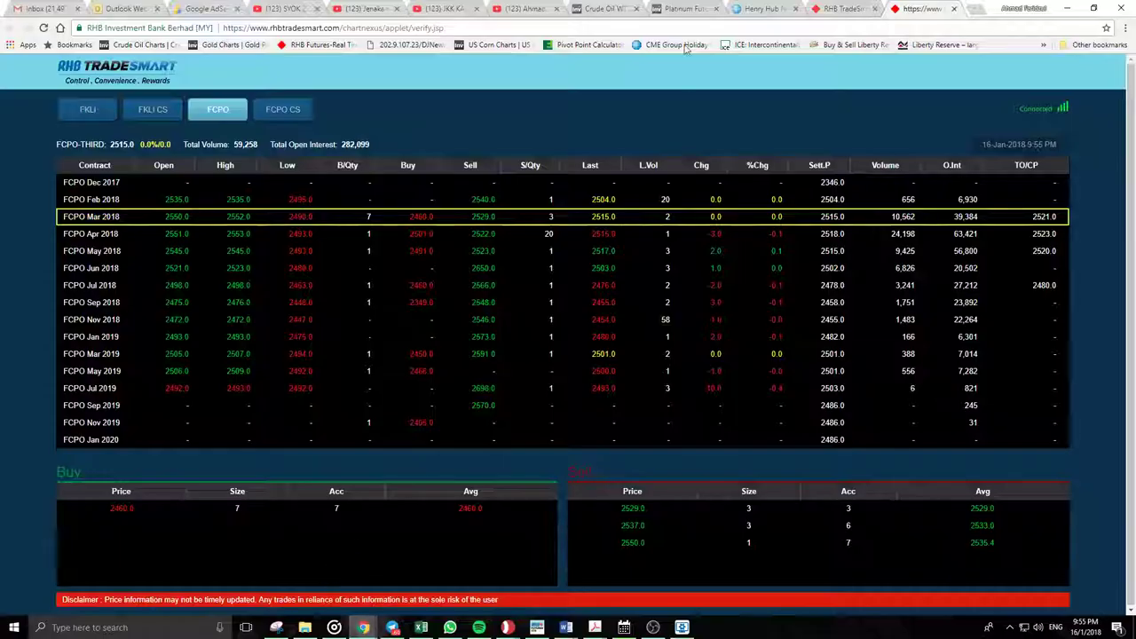
pyautogui.click(688, 9)
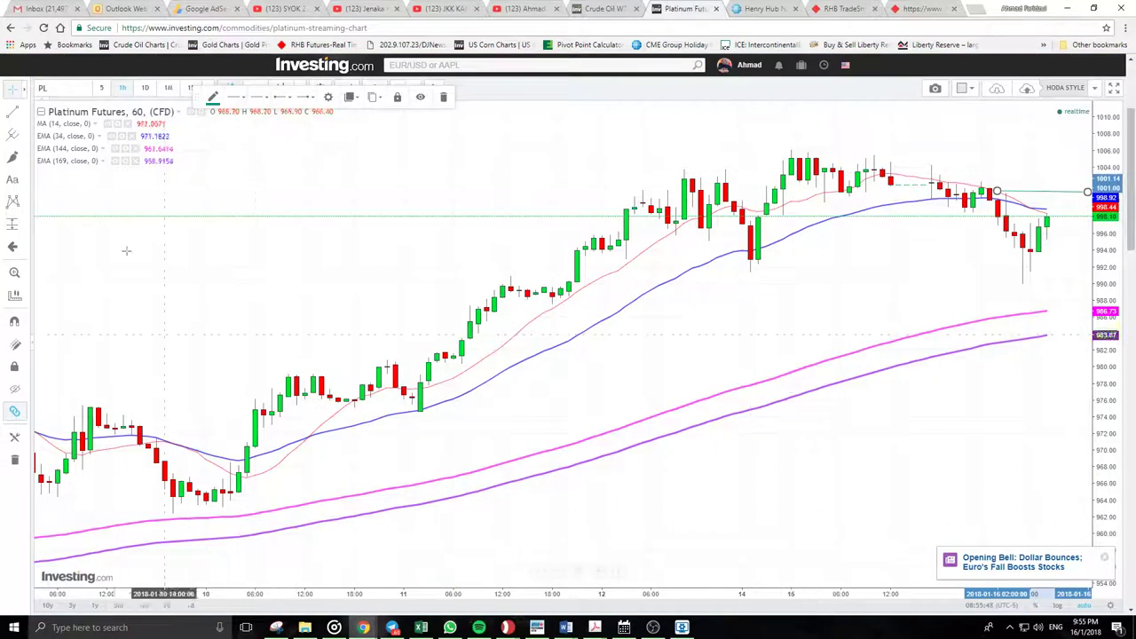
pyautogui.click(606, 9)
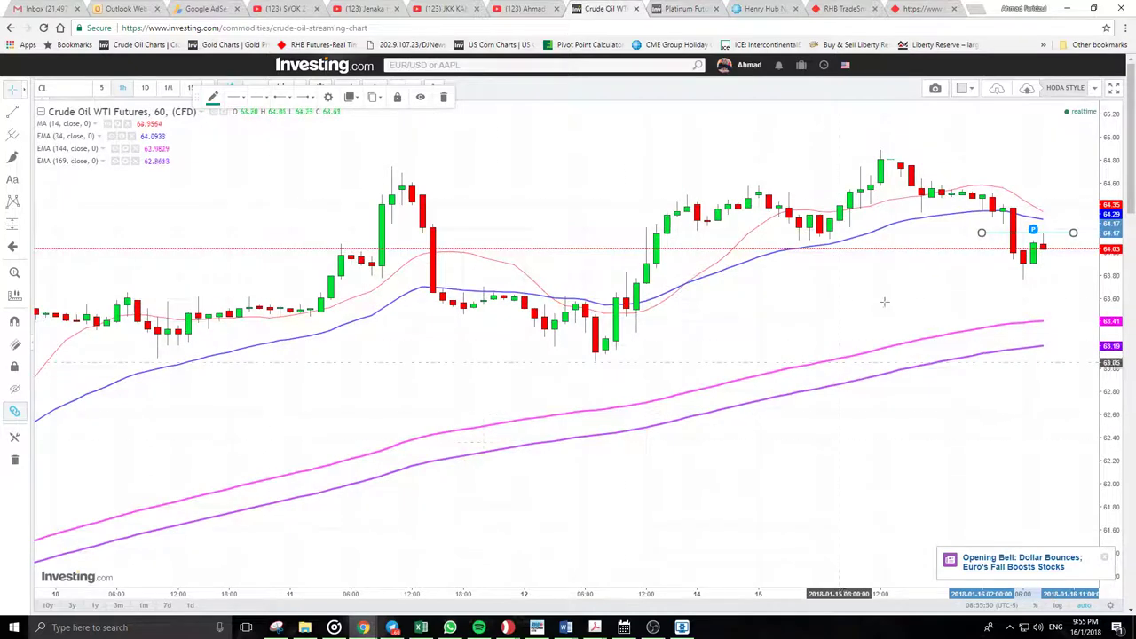
pyautogui.click(683, 8)
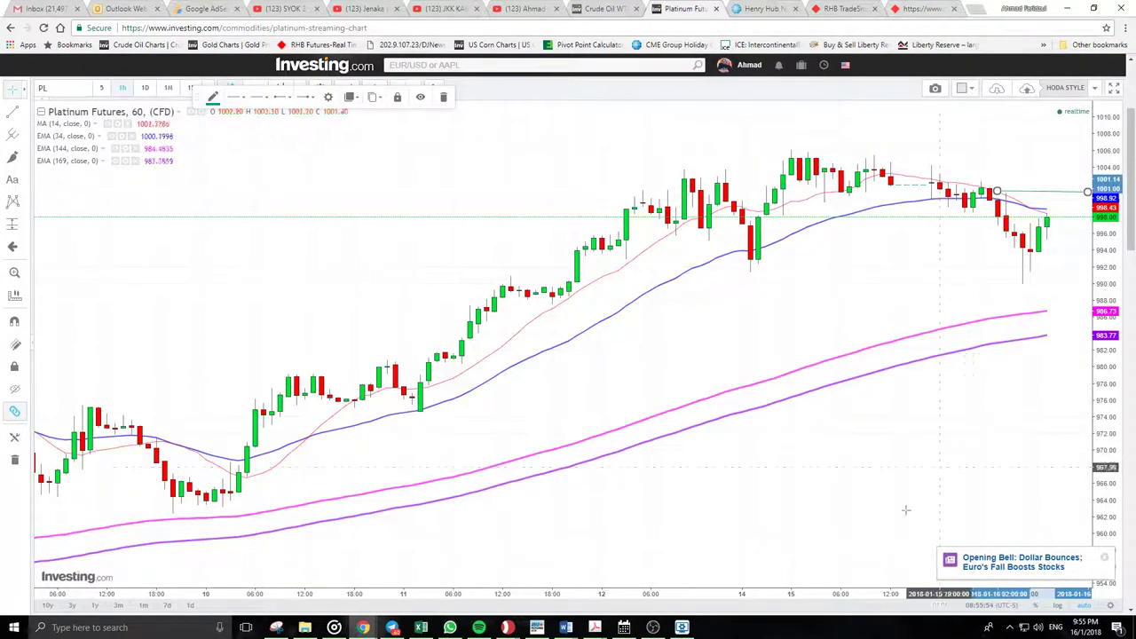
pyautogui.click(918, 8)
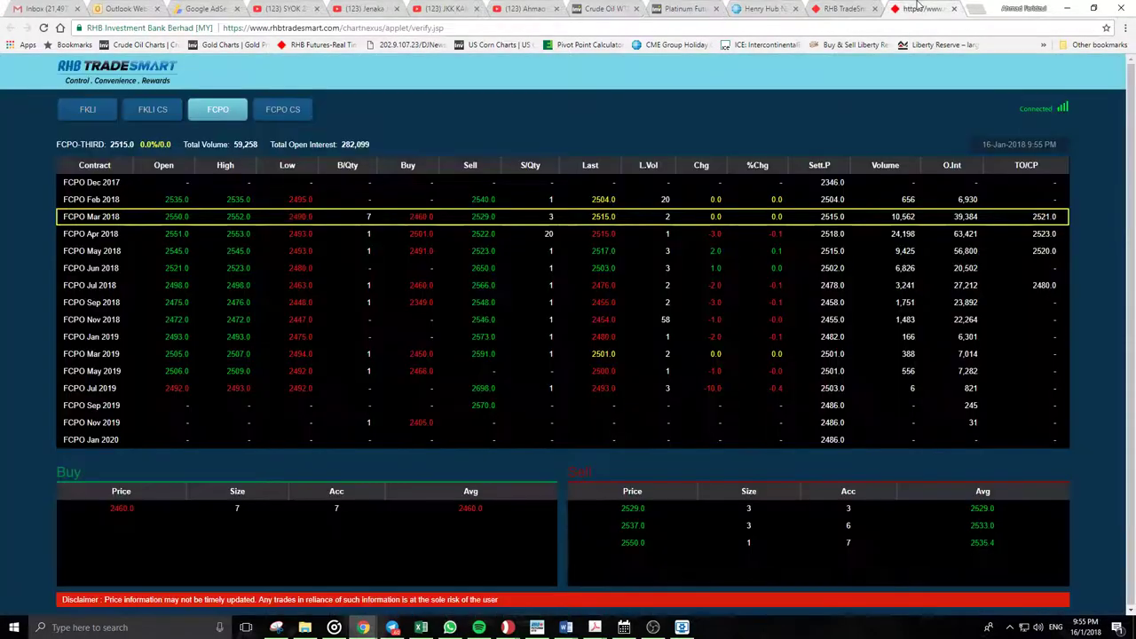
pyautogui.click(1066, 12)
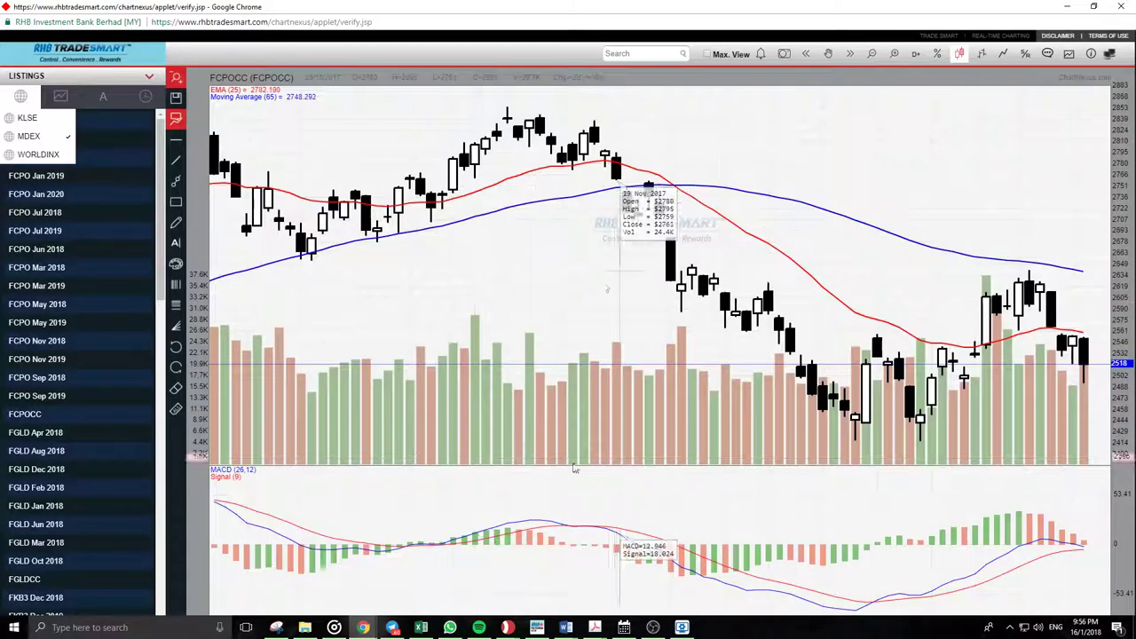
# - Close the exchange list and preview the FCPOCC chart in Max. View before restoring the normal layout
pyautogui.click(24, 96)
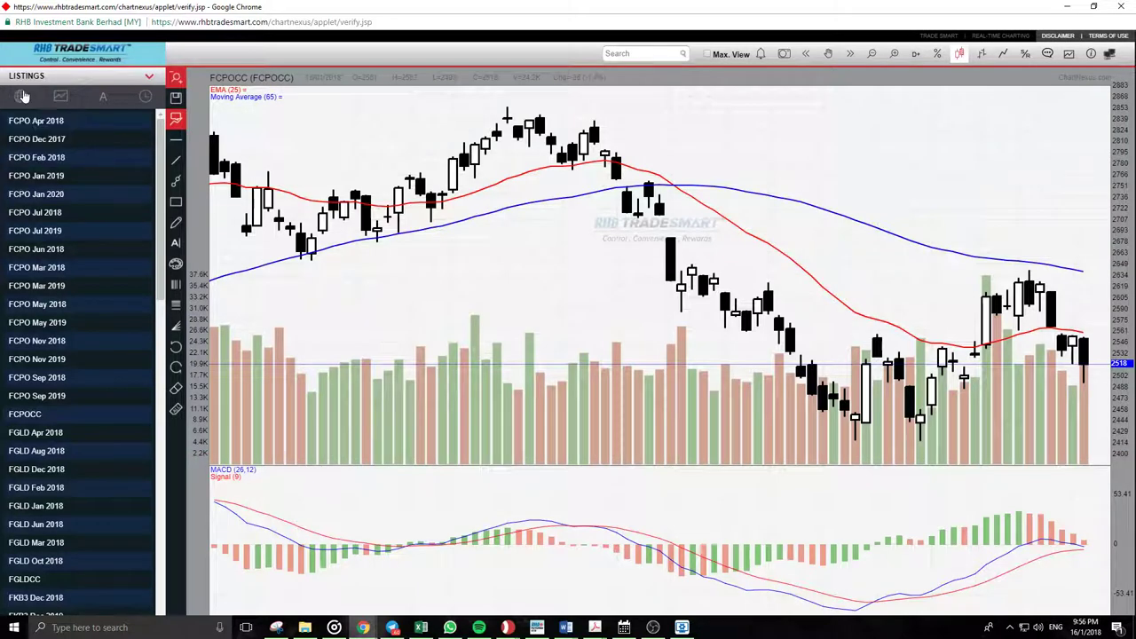
pyautogui.click(707, 54)
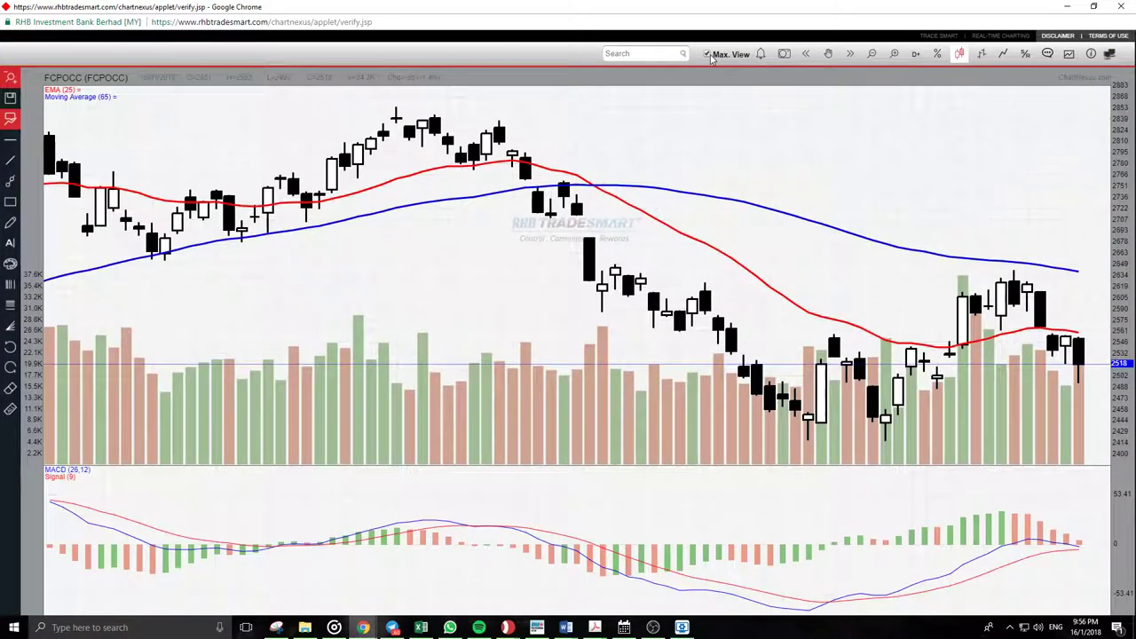
pyautogui.click(707, 54)
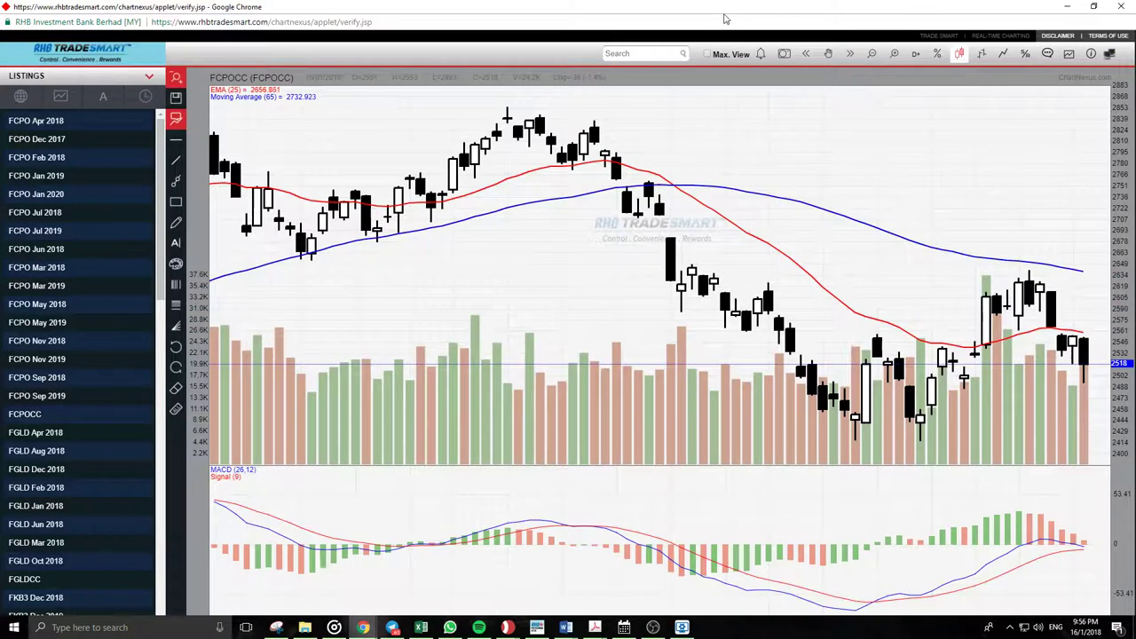
# - Open the indicator list, remove Volume and MACD from the FCPOCC chart, and keep the chart window maximized
pyautogui.moveTo(695, 15); pyautogui.dragTo(732, 17)
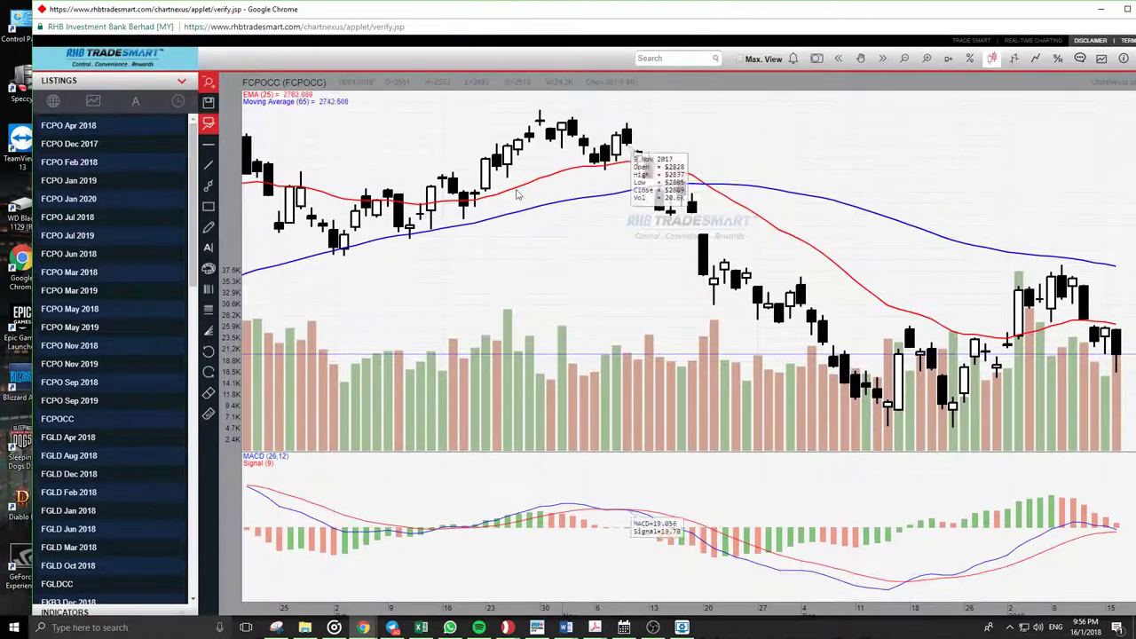
pyautogui.click(104, 613)
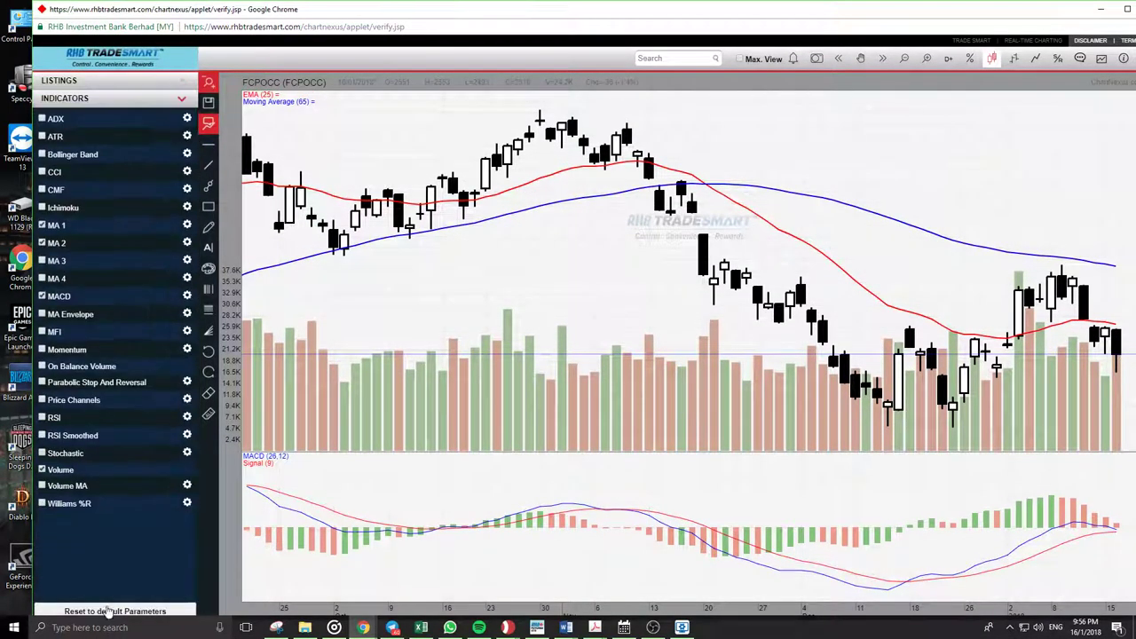
pyautogui.click(41, 471)
pyautogui.click(42, 296)
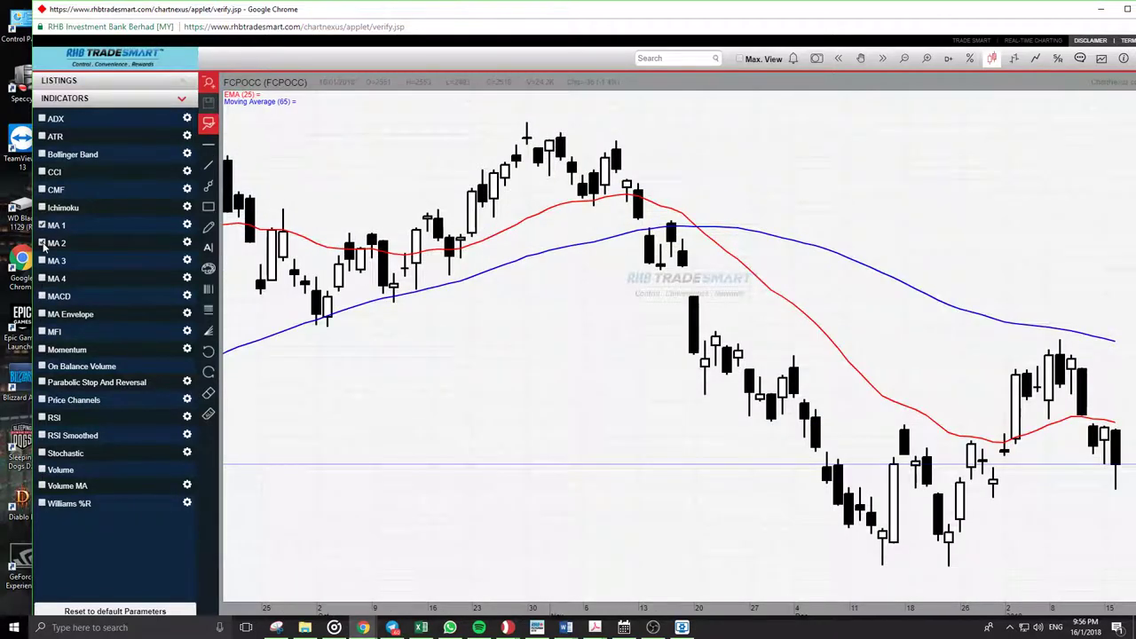
pyautogui.click(1124, 9)
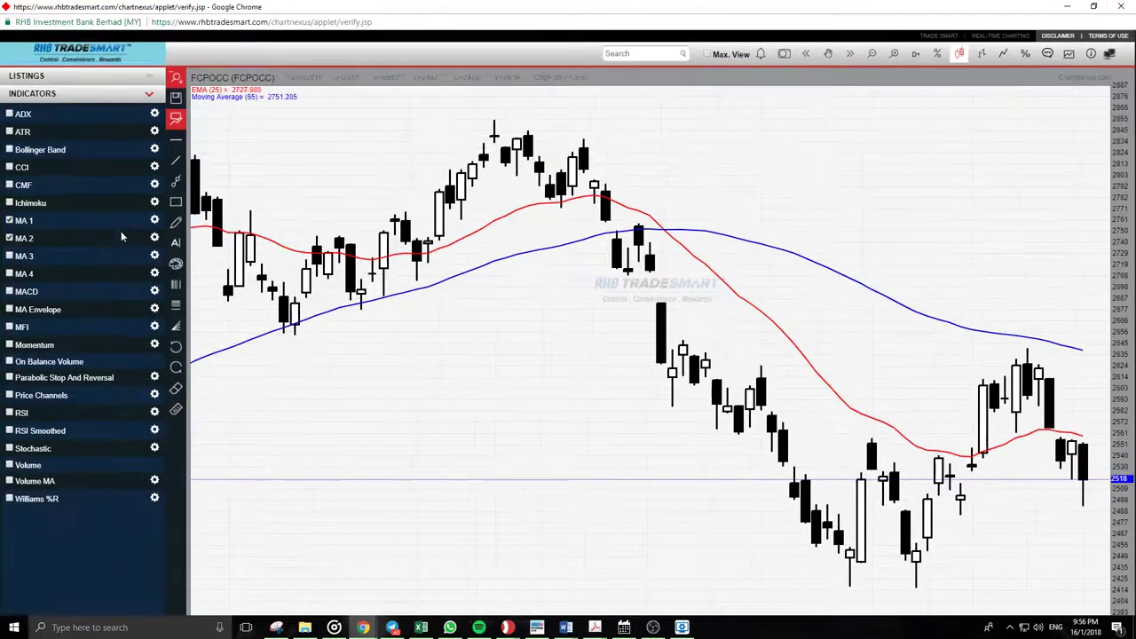
# - Set the period of the exponential moving average MA 1 to 10 and apply it
pyautogui.click(154, 220)
pyautogui.doubleClick(255, 244)
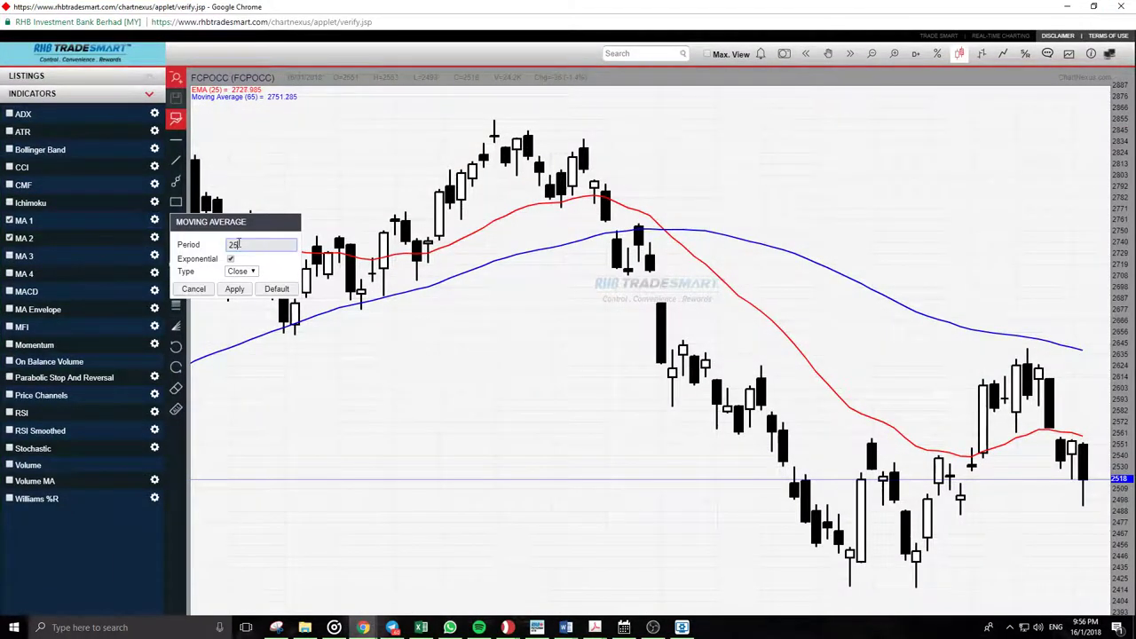
pyautogui.write('10')
pyautogui.click(235, 291)
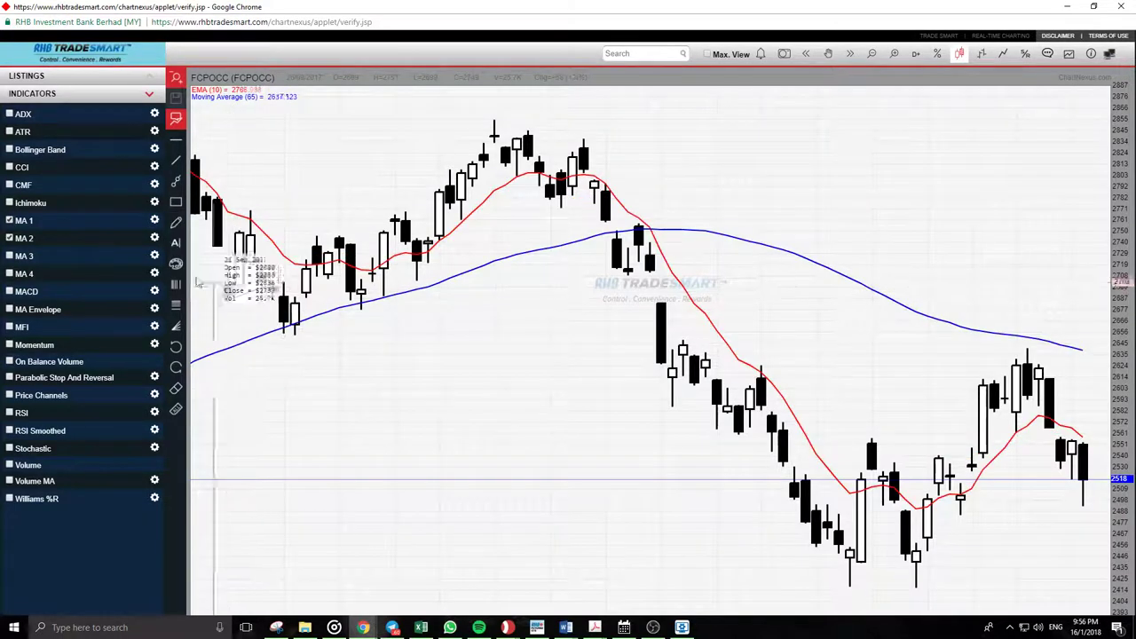
# - Set the period of moving average MA 2 to 40 and apply it
pyautogui.click(154, 238)
pyautogui.doubleClick(252, 264)
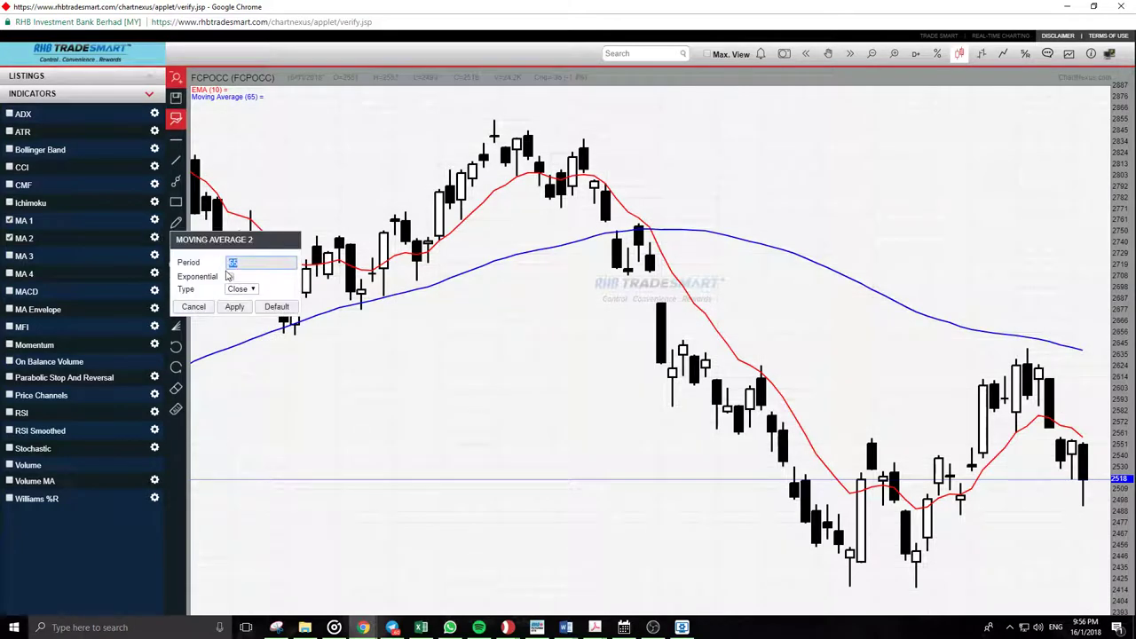
pyautogui.write('40')
pyautogui.click(231, 308)
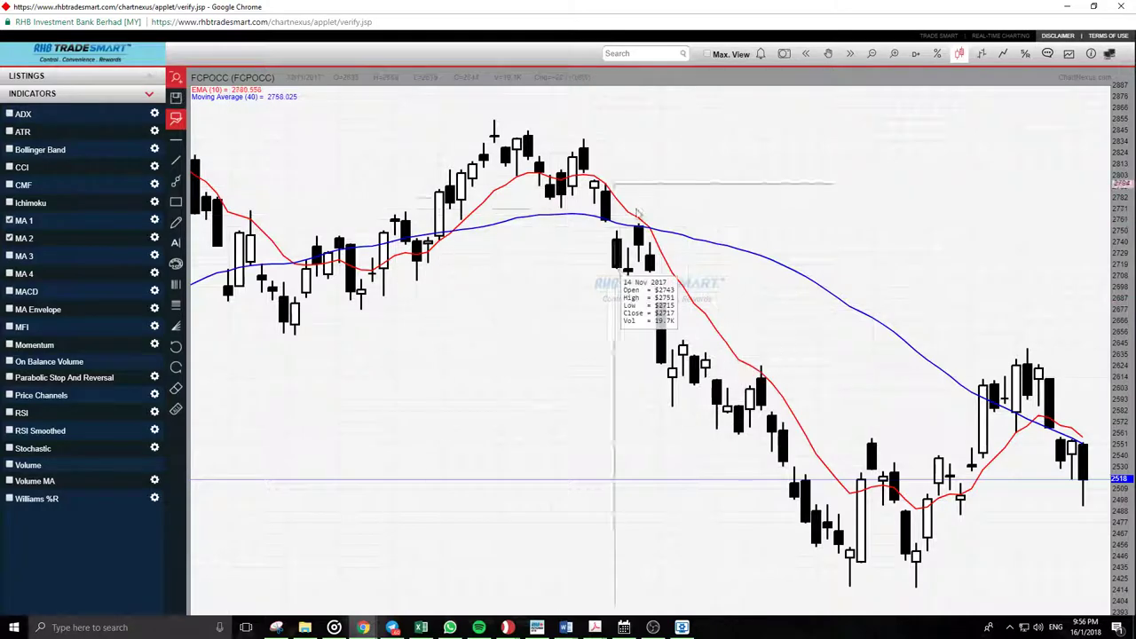
# - Preview the MACD and RSI indicators one at a time on the FCPOCC chart, removing each one again
pyautogui.click(10, 291)
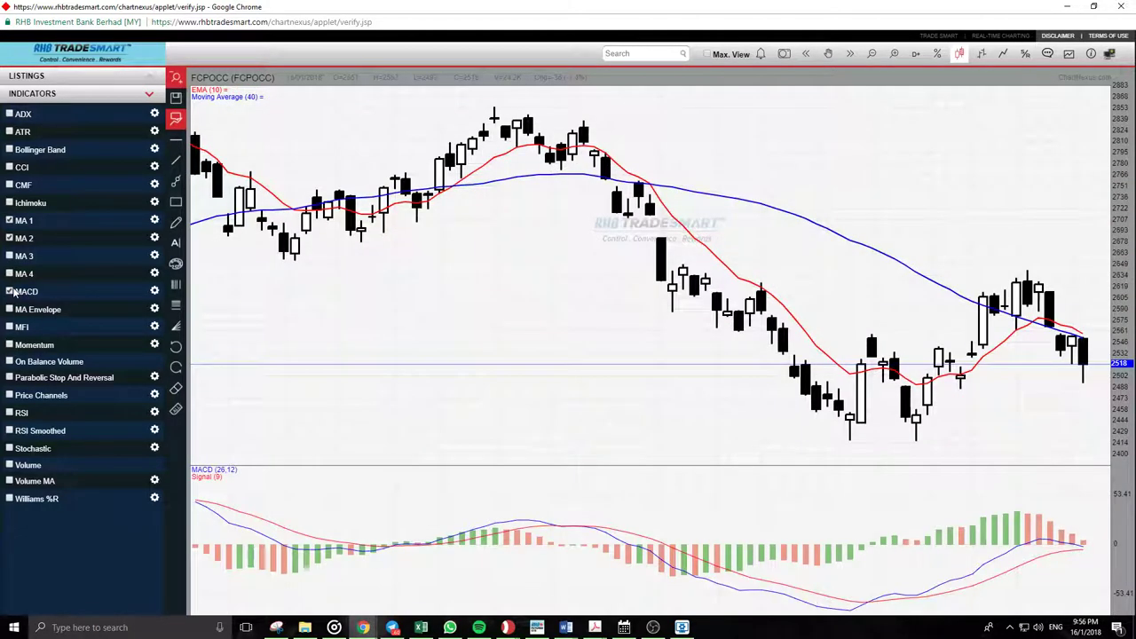
pyautogui.click(10, 291)
pyautogui.click(9, 413)
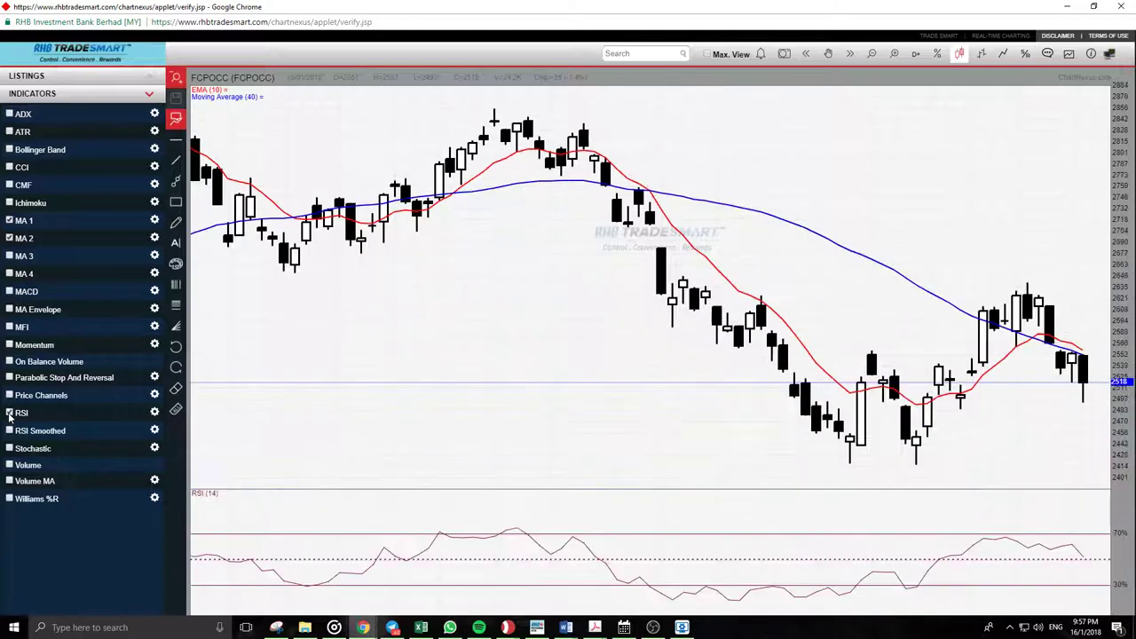
pyautogui.click(10, 413)
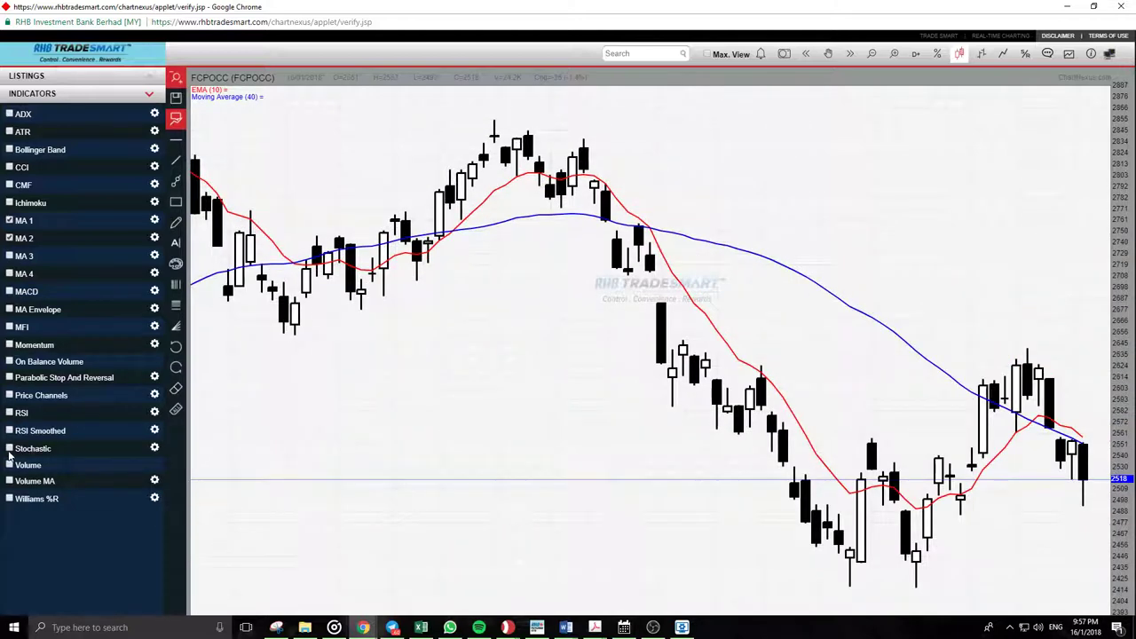
# - Preview the Stochastic indicator, view its parameters without changing them, and remove it from the chart
pyautogui.click(10, 451)
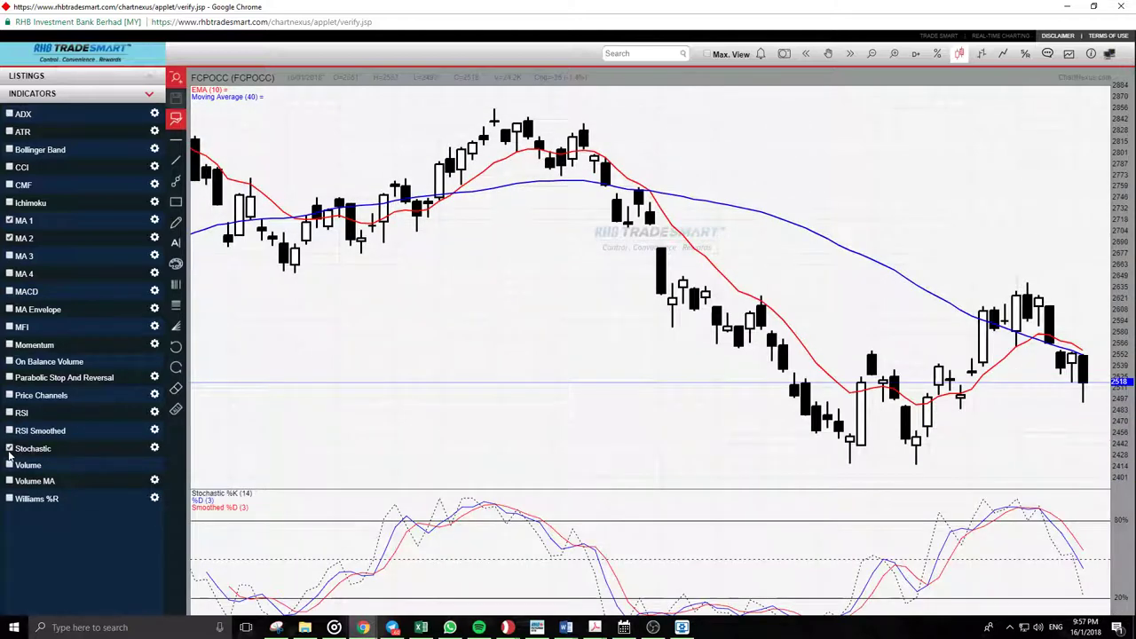
pyautogui.click(155, 449)
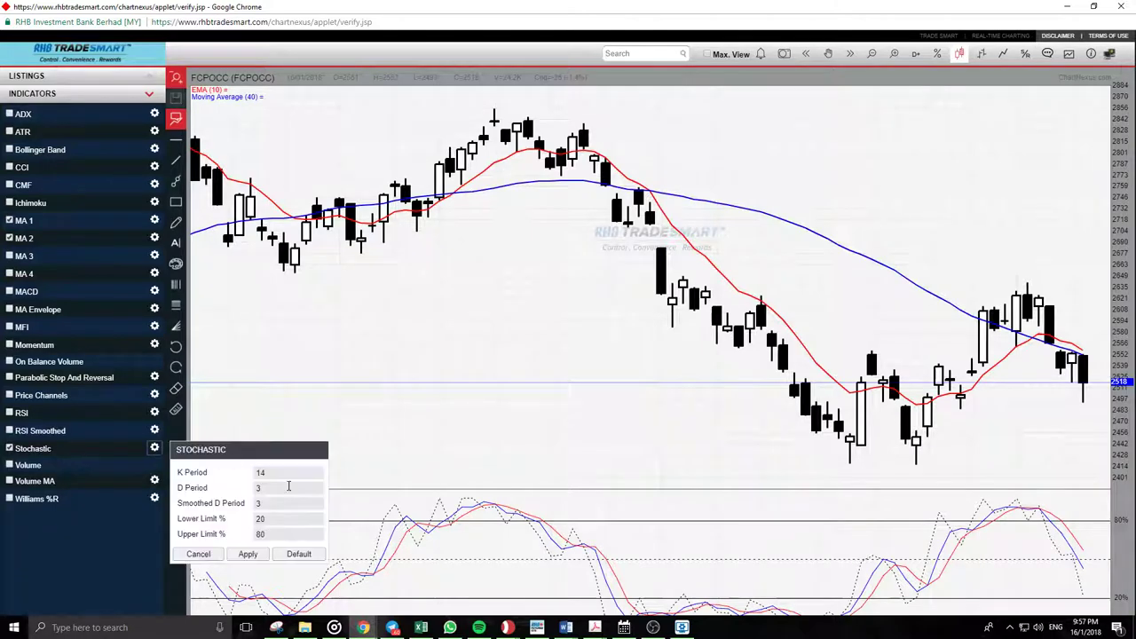
pyautogui.click(197, 555)
pyautogui.click(10, 449)
# - Preview the Volume and Ichimoku indicators one at a time on the chart, removing each one again
pyautogui.click(10, 465)
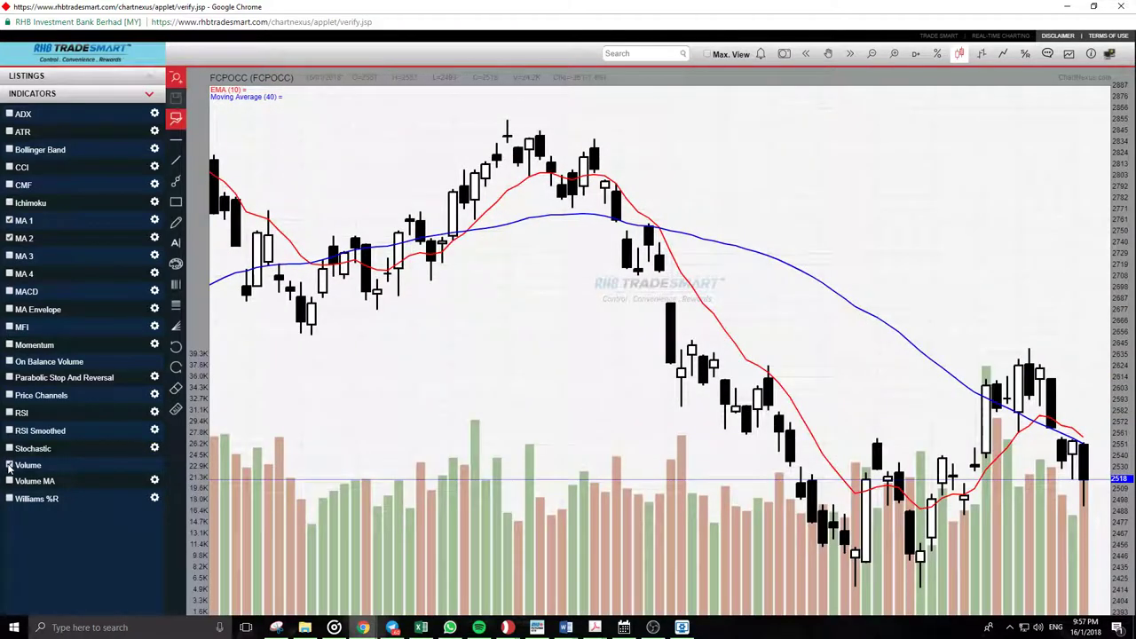
pyautogui.click(10, 465)
pyautogui.click(10, 203)
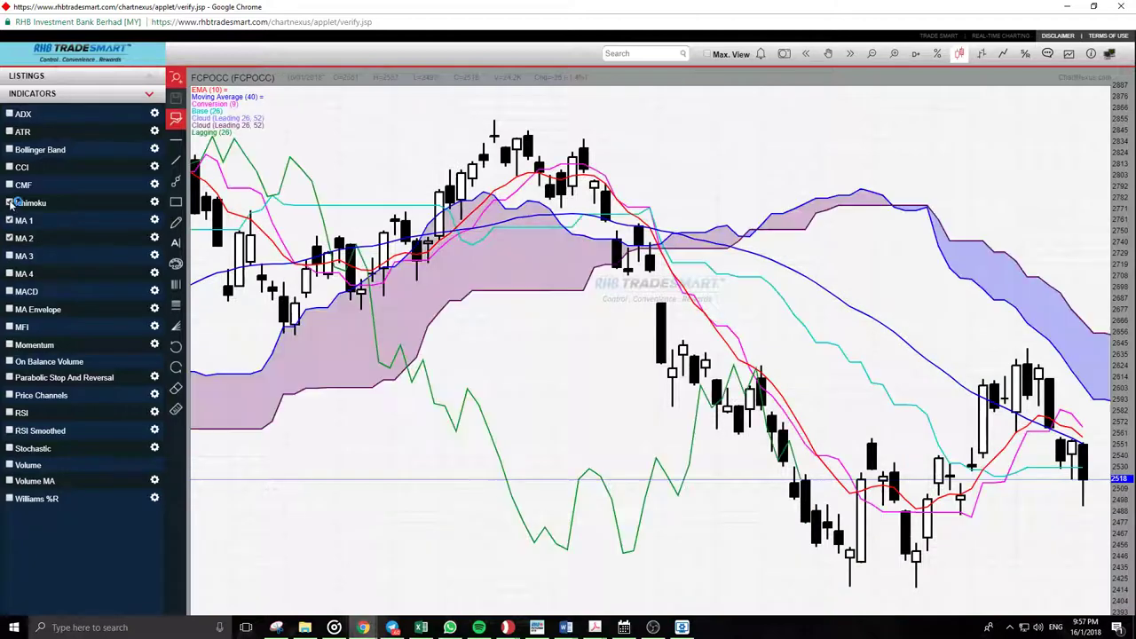
pyautogui.click(10, 203)
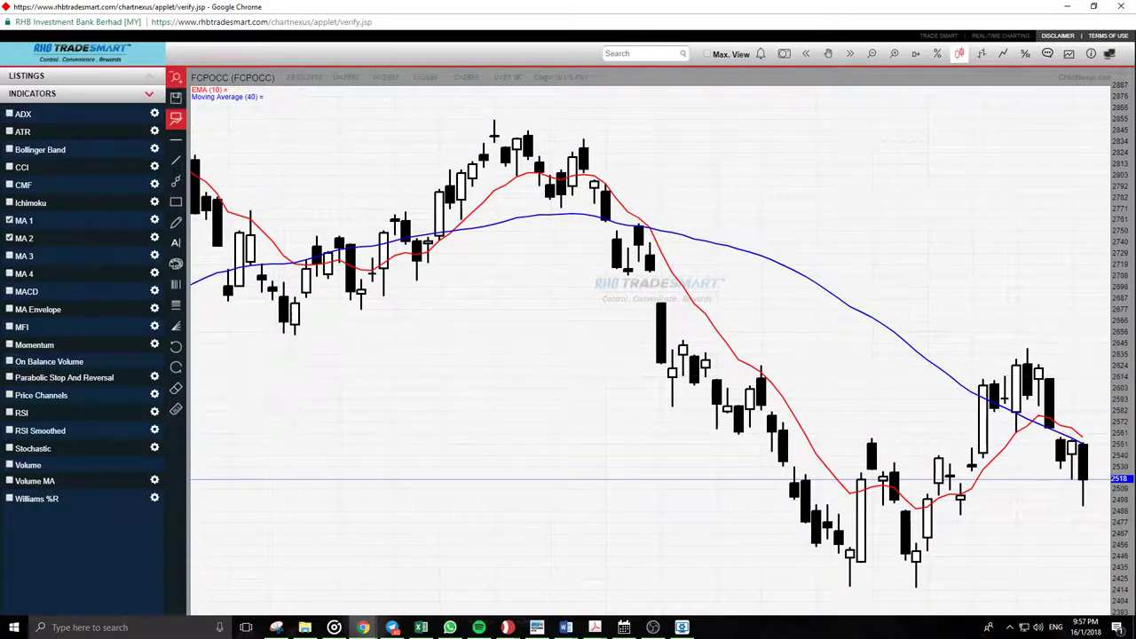
# - Remove moving averages MA 1 and MA 2 from the FCPOCC chart and activate the hand tool for panning
pyautogui.click(10, 239)
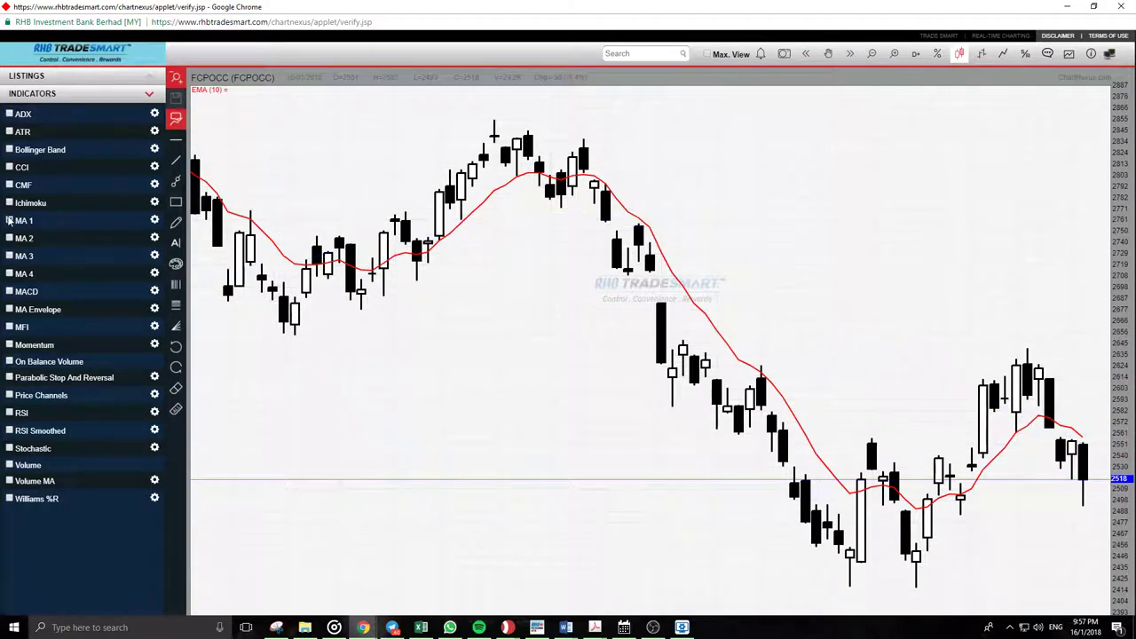
pyautogui.click(10, 221)
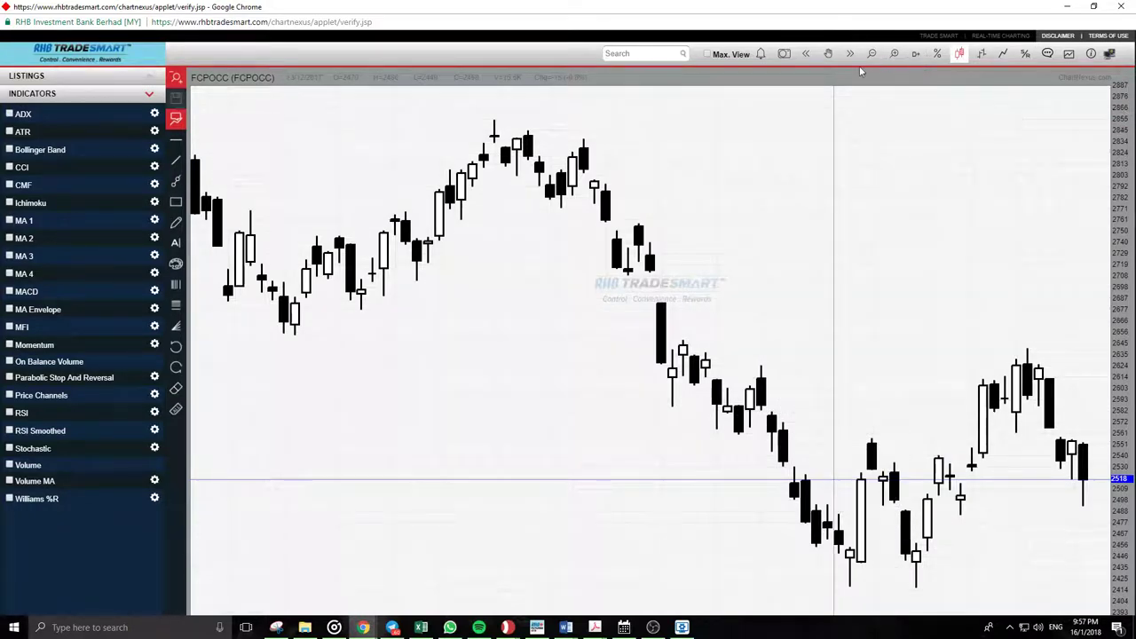
pyautogui.click(828, 55)
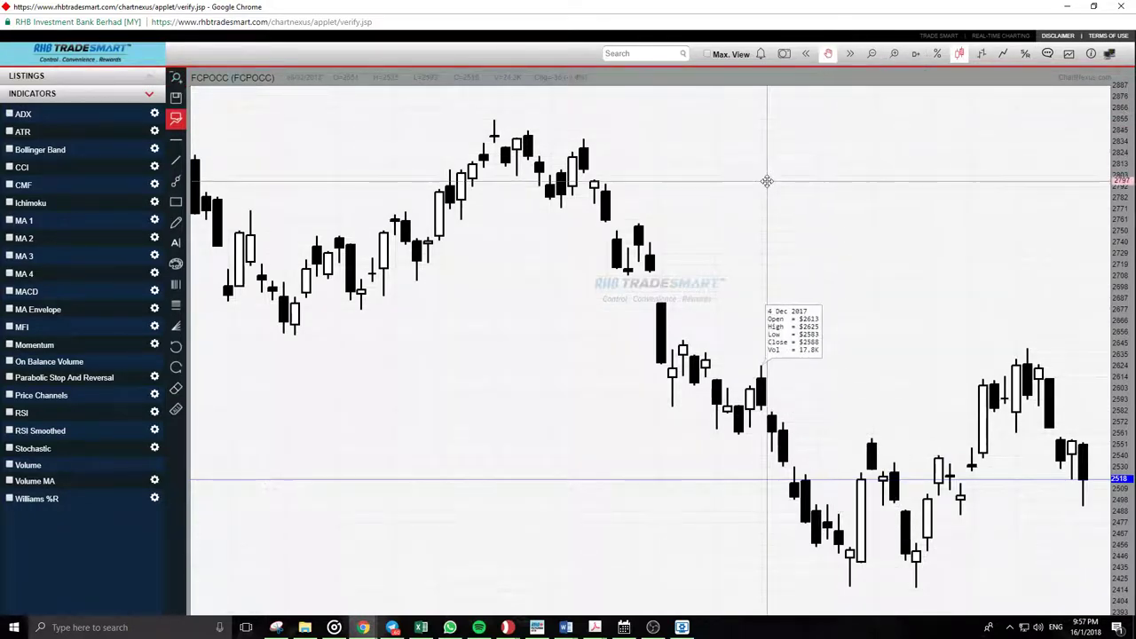
pyautogui.moveTo(766, 180)
pyautogui.mouseDown()
pyautogui.moveTo(885, 167)
pyautogui.moveTo(482, 179)
pyautogui.moveTo(923, 177)
pyautogui.moveTo(985, 196)
pyautogui.moveTo(497, 203)
pyautogui.moveTo(767, 193)
pyautogui.mouseUp()
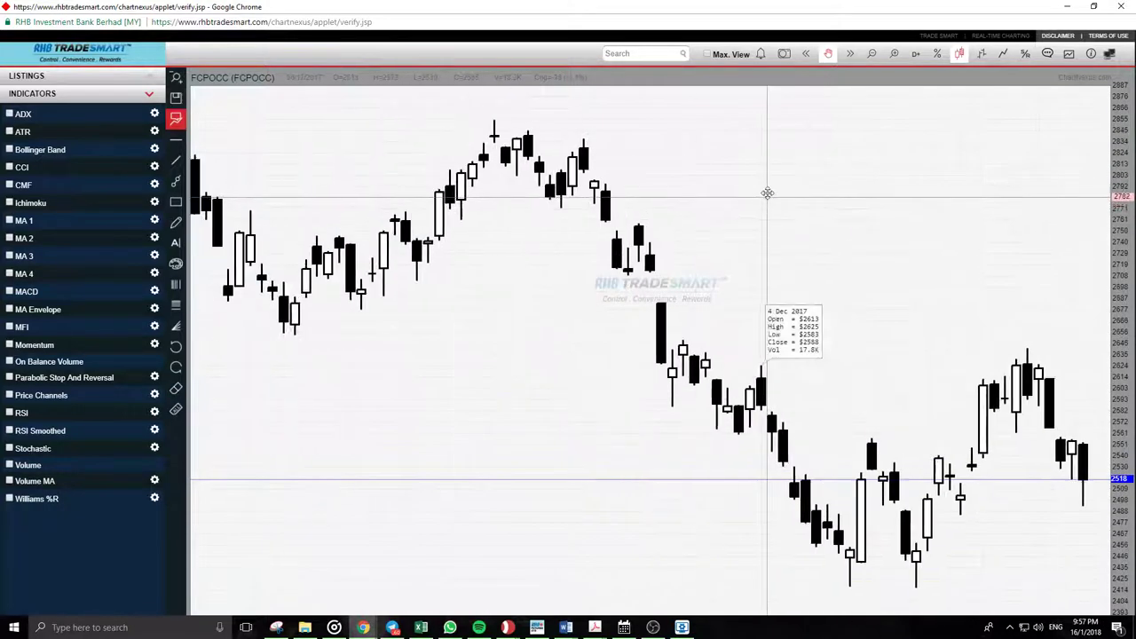
# - Zoom the FCPOCC chart out to show its price history back to 2007, keeping the chart window maximized
pyautogui.click(873, 55)
pyautogui.click(873, 55)
pyautogui.click(873, 55)
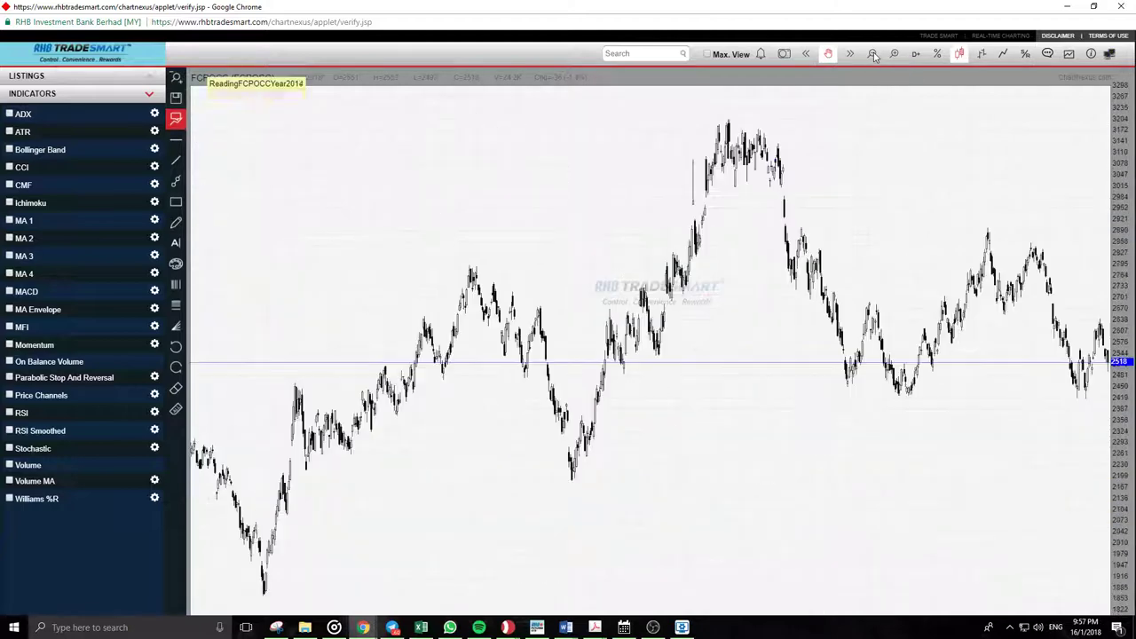
pyautogui.click(873, 55)
pyautogui.click(873, 55)
pyautogui.click(874, 55)
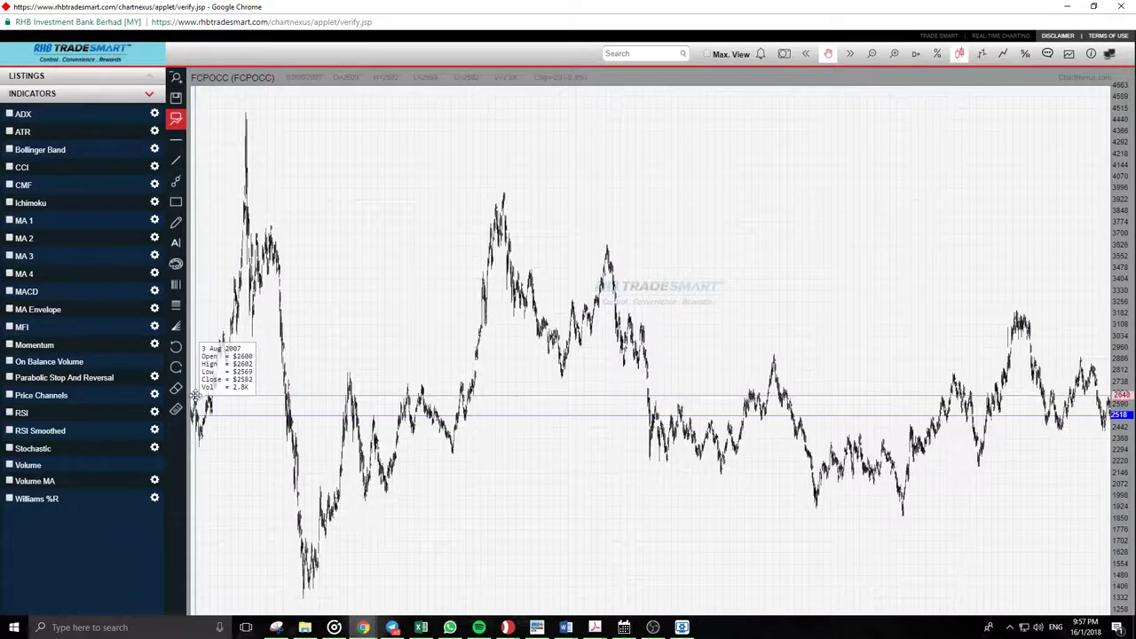
pyautogui.click(1091, 7)
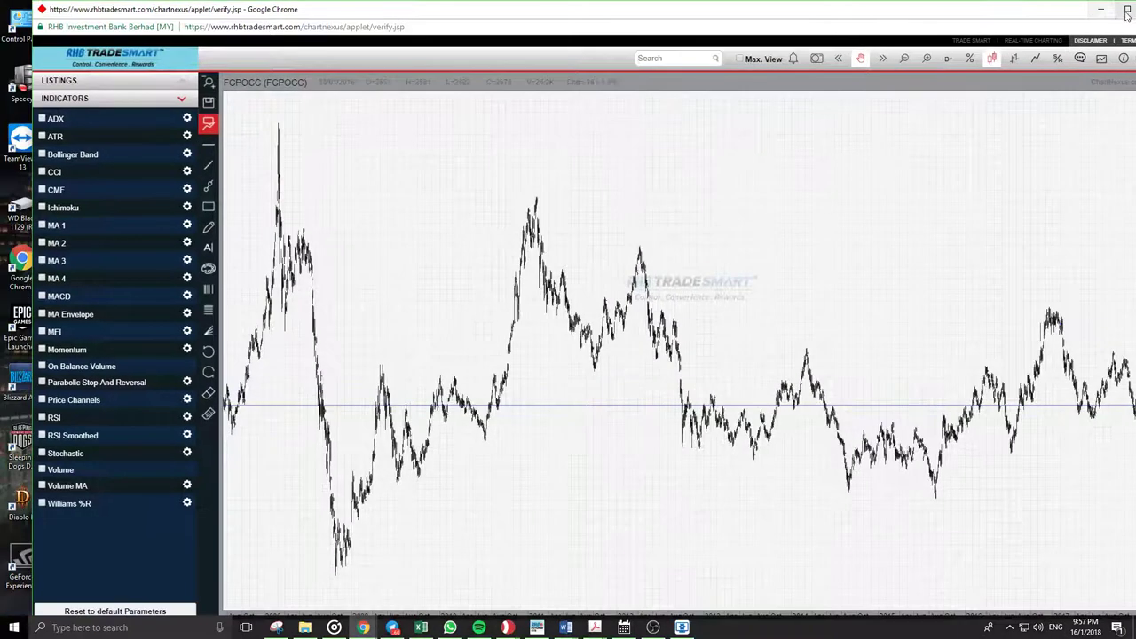
pyautogui.click(1127, 13)
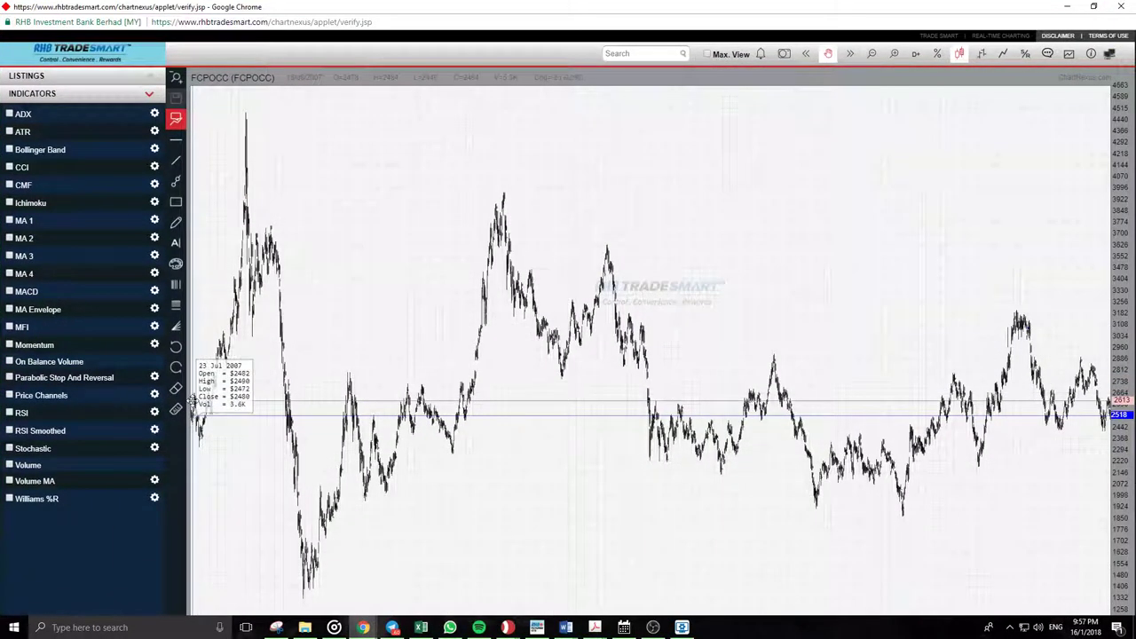
# - Zoom the FCPOCC chart back in to a close view of the most recent daily candles
pyautogui.click(895, 55)
pyautogui.click(894, 55)
pyautogui.click(895, 55)
pyautogui.click(894, 55)
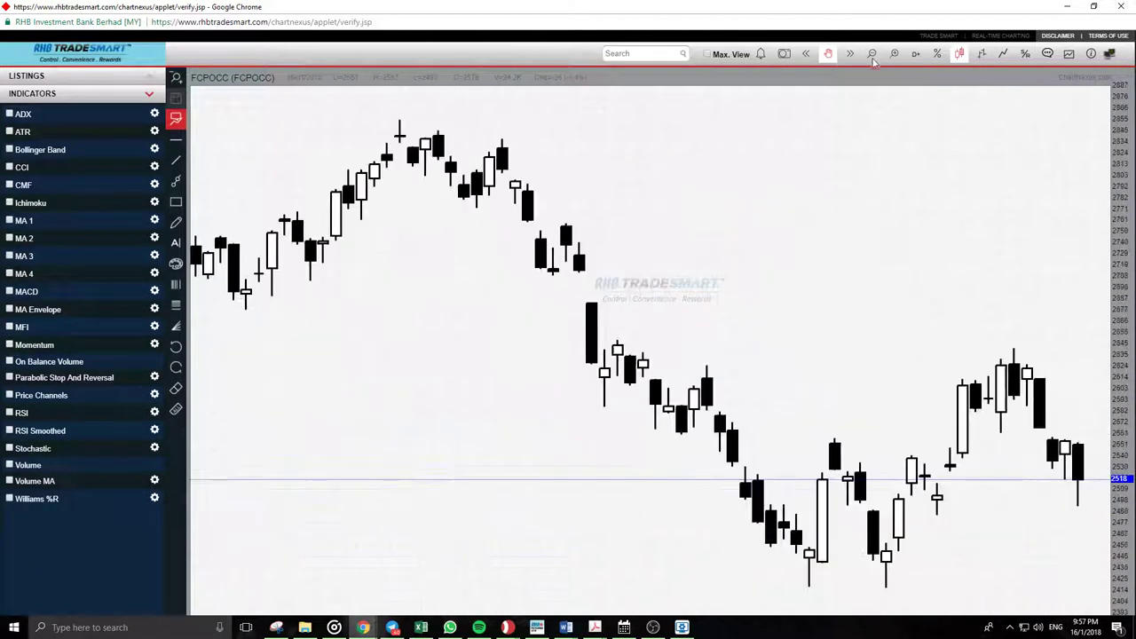
# - Shift the FCPOCC chart forward and backward in time, leaving the latest daily candles in view with empty space after them
pyautogui.click(852, 55)
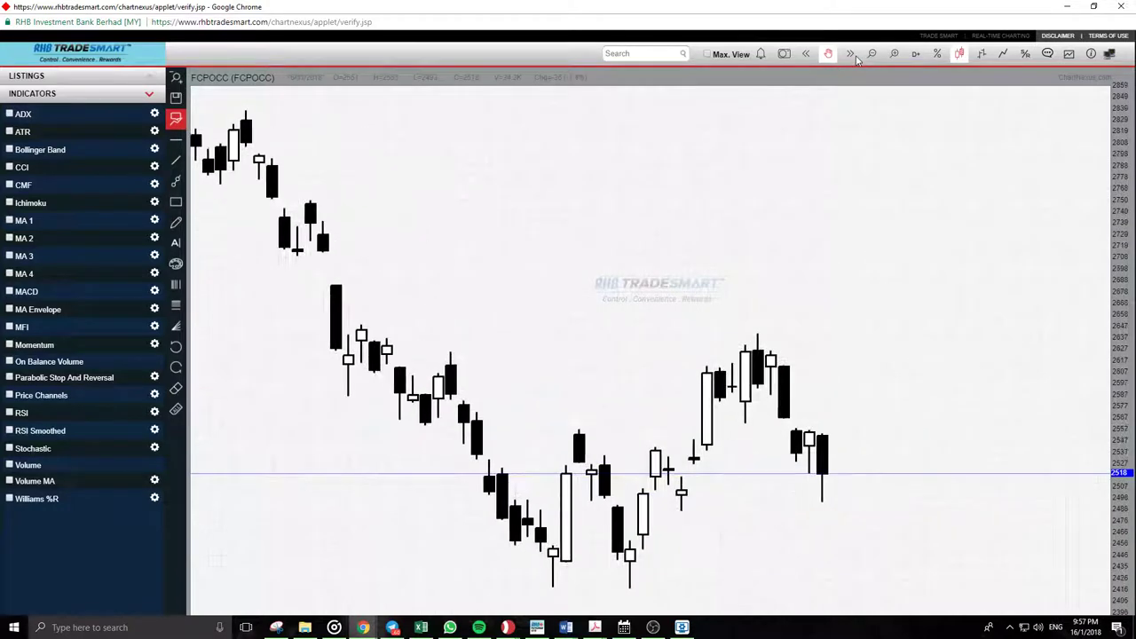
pyautogui.click(804, 55)
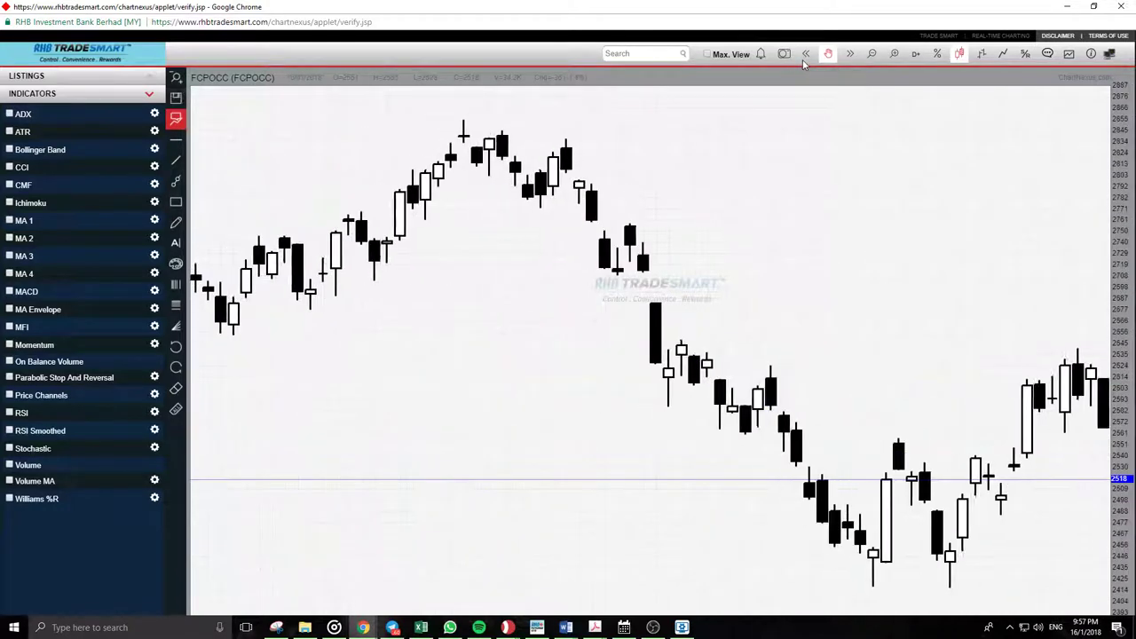
pyautogui.moveTo(814, 83); pyautogui.dragTo(527, 165)
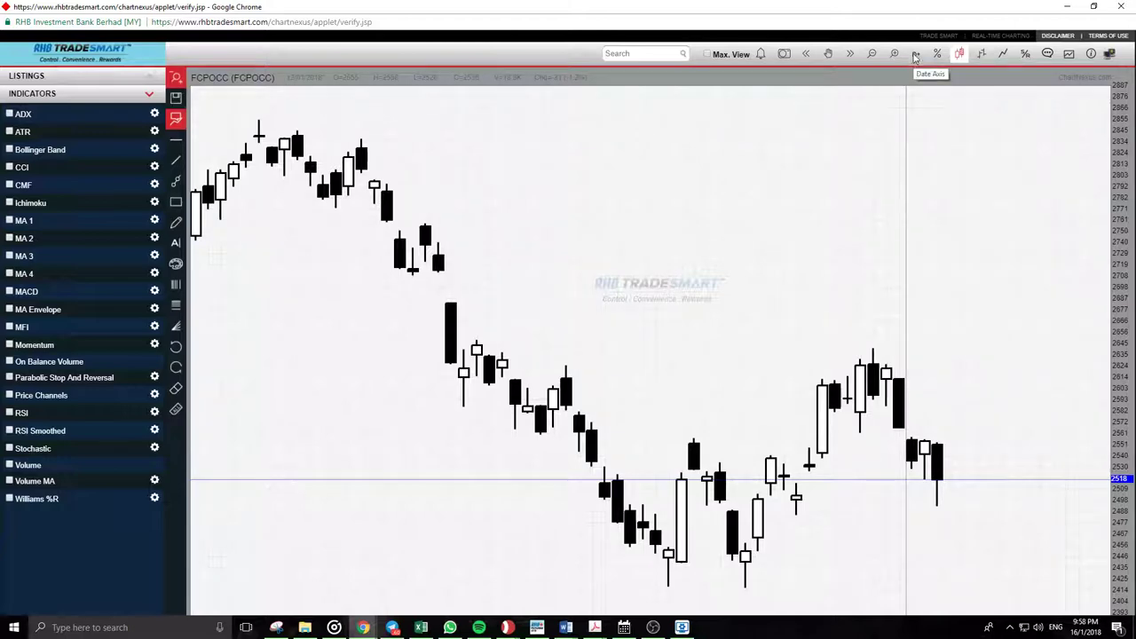
# - Compare the daily interval with daily+ on the FCPOCC chart, leaving the date axis on daily+
pyautogui.click(915, 55)
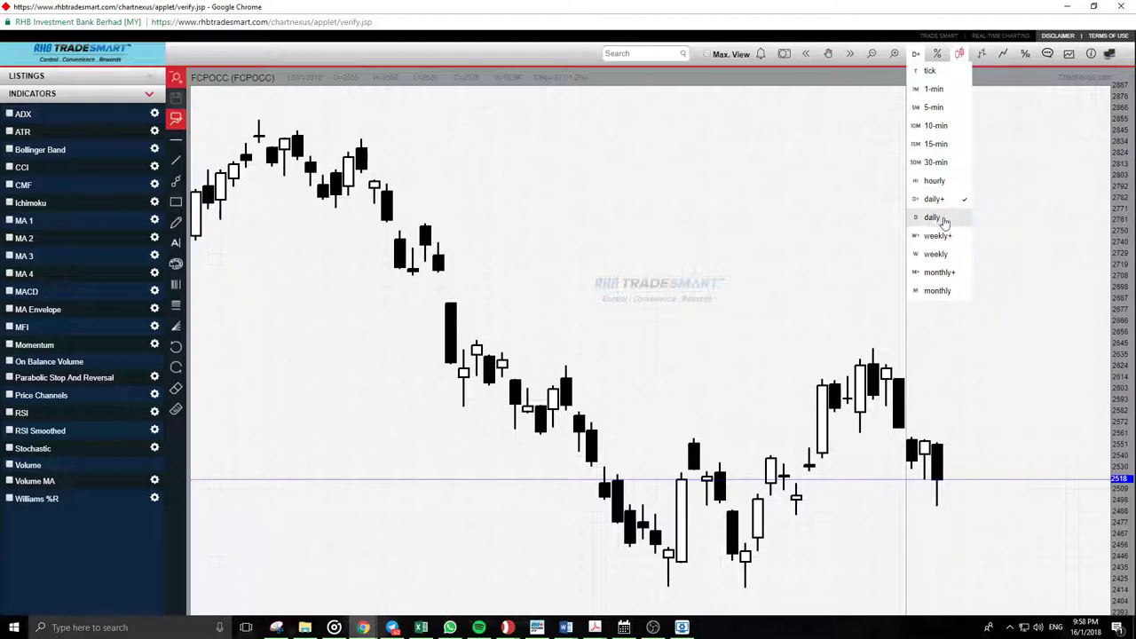
pyautogui.click(939, 221)
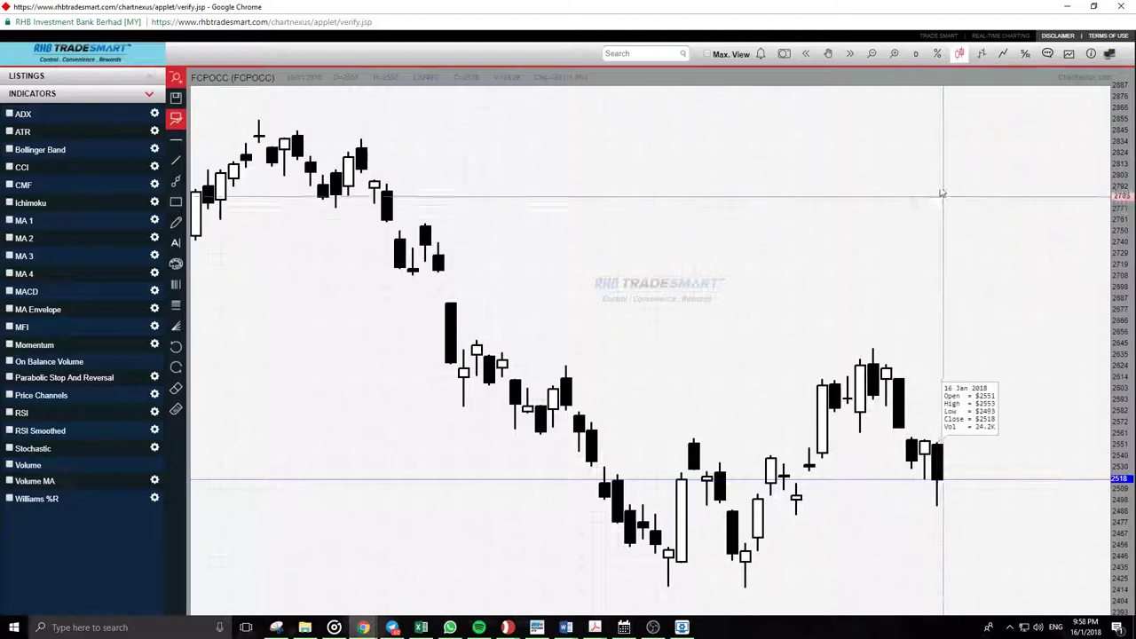
pyautogui.click(916, 55)
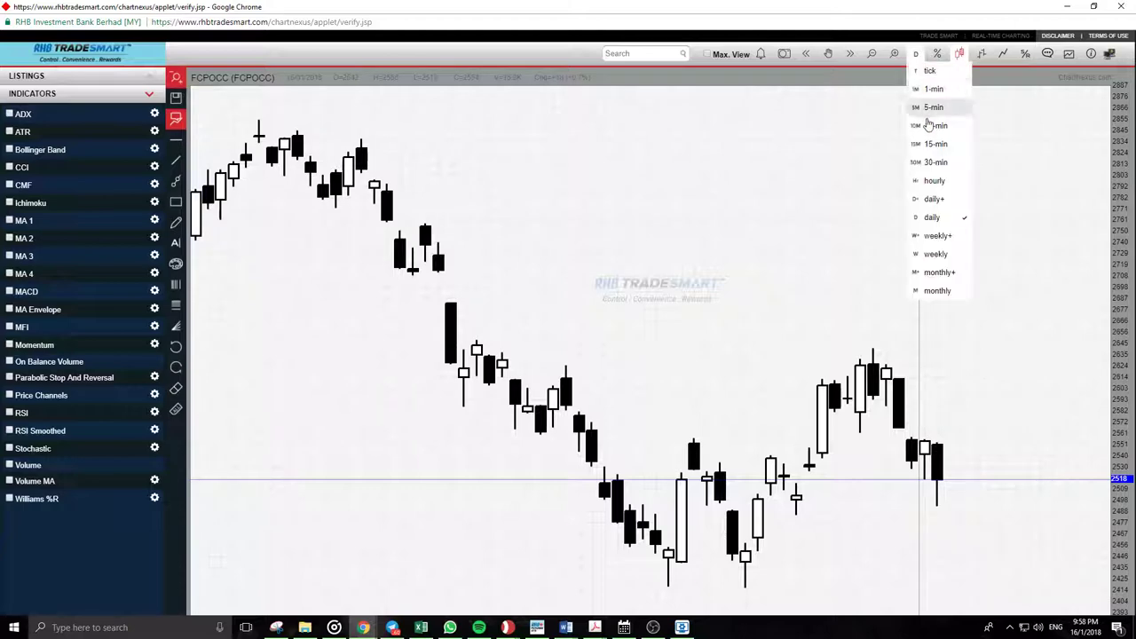
pyautogui.click(928, 217)
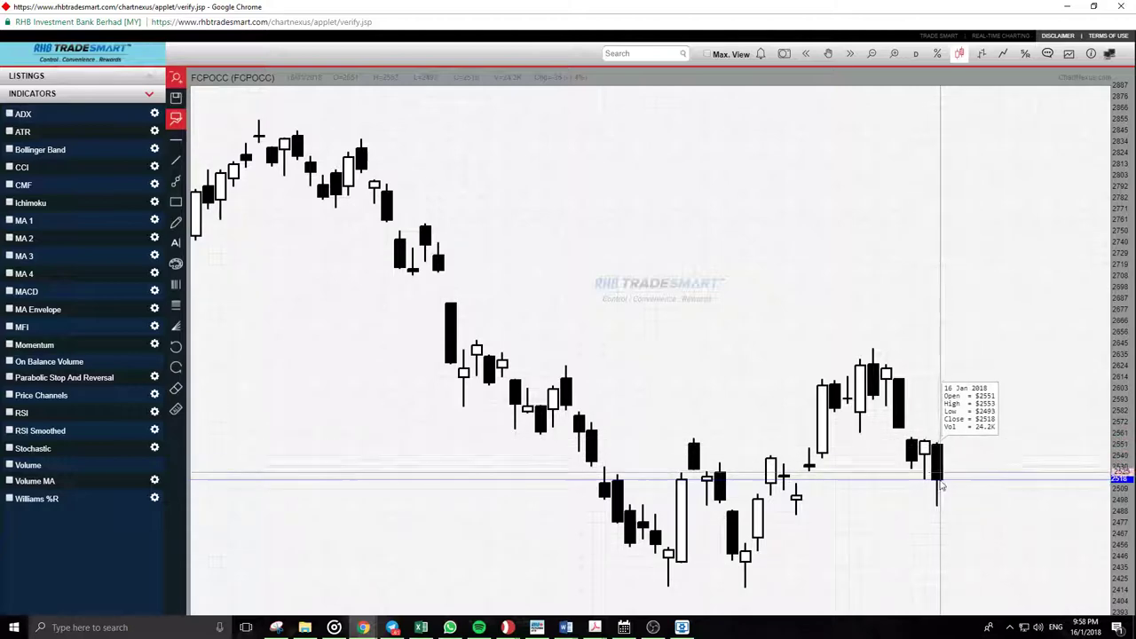
pyautogui.click(915, 56)
pyautogui.click(917, 209)
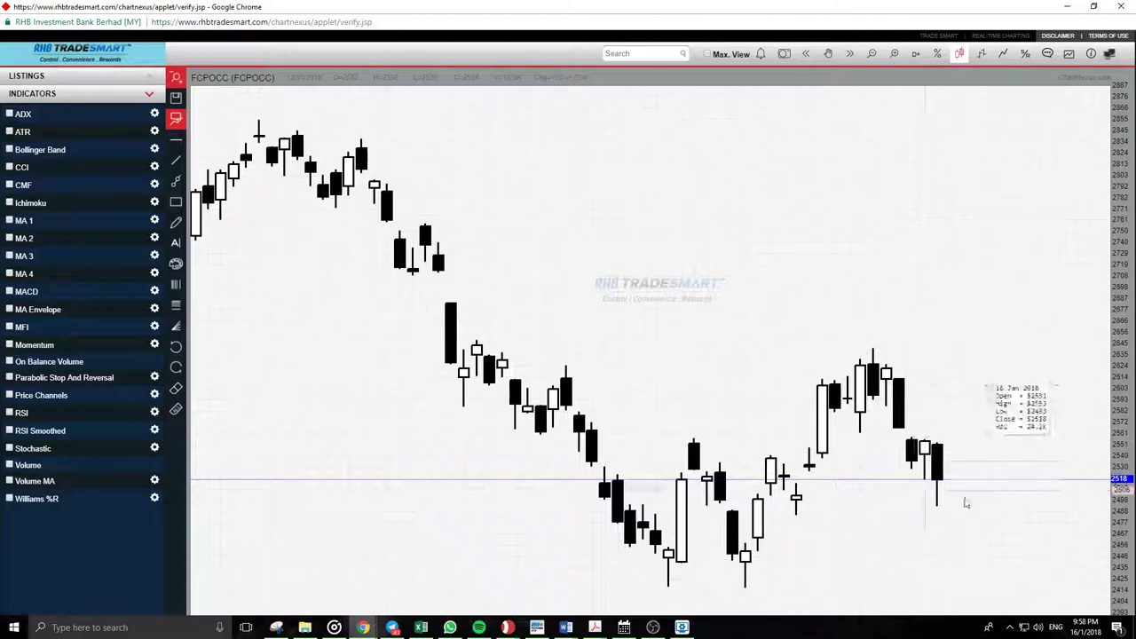
# - Preview the weekly+ and weekly intervals on the FCPOCC chart and return the date axis to daily+
pyautogui.click(914, 55)
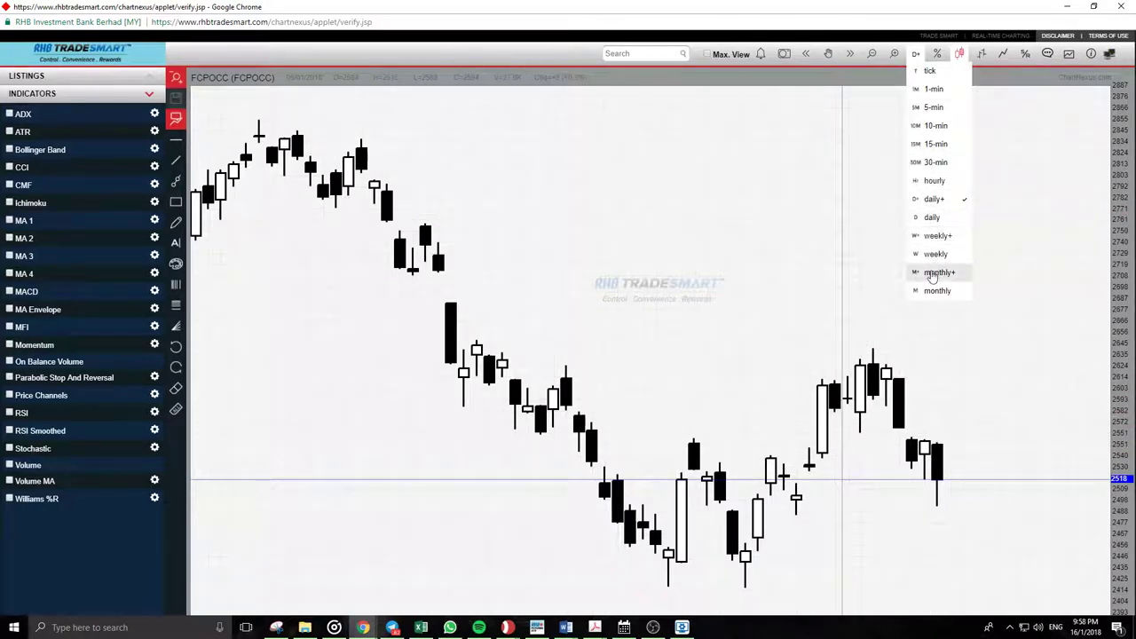
pyautogui.click(939, 236)
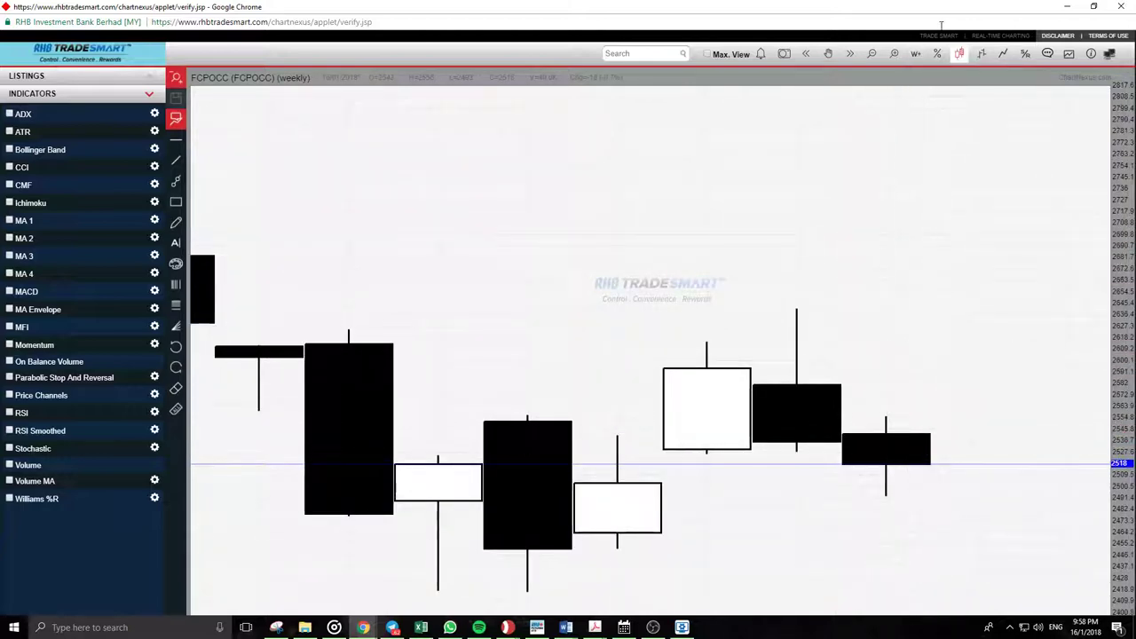
pyautogui.click(916, 55)
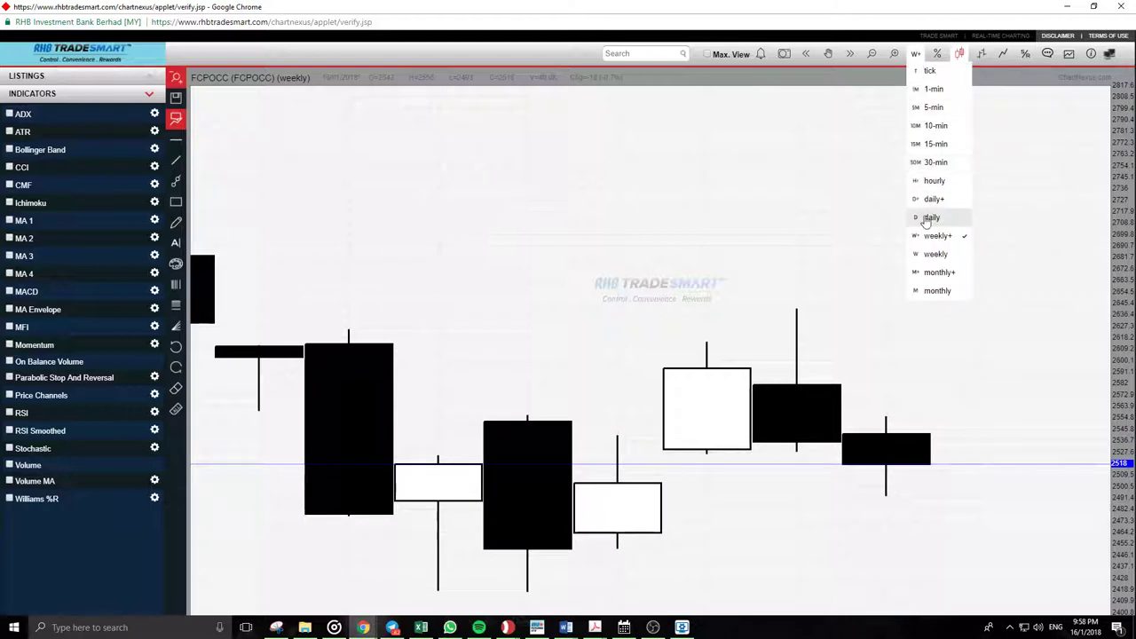
pyautogui.click(929, 252)
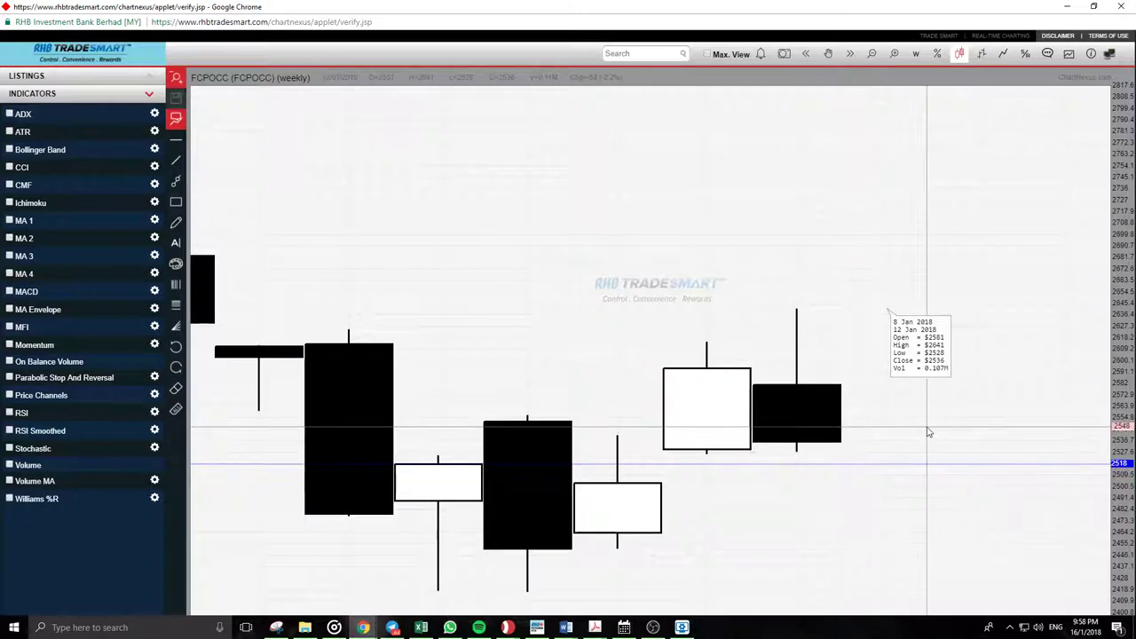
pyautogui.click(916, 55)
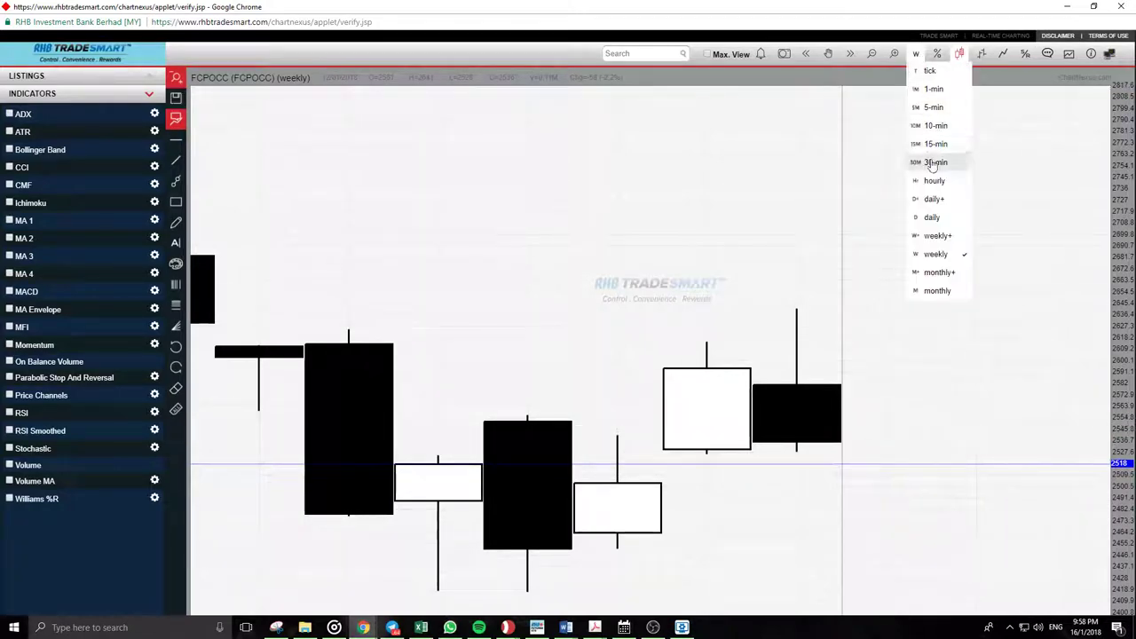
pyautogui.click(932, 199)
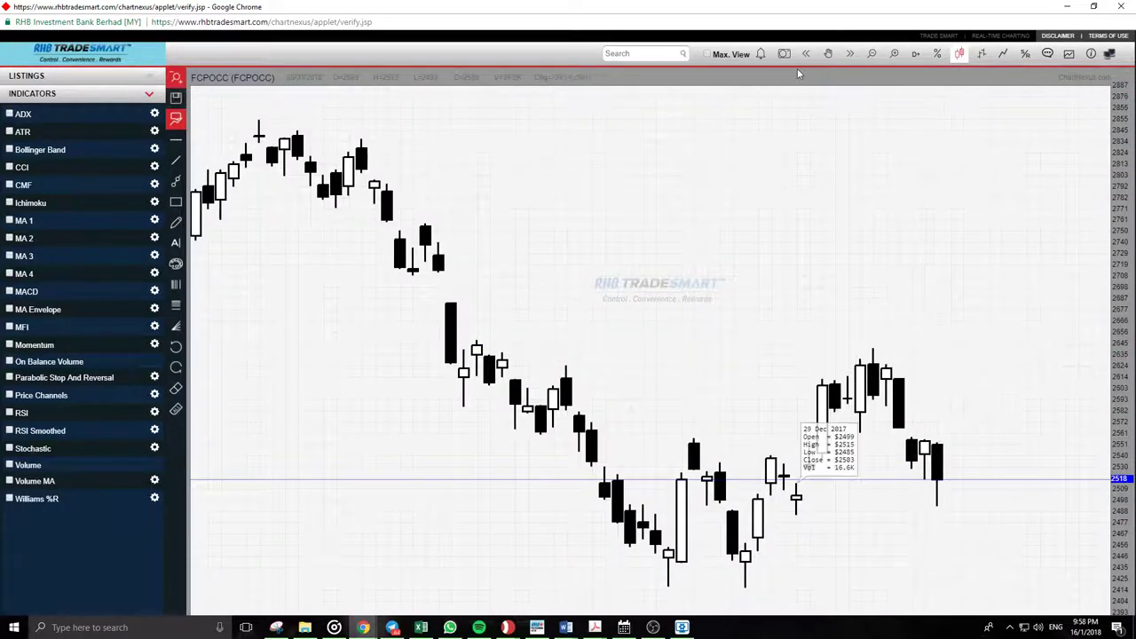
# - Zoom the daily FCPOCC chart to a medium range showing several months of candles up to the latest one
pyautogui.moveTo(781, 132); pyautogui.dragTo(845, 138)
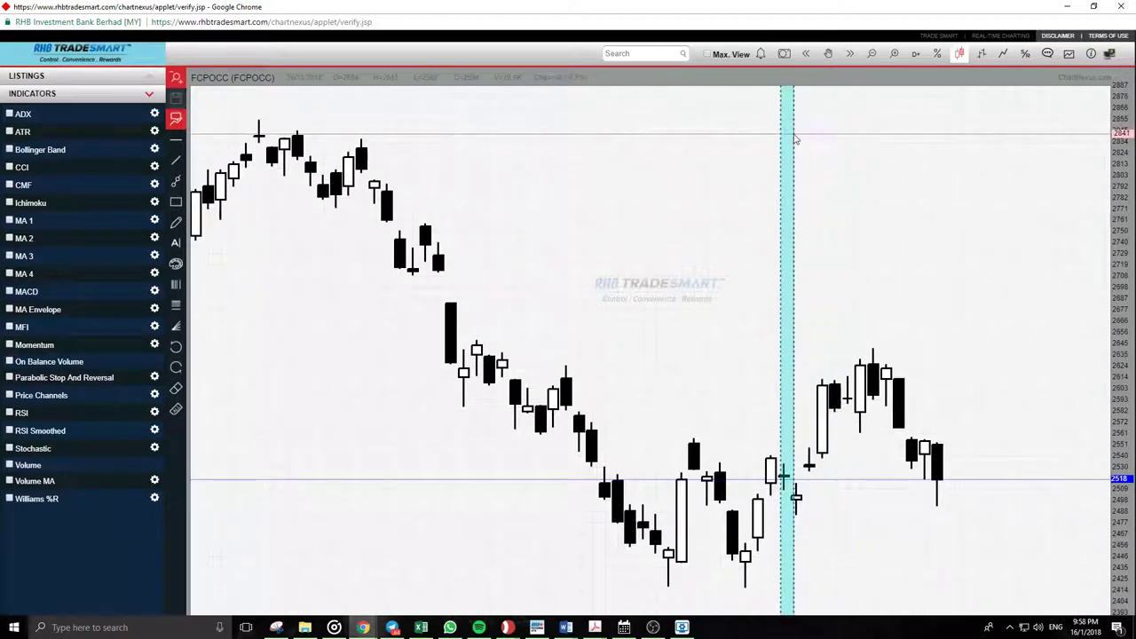
pyautogui.scroll(-3, 784, 137)
pyautogui.click(868, 58)
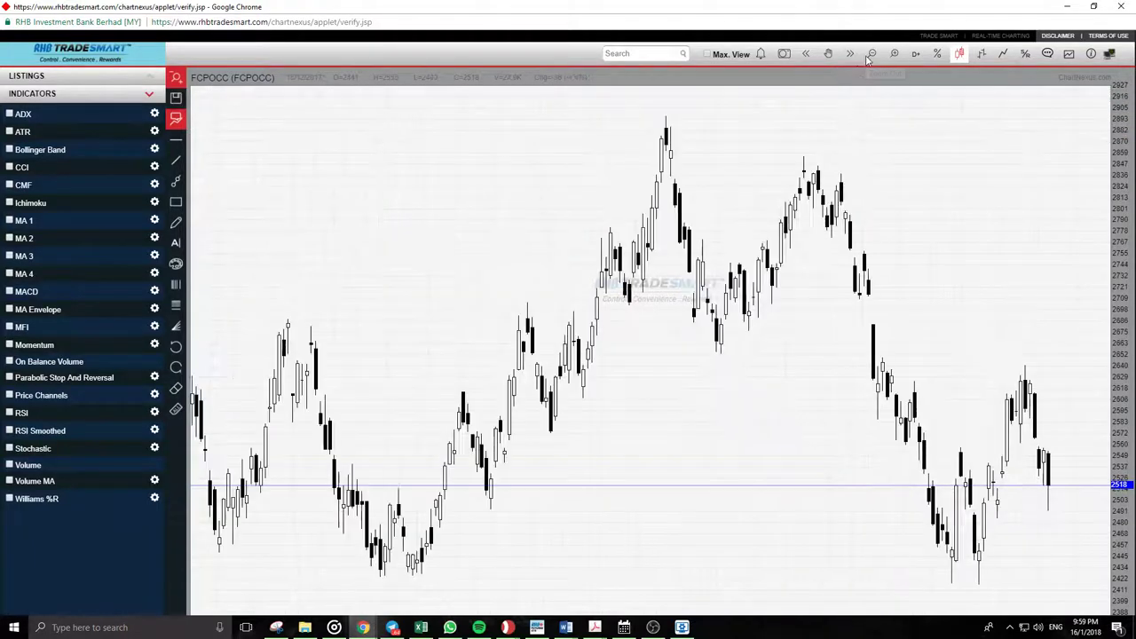
pyautogui.click(891, 58)
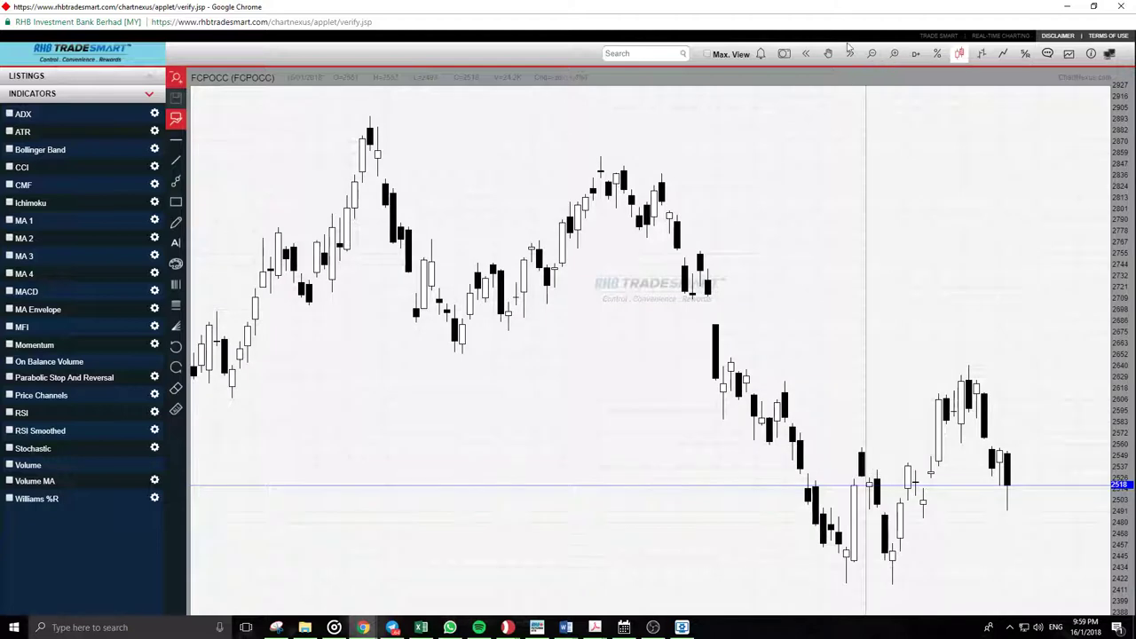
# - Draw rising trend lines from the mid-chart swing low and the latest major low, and erase the mid-chart one
pyautogui.click(176, 121)
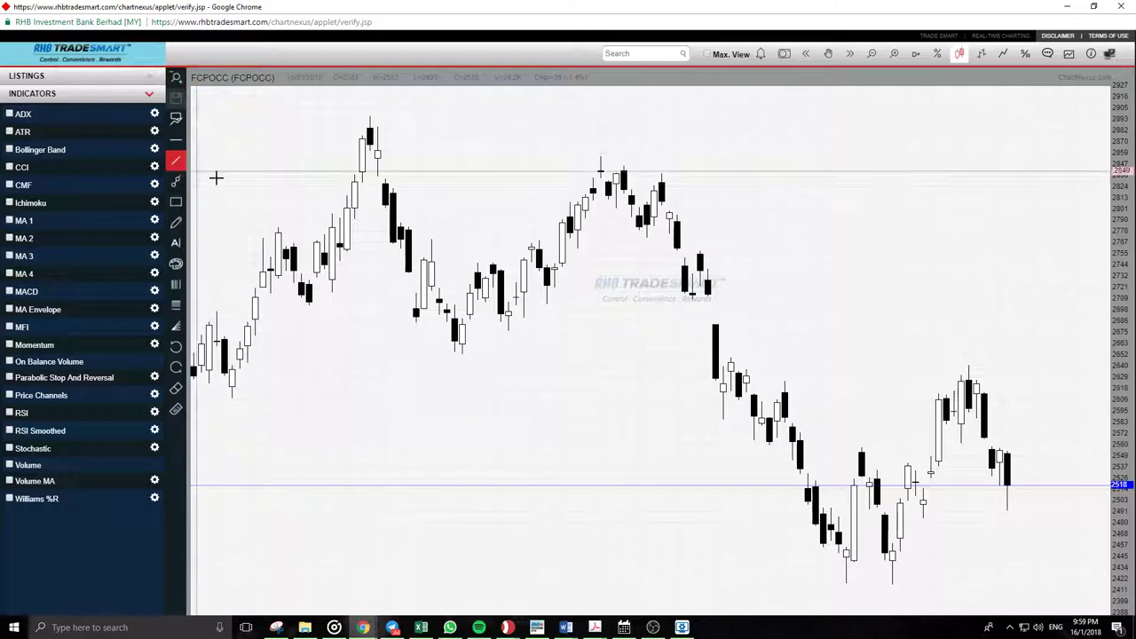
pyautogui.moveTo(461, 354)
pyautogui.mouseDown()
pyautogui.moveTo(647, 233)
pyautogui.moveTo(722, 165)
pyautogui.mouseUp()
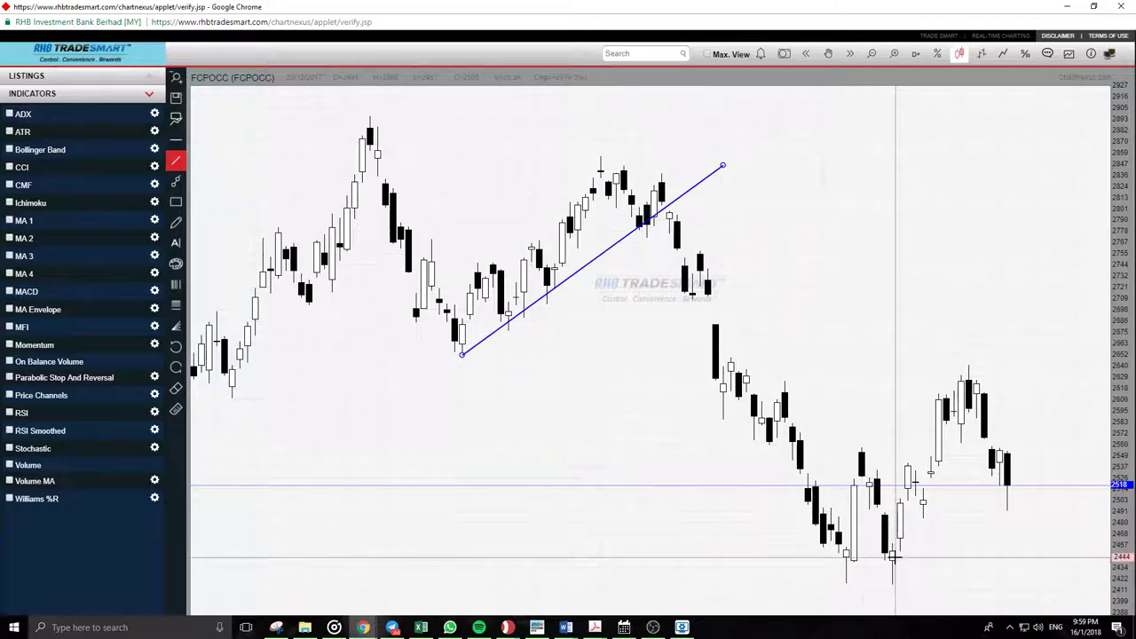
pyautogui.moveTo(893, 559)
pyautogui.mouseDown()
pyautogui.moveTo(984, 448)
pyautogui.moveTo(1016, 389)
pyautogui.moveTo(1013, 353)
pyautogui.mouseUp()
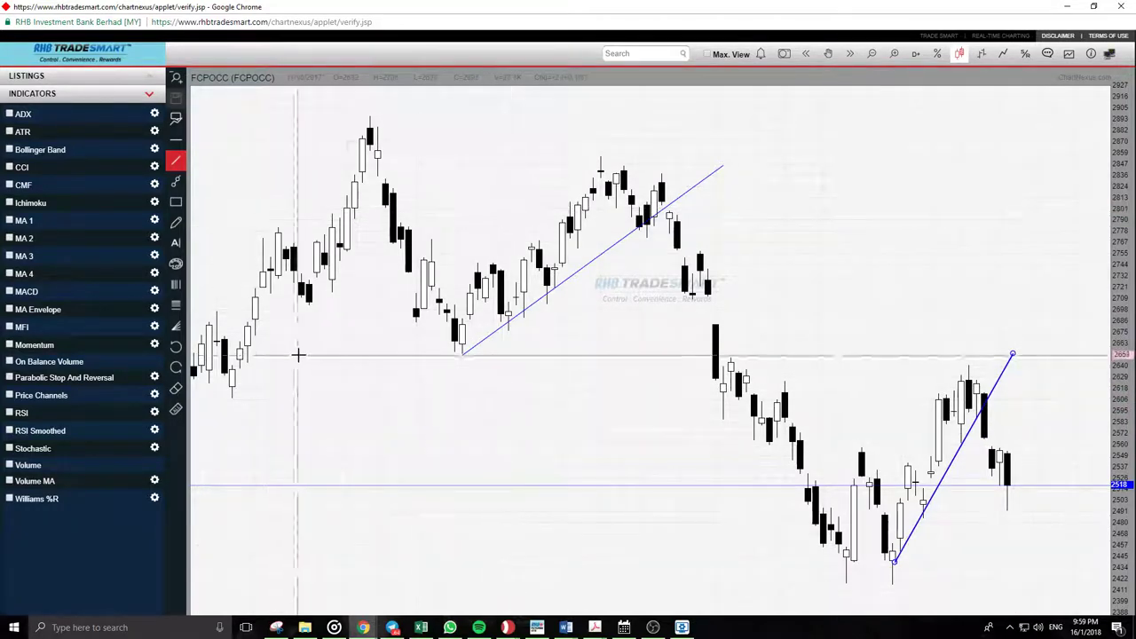
pyautogui.click(175, 392)
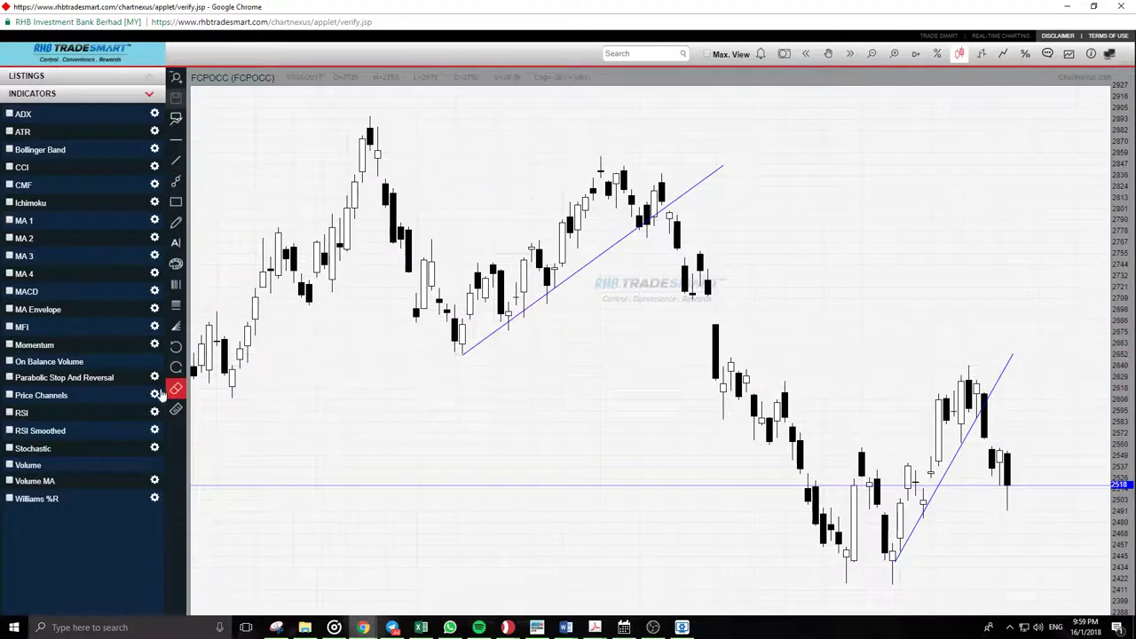
pyautogui.click(593, 258)
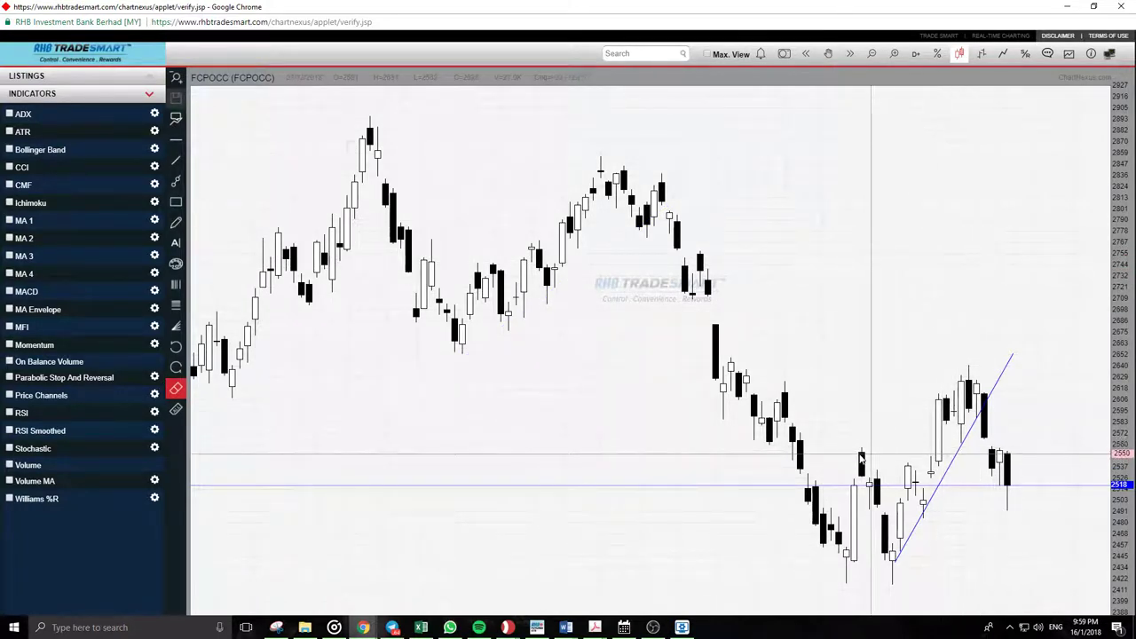
# - Draw three rising lines below and across the falling candles, and clear all drawings from the chart at once
pyautogui.click(176, 160)
pyautogui.moveTo(450, 434); pyautogui.dragTo(626, 348)
pyautogui.moveTo(514, 443)
pyautogui.mouseDown()
pyautogui.moveTo(793, 373)
pyautogui.moveTo(768, 382)
pyautogui.mouseUp()
pyautogui.moveTo(690, 482)
pyautogui.mouseDown()
pyautogui.moveTo(887, 385)
pyautogui.moveTo(863, 410)
pyautogui.mouseUp()
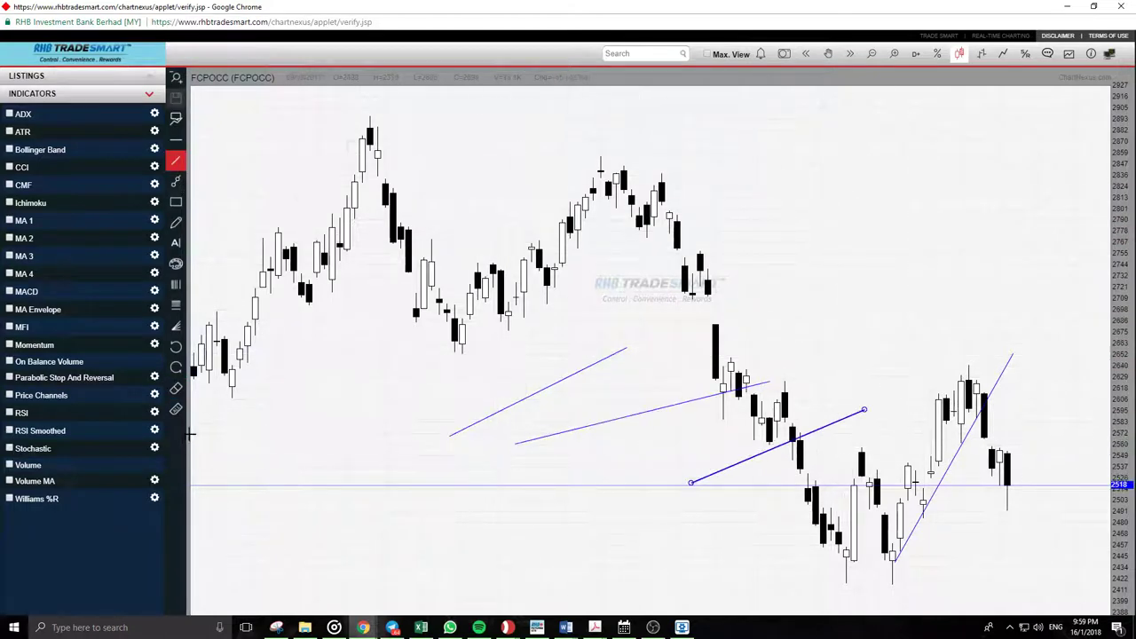
pyautogui.click(178, 405)
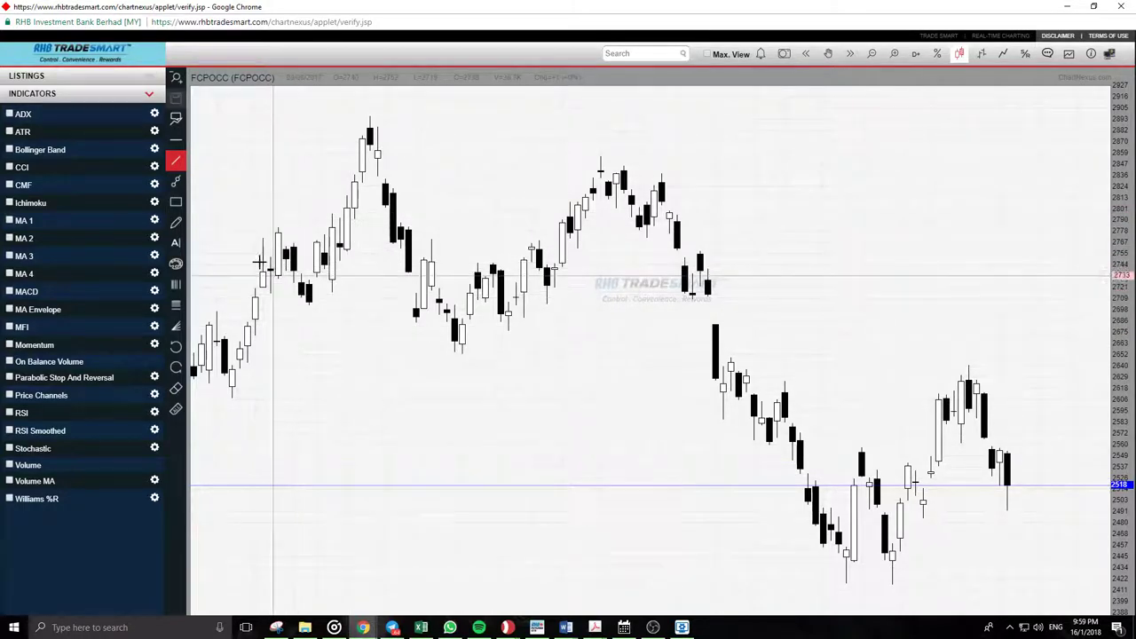
# - Draw a rising extended line from the mid-chart swing low past the latest candles, and erase it
pyautogui.click(176, 183)
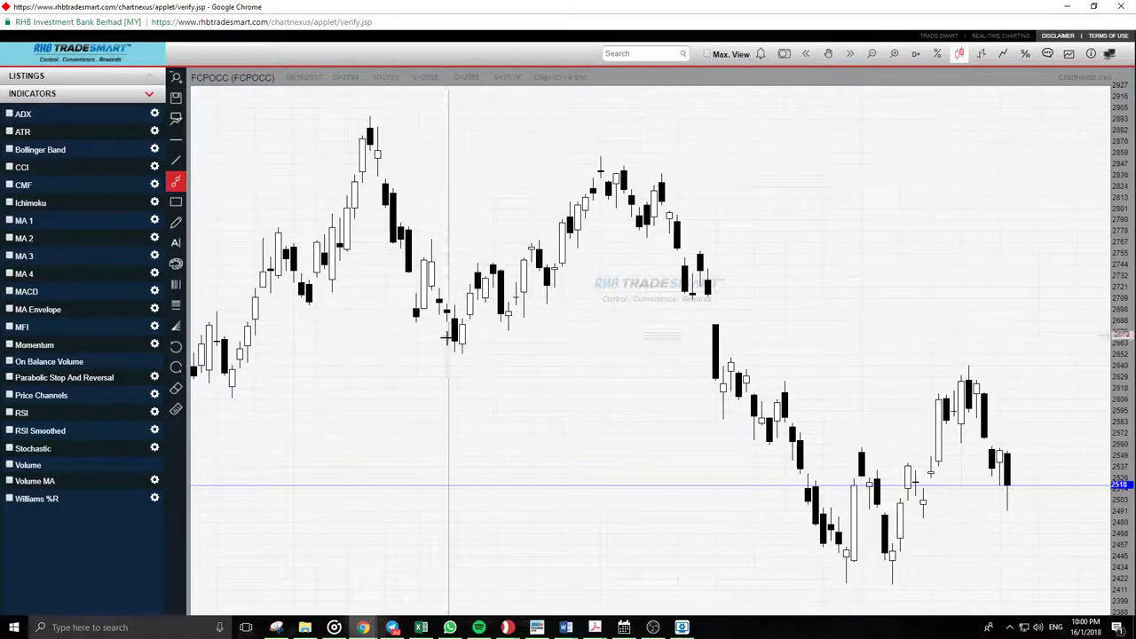
pyautogui.moveTo(454, 352); pyautogui.dragTo(697, 251)
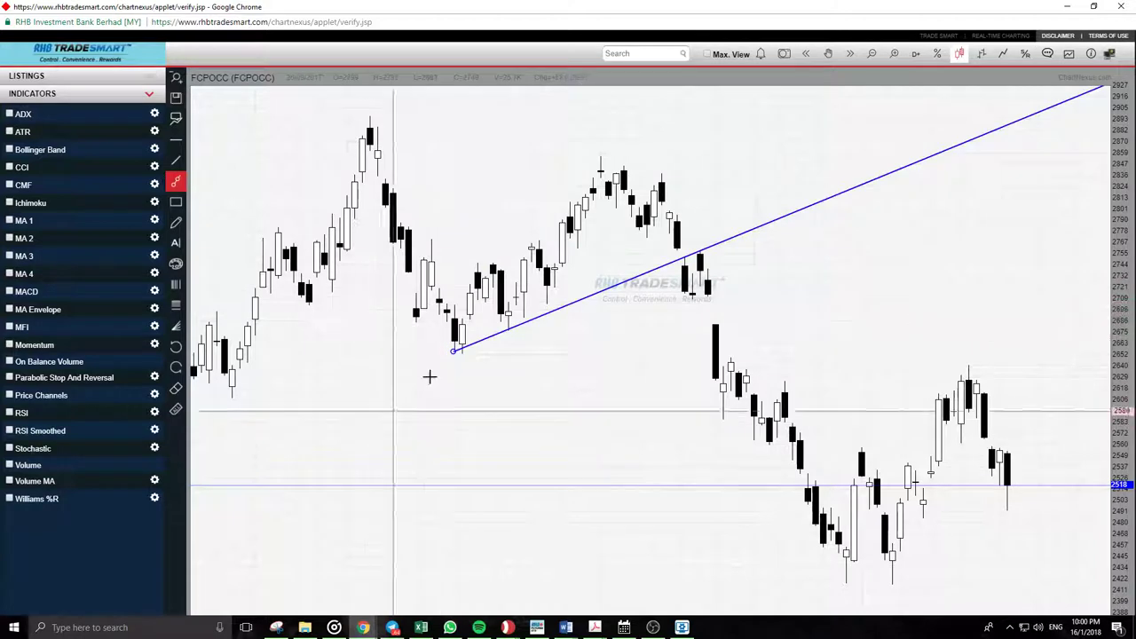
pyautogui.click(176, 388)
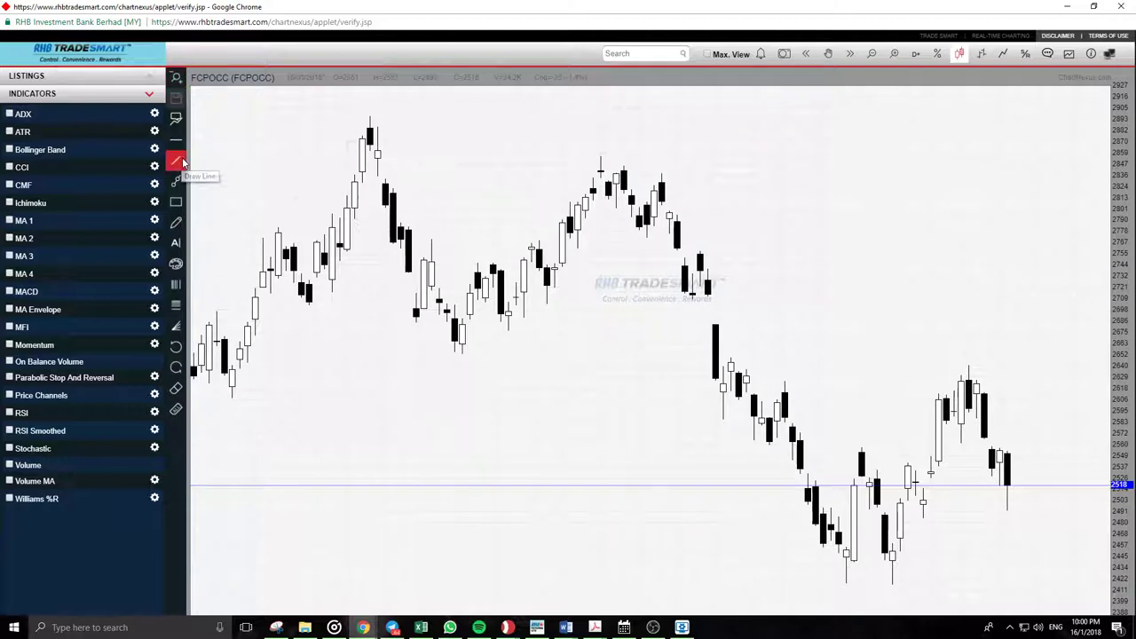
# - Draw a line from the mid-chart swing low up to the first peak, and a connected line down to the next low
pyautogui.moveTo(455, 348); pyautogui.dragTo(506, 329)
pyautogui.click(476, 262)
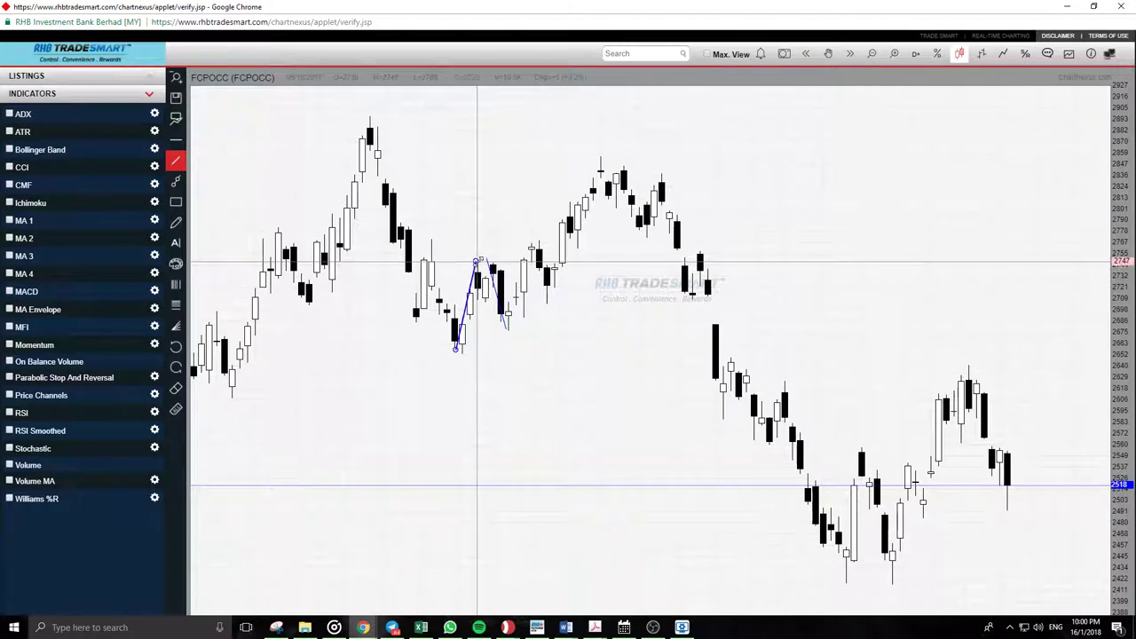
pyautogui.click(477, 263)
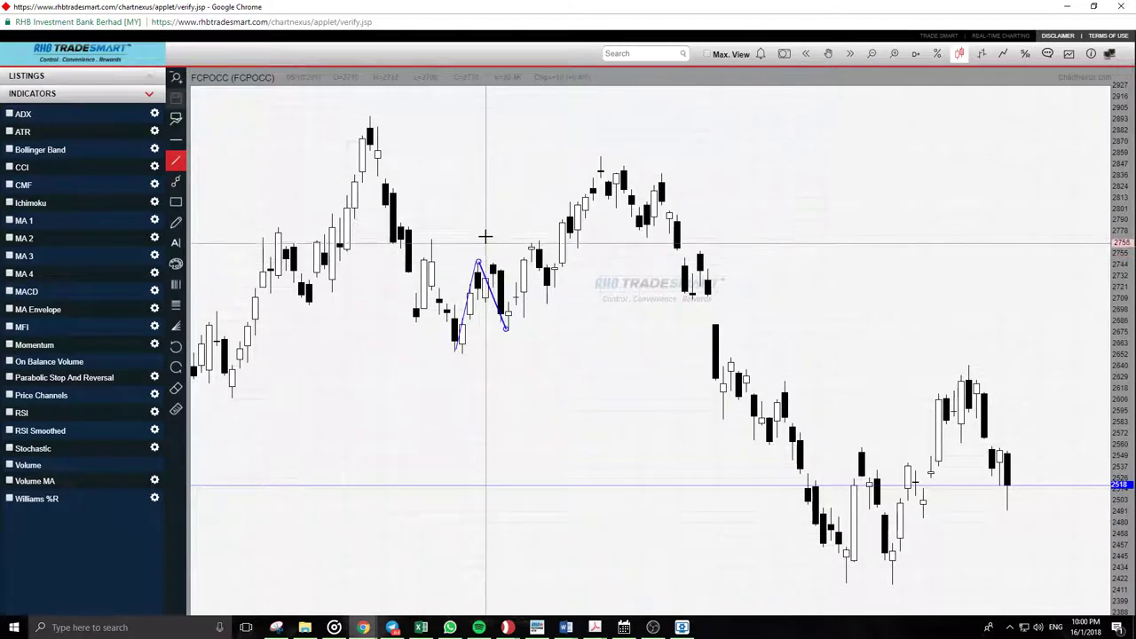
# - Draw another short falling line beside the downswing, and move both falling lines into the empty area below the candles
pyautogui.click(485, 236)
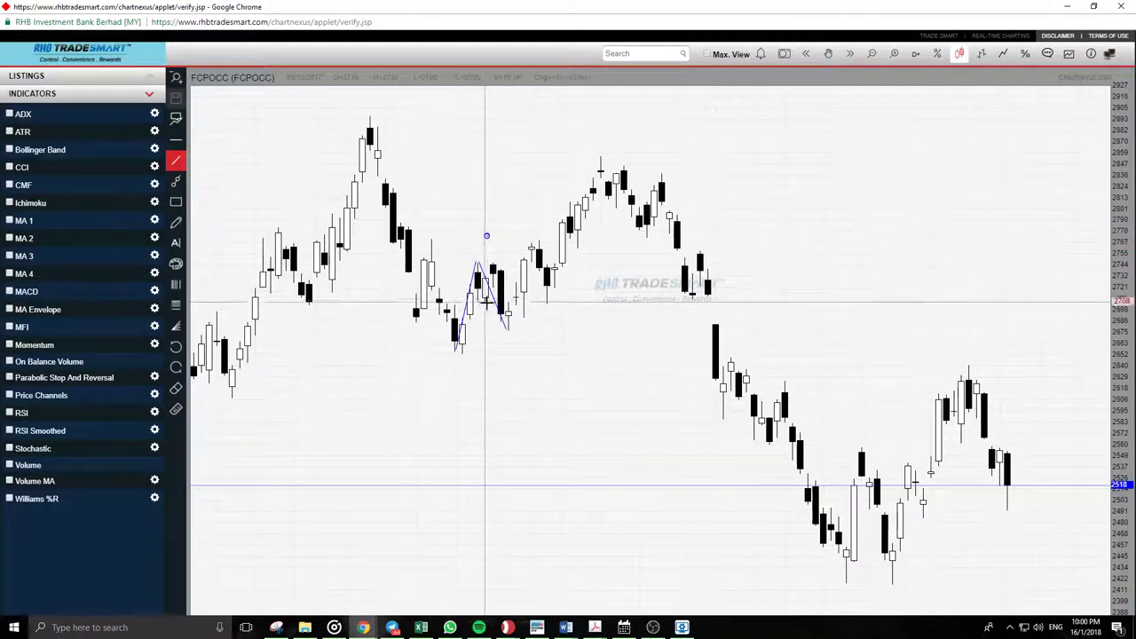
pyautogui.click(527, 328)
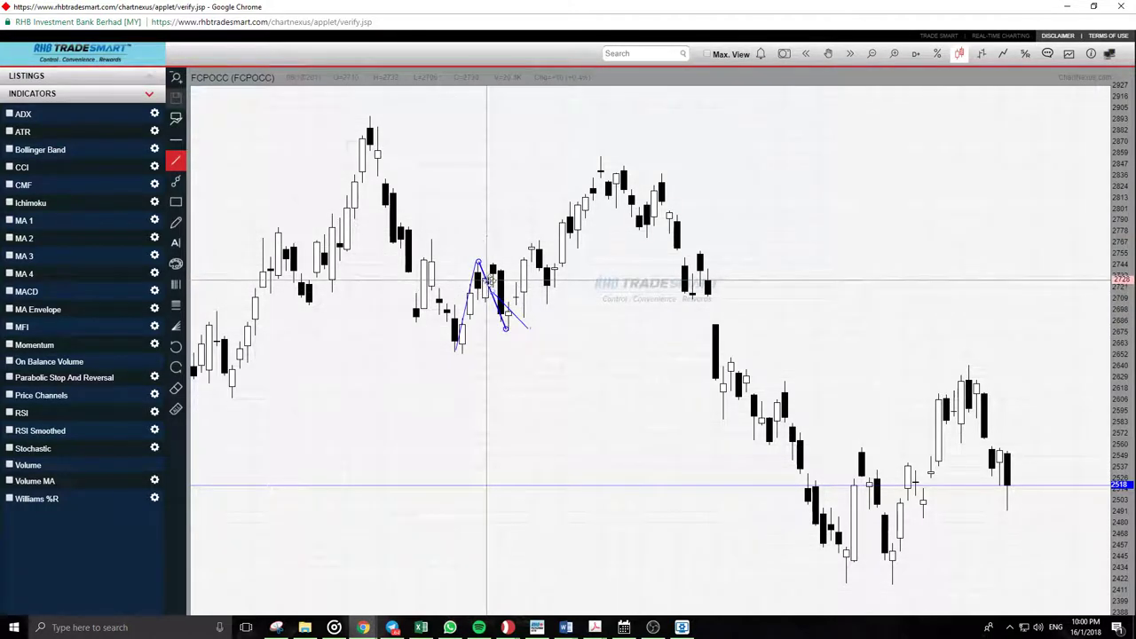
pyautogui.moveTo(487, 280); pyautogui.dragTo(571, 449)
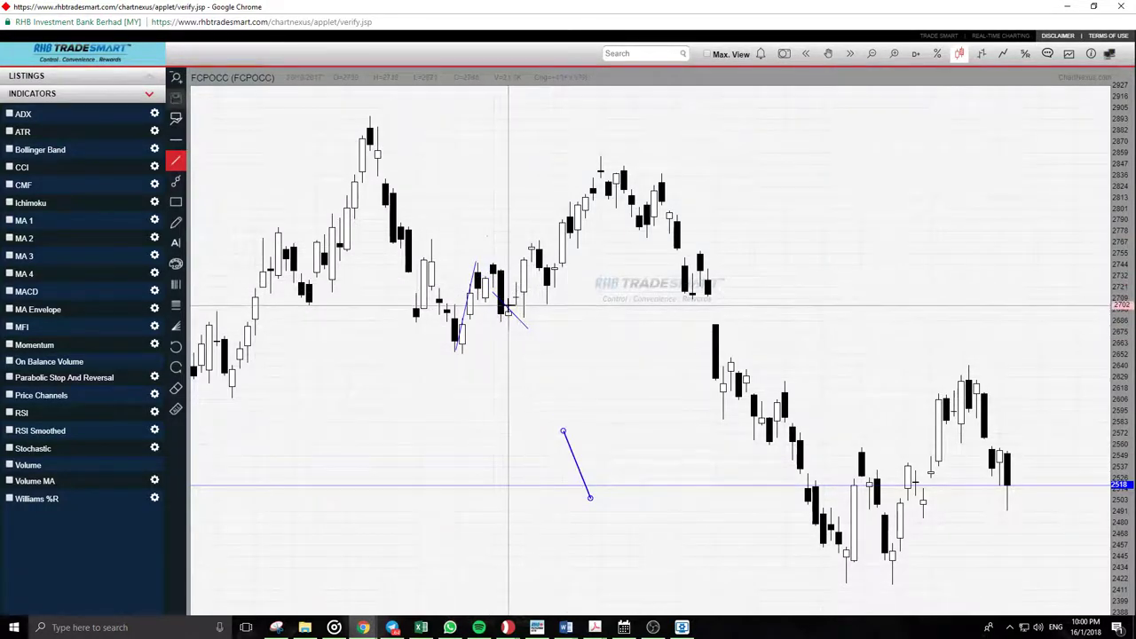
pyautogui.moveTo(509, 308); pyautogui.dragTo(636, 477)
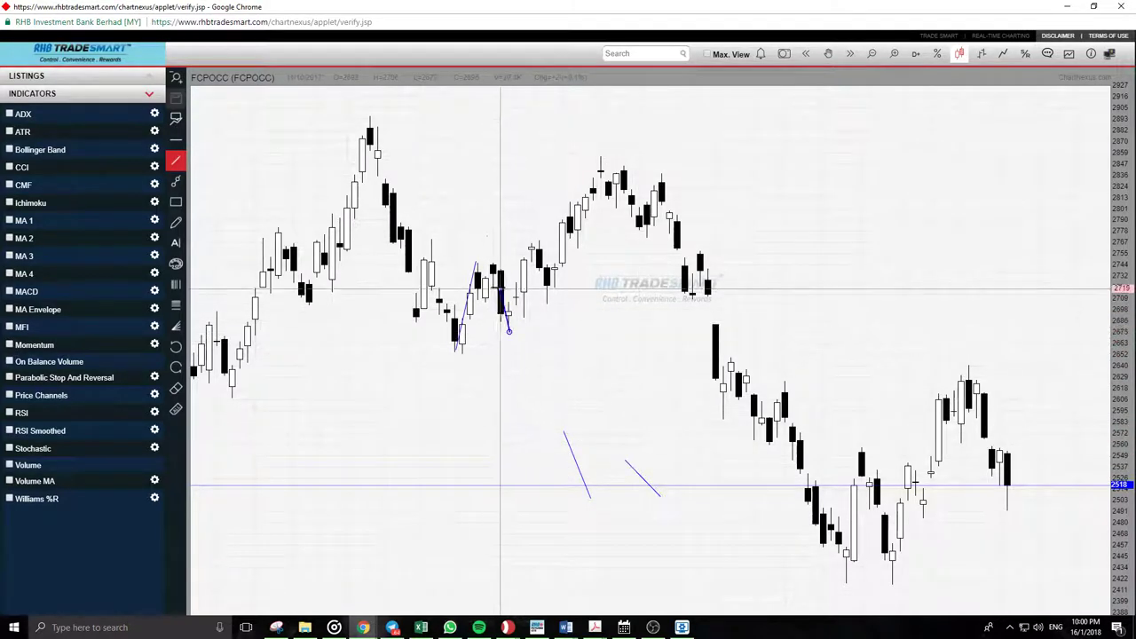
# - Redraw the downswing line between the first peak and the next low, and extend the zigzag up to the following peak
pyautogui.click(476, 264)
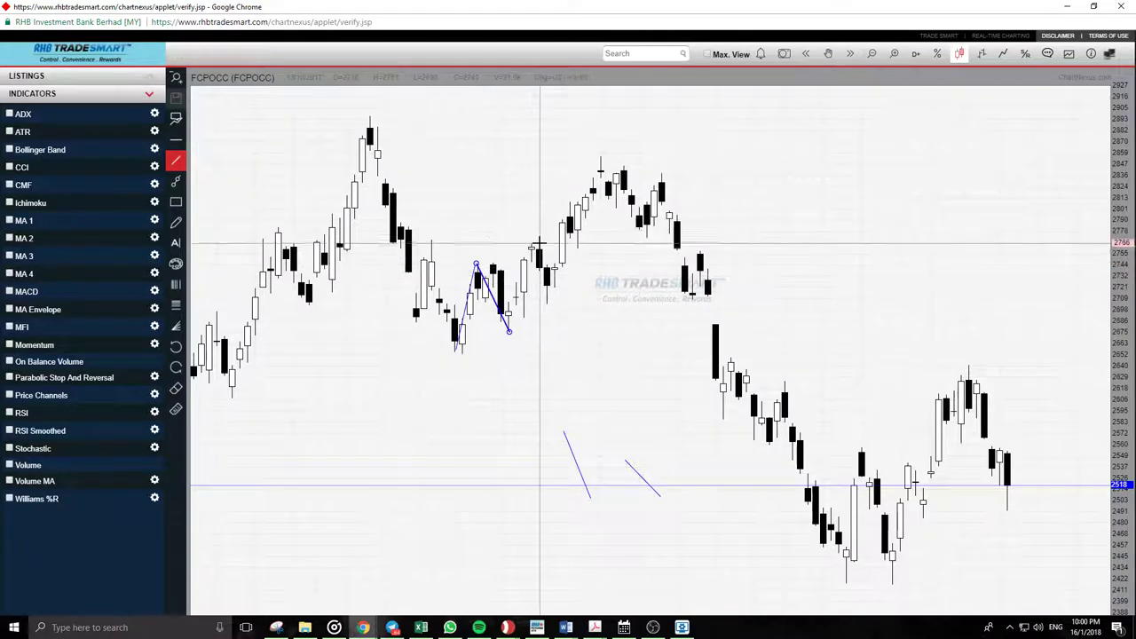
pyautogui.moveTo(509, 330); pyautogui.dragTo(539, 242)
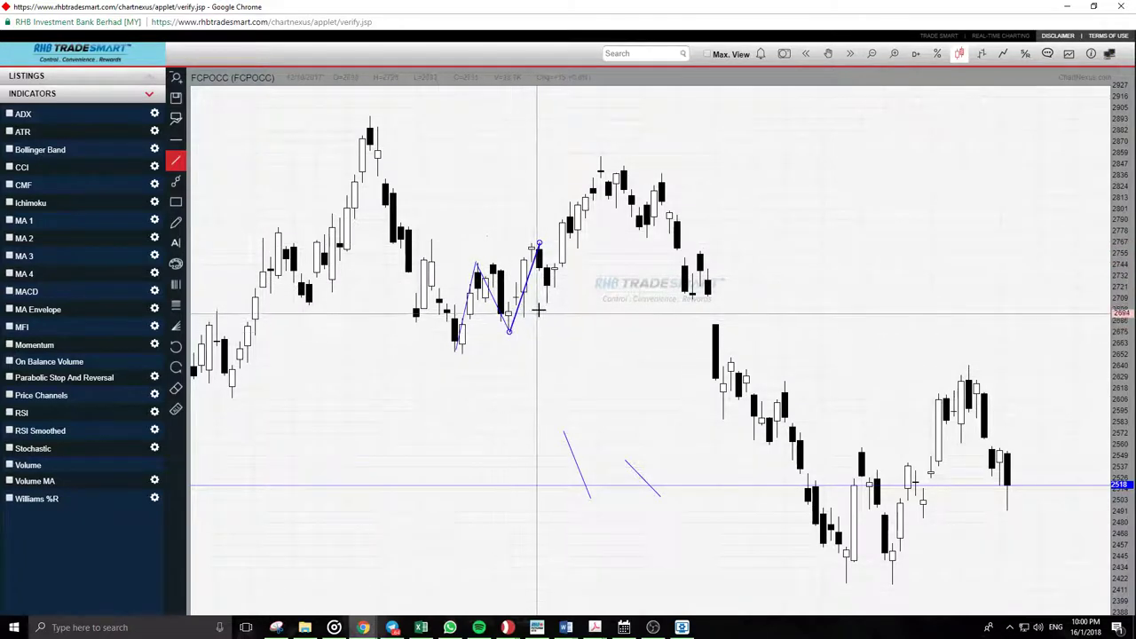
# - Continue the zigzag lines along the upswing and down the steep fall after the second peak, and erase all drawings
pyautogui.moveTo(545, 301); pyautogui.dragTo(540, 241)
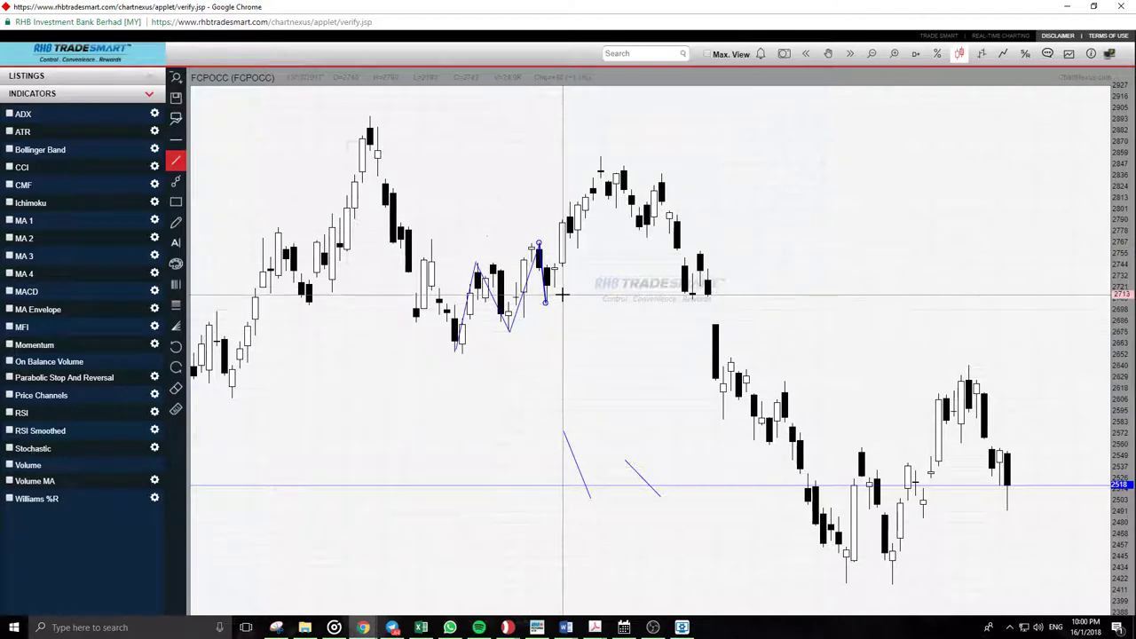
pyautogui.moveTo(559, 288); pyautogui.dragTo(542, 316)
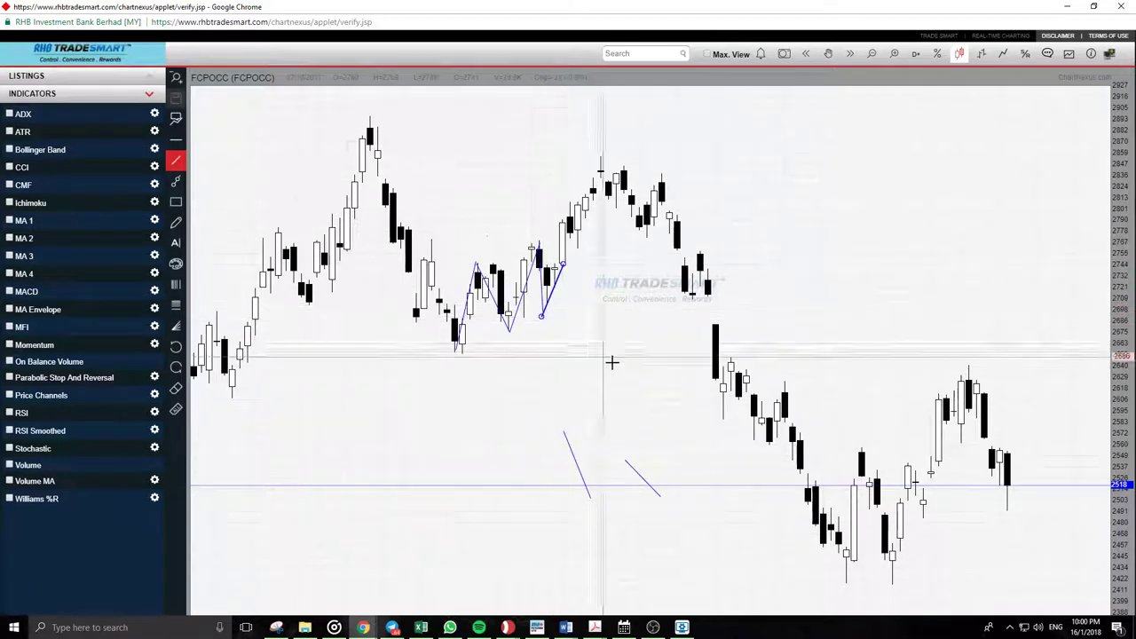
pyautogui.moveTo(702, 251); pyautogui.dragTo(720, 423)
pyautogui.moveTo(733, 354)
pyautogui.mouseDown()
pyautogui.moveTo(719, 423)
pyautogui.moveTo(735, 353)
pyautogui.mouseUp()
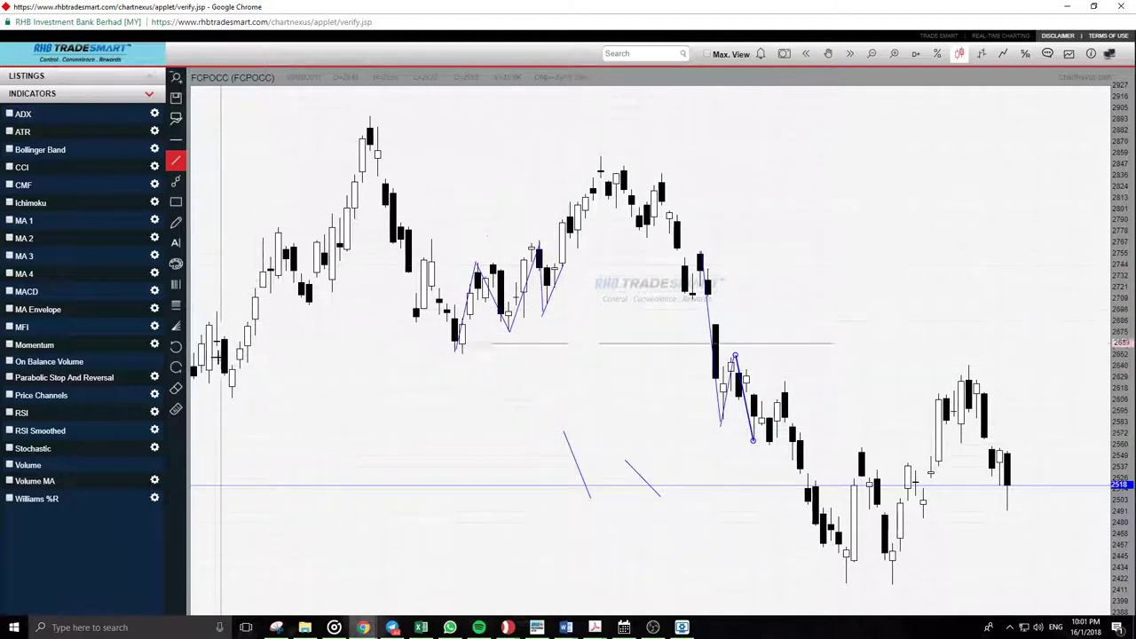
pyautogui.click(175, 410)
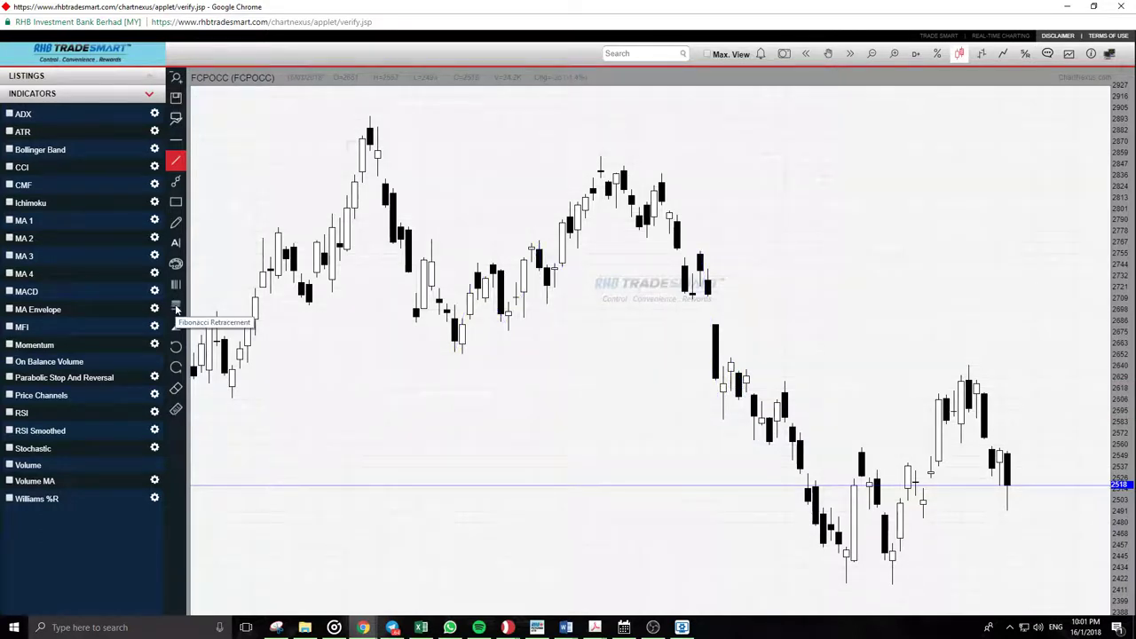
# - Draw a Fibonacci retracement from the second major peak down to the mid-chart swing low, and erase it
pyautogui.click(176, 306)
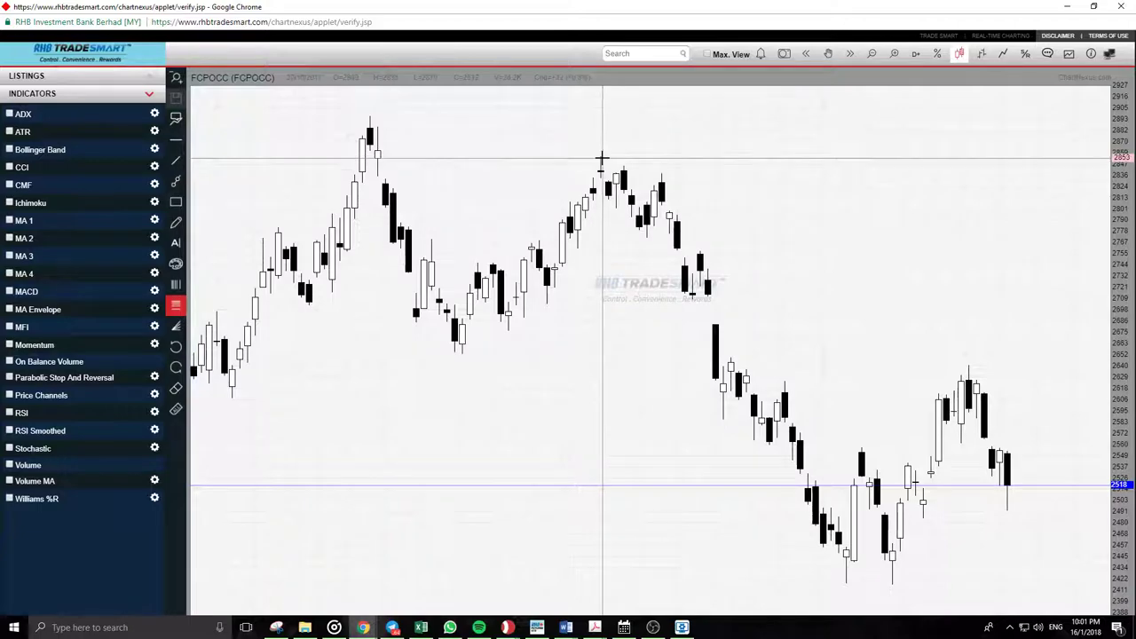
pyautogui.moveTo(601, 157)
pyautogui.mouseDown()
pyautogui.moveTo(596, 203)
pyautogui.moveTo(482, 325)
pyautogui.moveTo(451, 350)
pyautogui.moveTo(409, 355)
pyautogui.mouseUp()
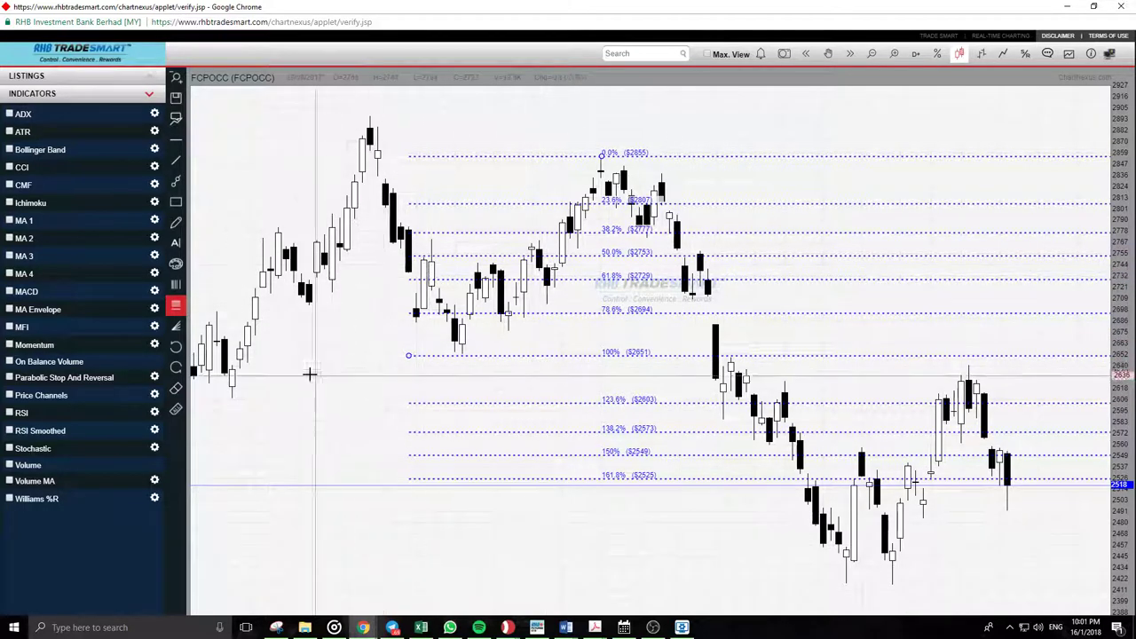
pyautogui.click(175, 409)
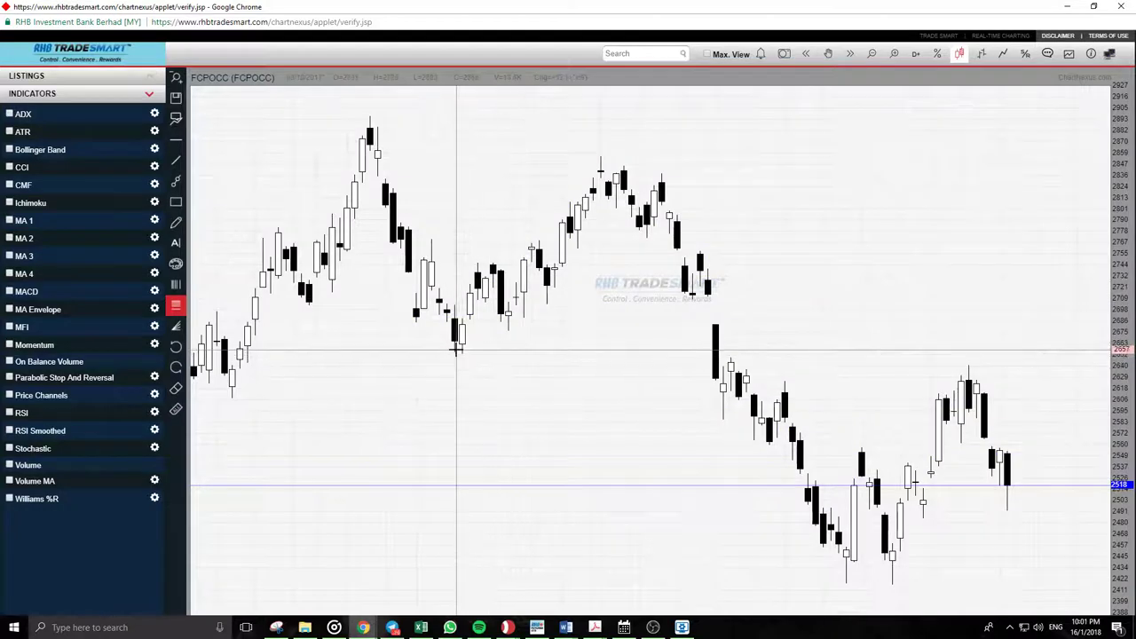
# - Draw a Fibonacci retracement from the mid-chart swing low up to the highest peak
pyautogui.click(175, 306)
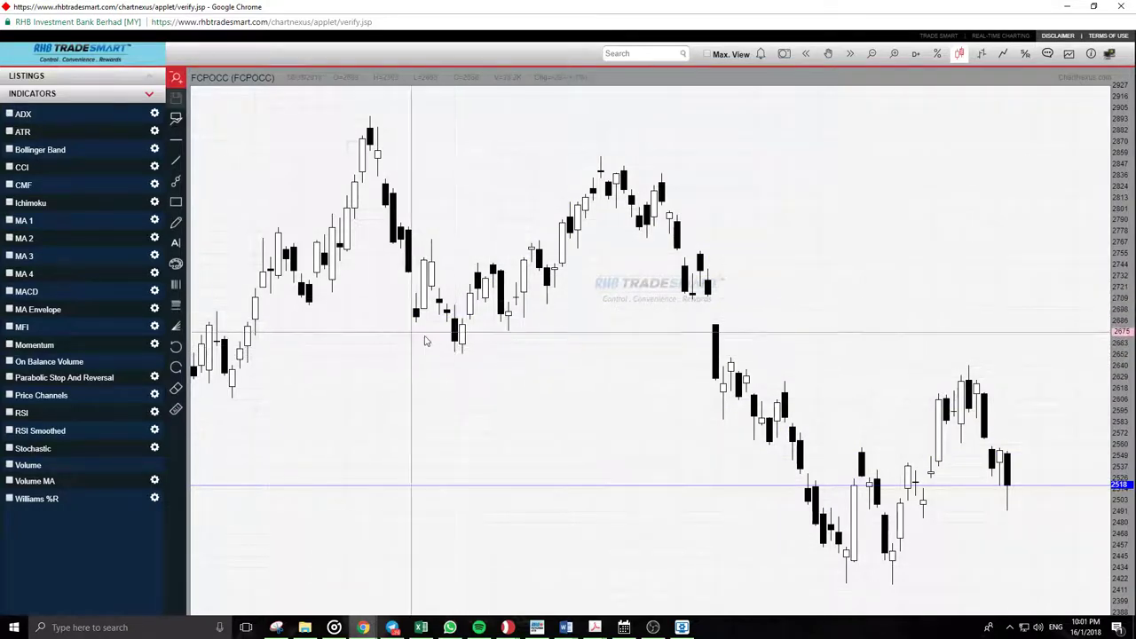
pyautogui.click(176, 306)
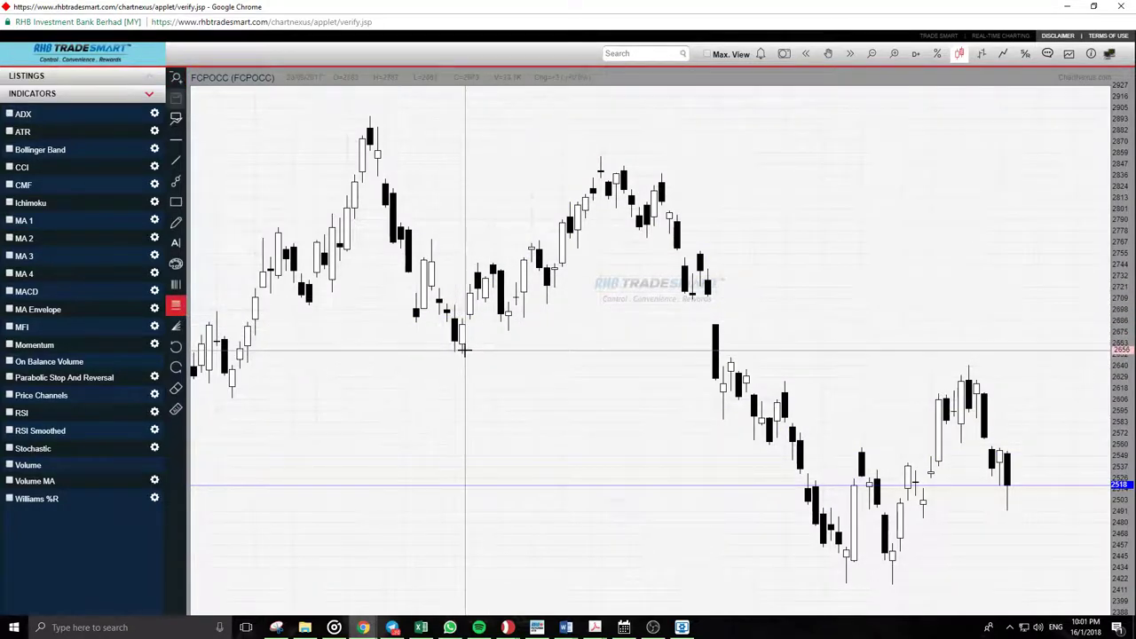
pyautogui.moveTo(463, 350); pyautogui.dragTo(355, 116)
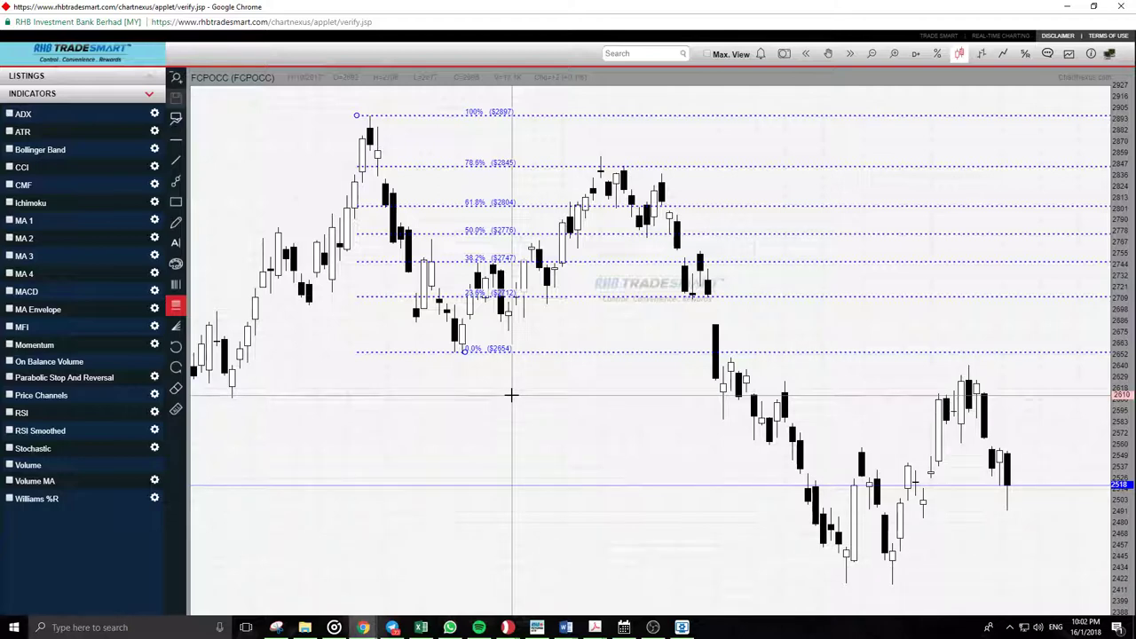
# - Scribble a freehand curve above the early candles, and draw a long flat rectangle from the early swing low to below the second peak
pyautogui.click(177, 223)
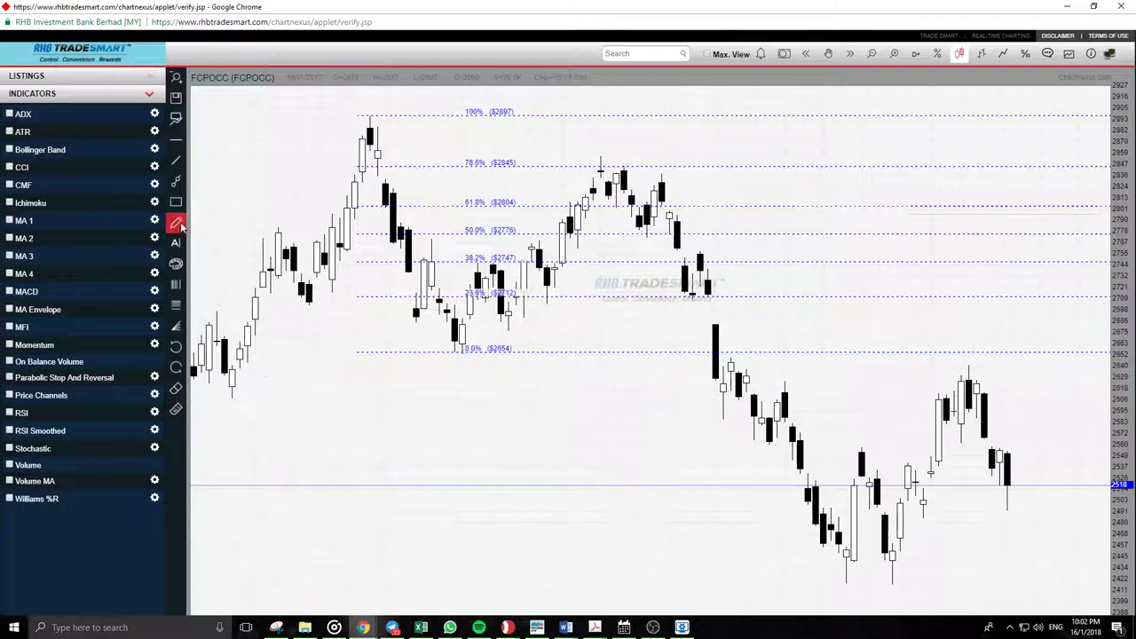
pyautogui.moveTo(260, 138)
pyautogui.mouseDown()
pyautogui.moveTo(317, 212)
pyautogui.moveTo(300, 169)
pyautogui.moveTo(220, 211)
pyautogui.mouseUp()
pyautogui.click(176, 202)
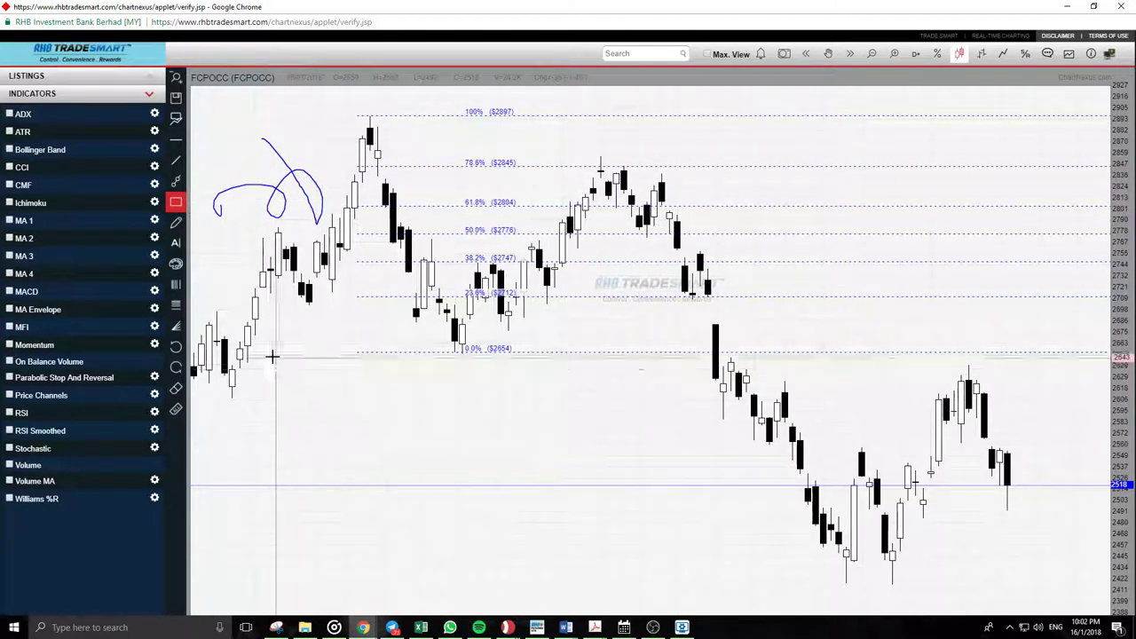
pyautogui.moveTo(227, 379); pyautogui.dragTo(631, 396)
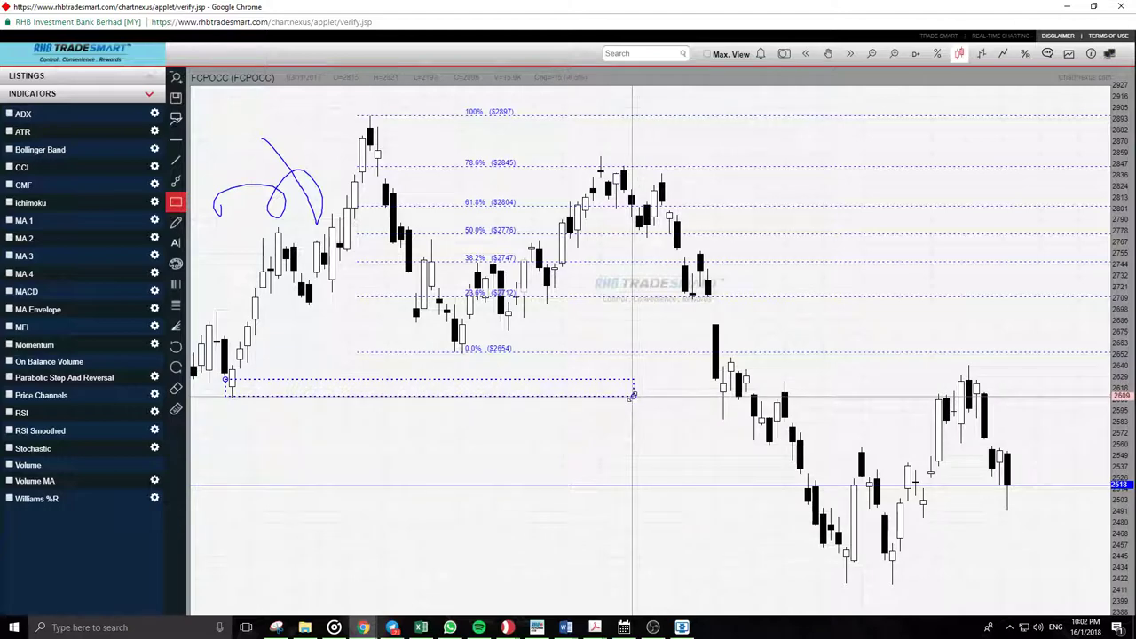
pyautogui.click(177, 242)
pyautogui.click(321, 409)
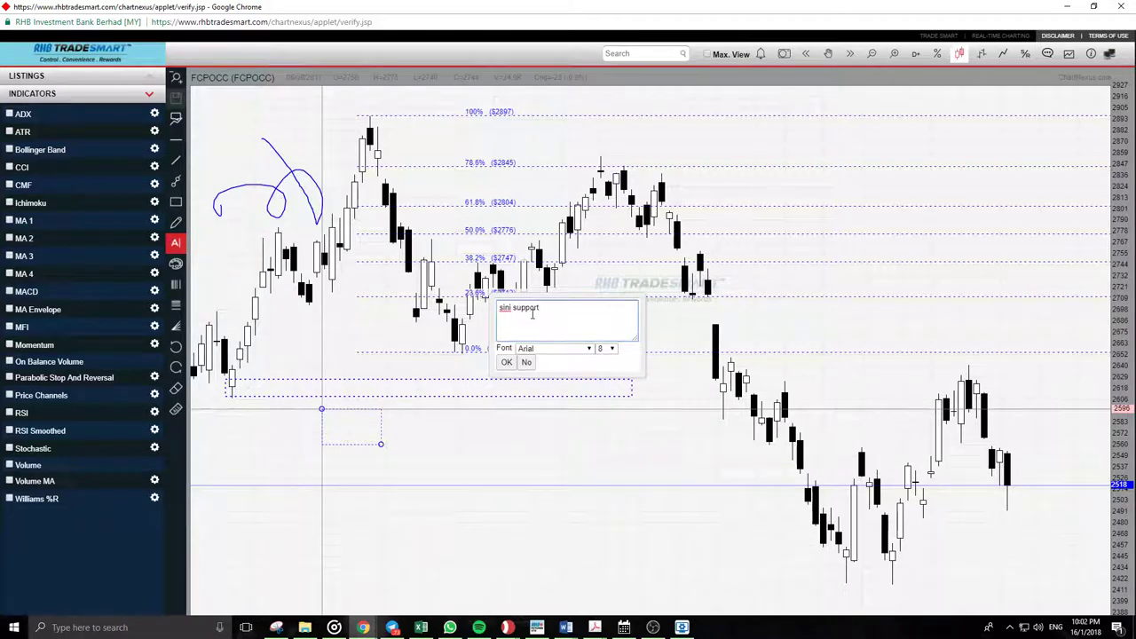
pyautogui.click(611, 349)
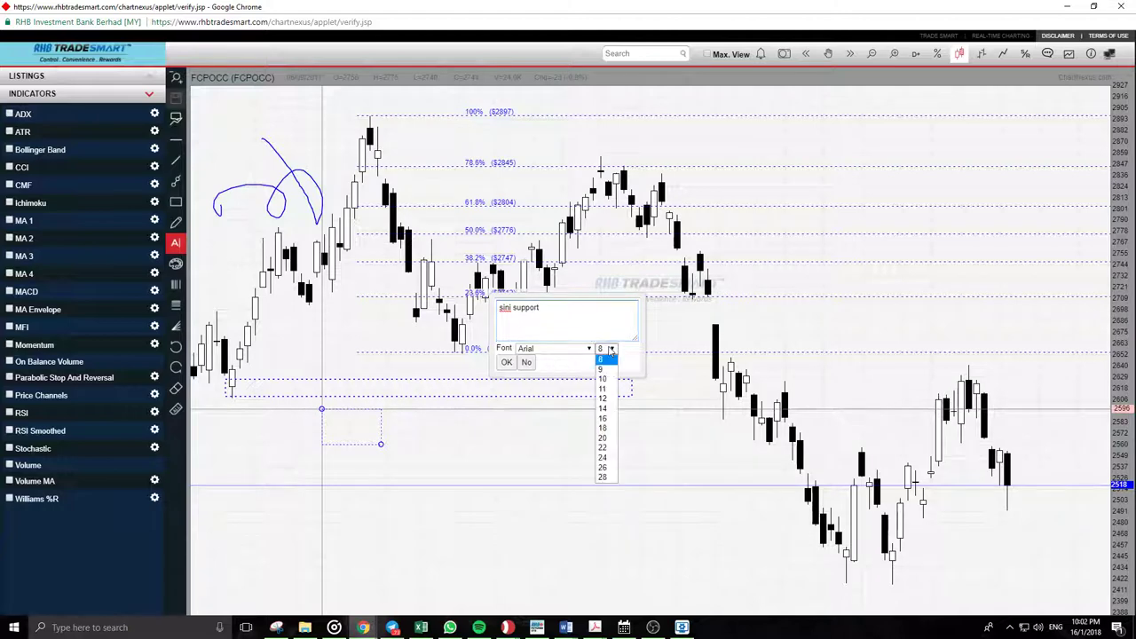
pyautogui.click(604, 398)
pyautogui.click(525, 363)
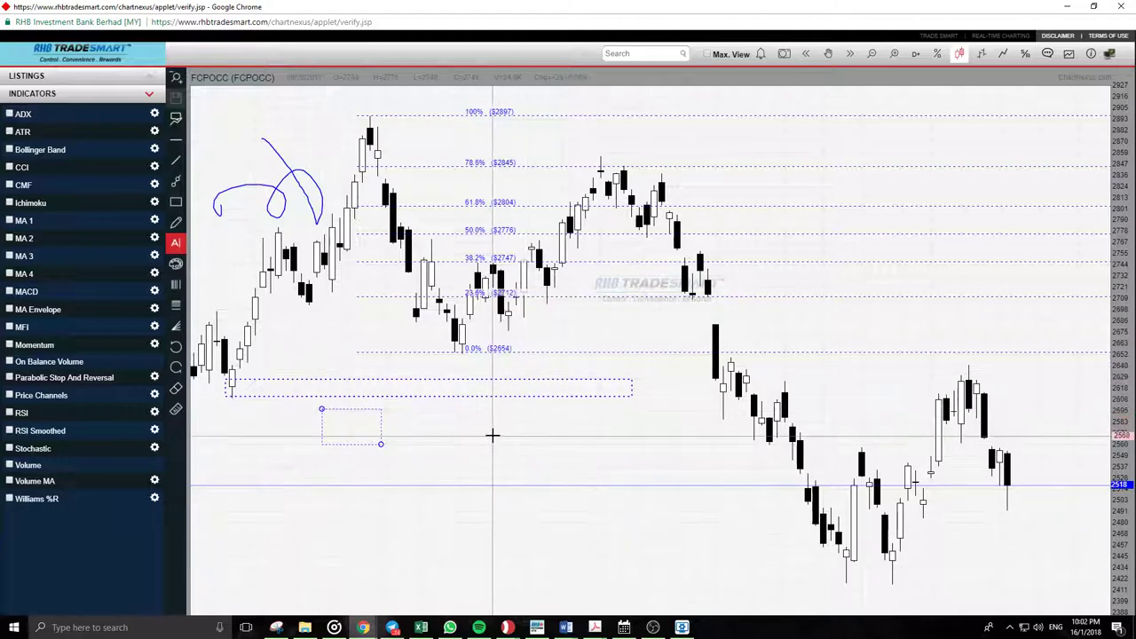
# - Try to place an empty text box in font size 24 below the rectangle, and widen it
pyautogui.click(549, 428)
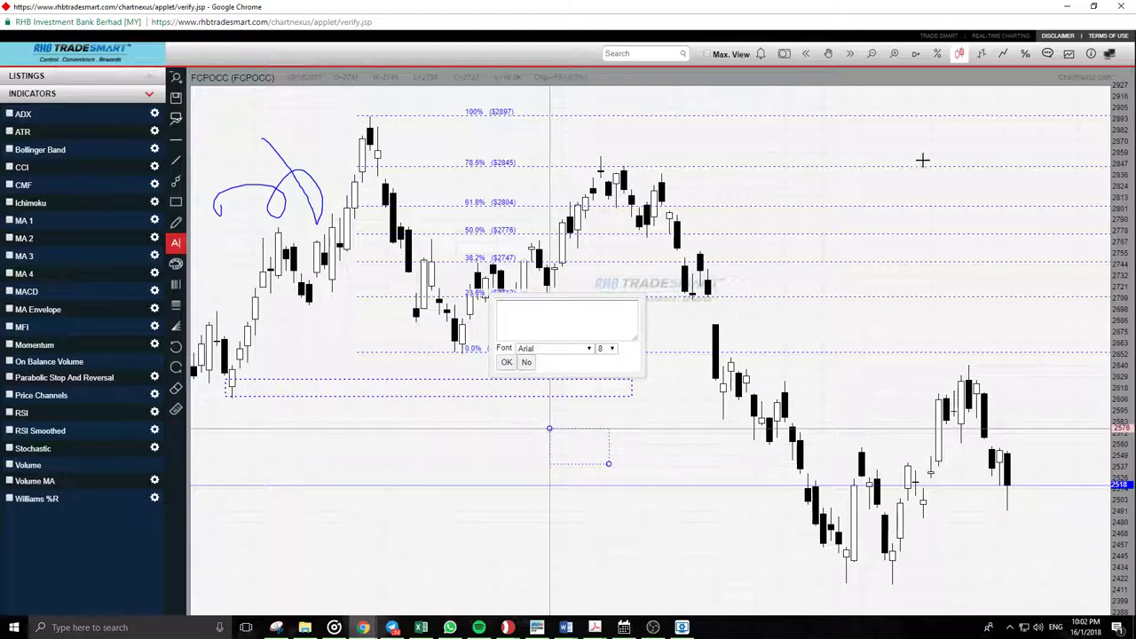
pyautogui.click(611, 348)
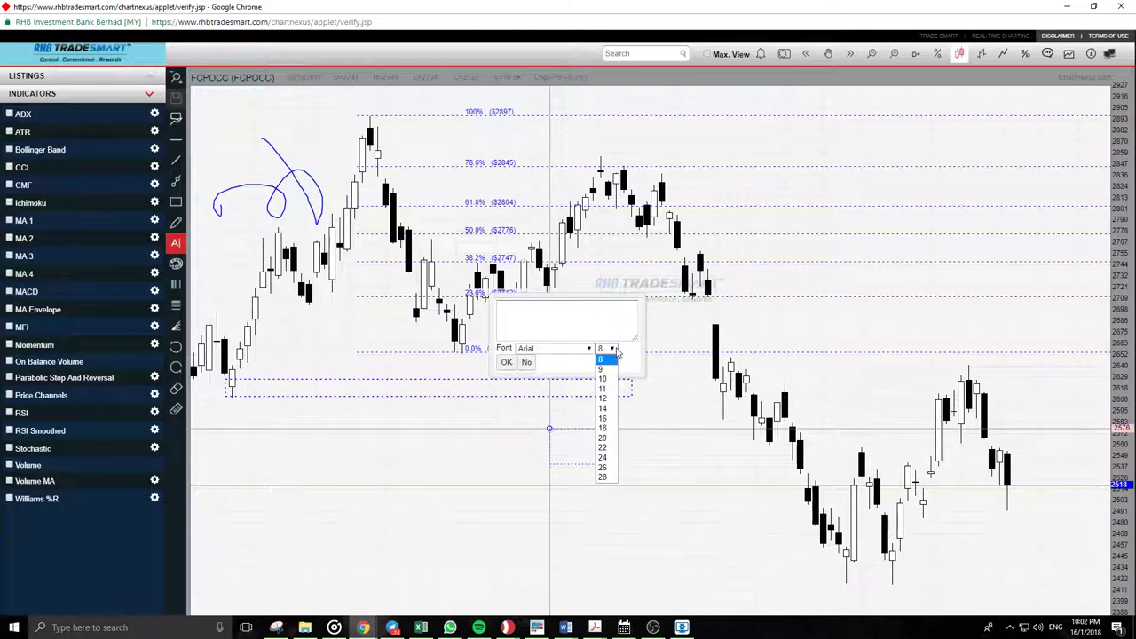
pyautogui.click(602, 456)
pyautogui.click(505, 364)
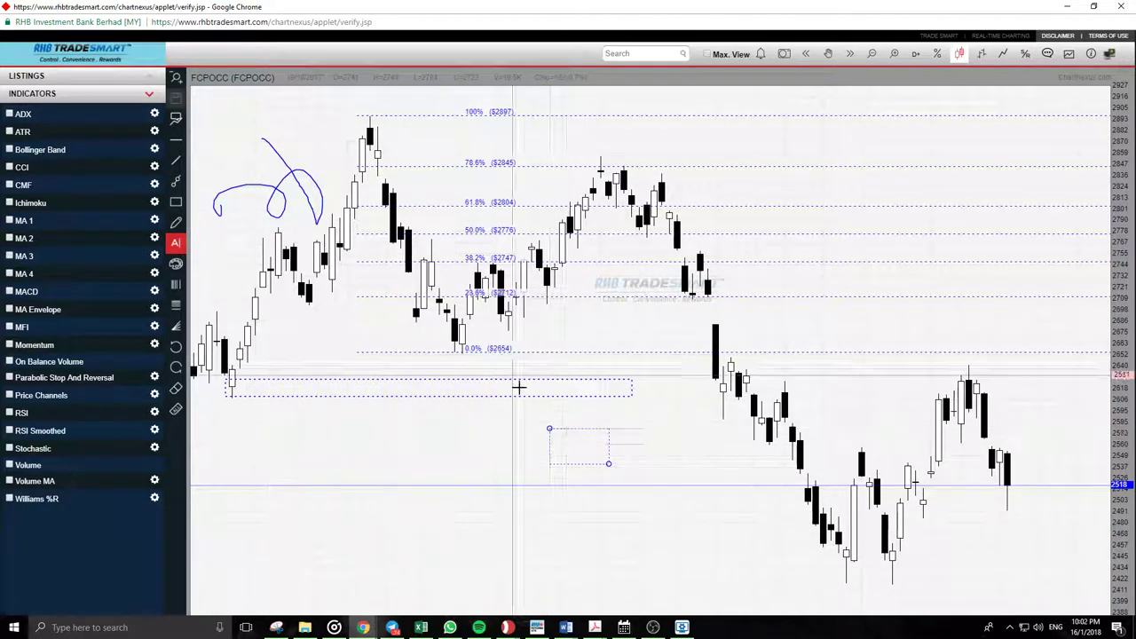
pyautogui.moveTo(549, 428); pyautogui.dragTo(459, 450)
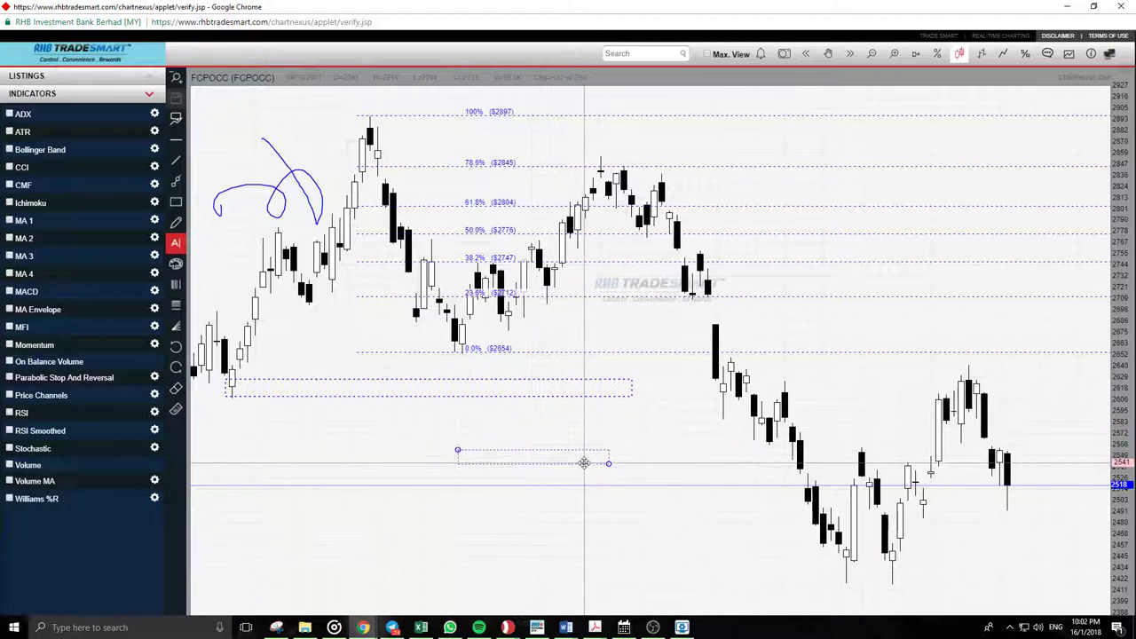
# - Add the text "sini support" in Arial 18 below the rectangle, and widen its box so the text fits on one line
pyautogui.click(542, 448)
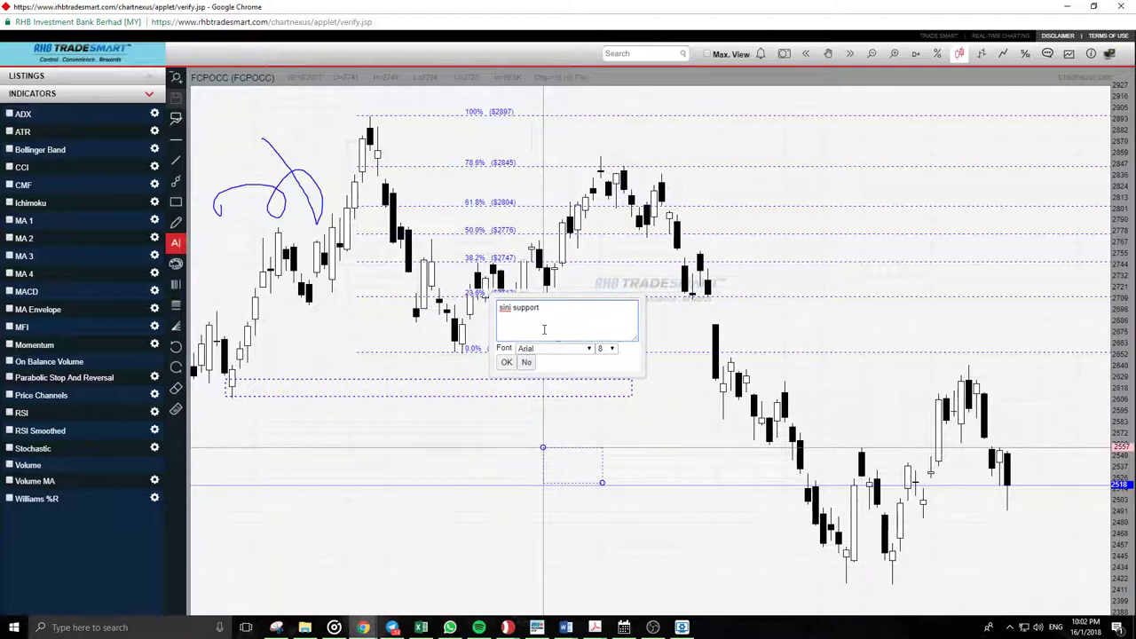
pyautogui.click(610, 350)
pyautogui.click(601, 429)
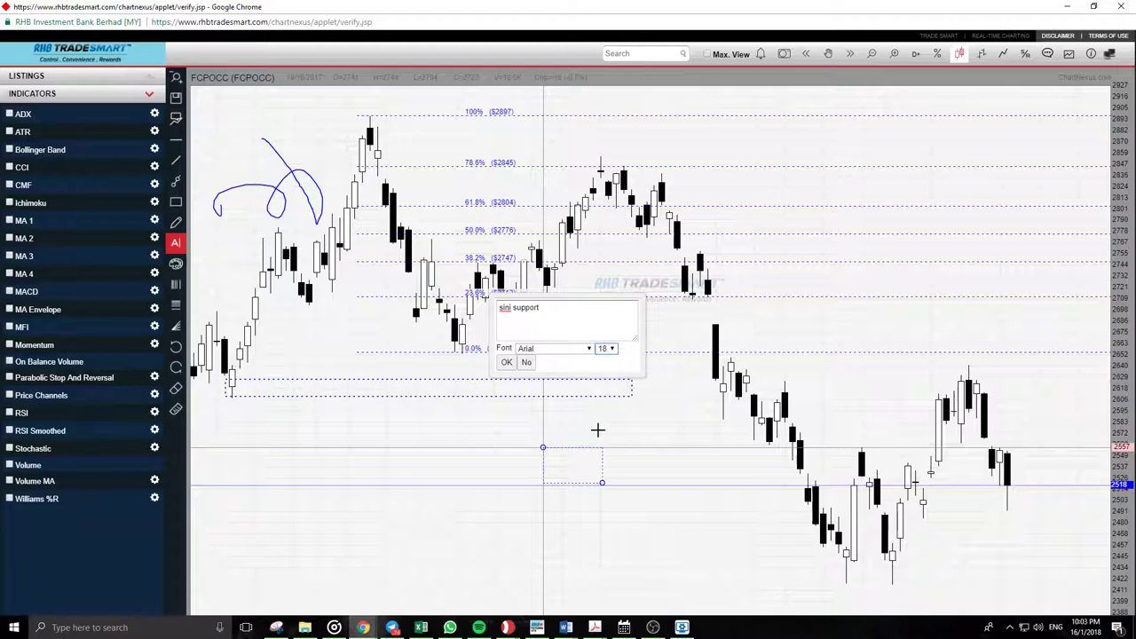
pyautogui.click(505, 362)
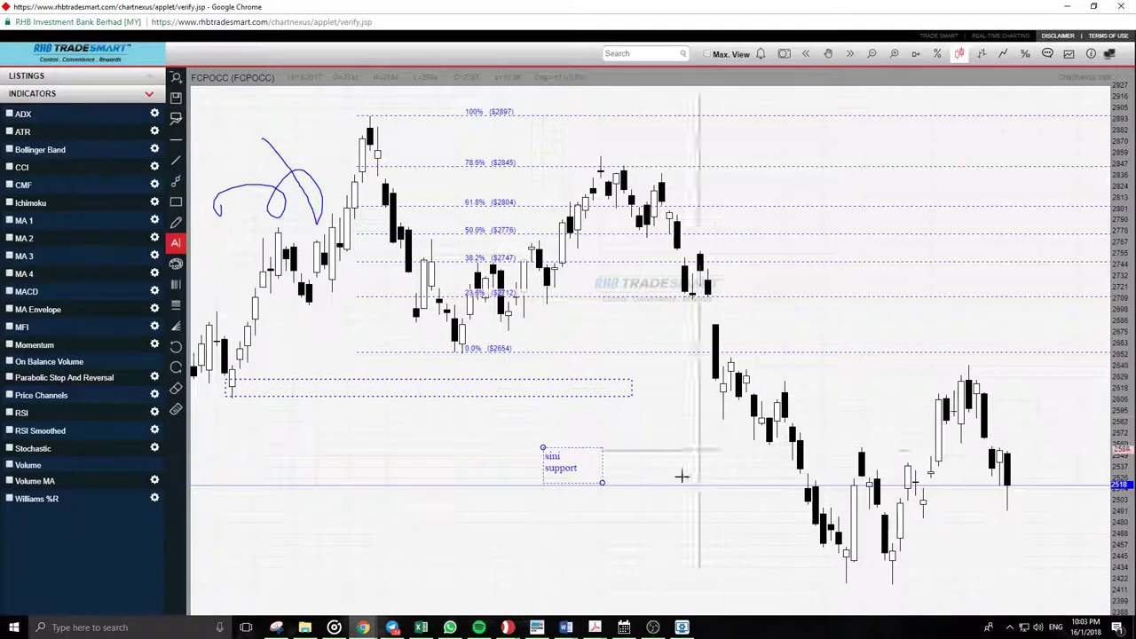
pyautogui.moveTo(602, 484); pyautogui.dragTo(465, 448)
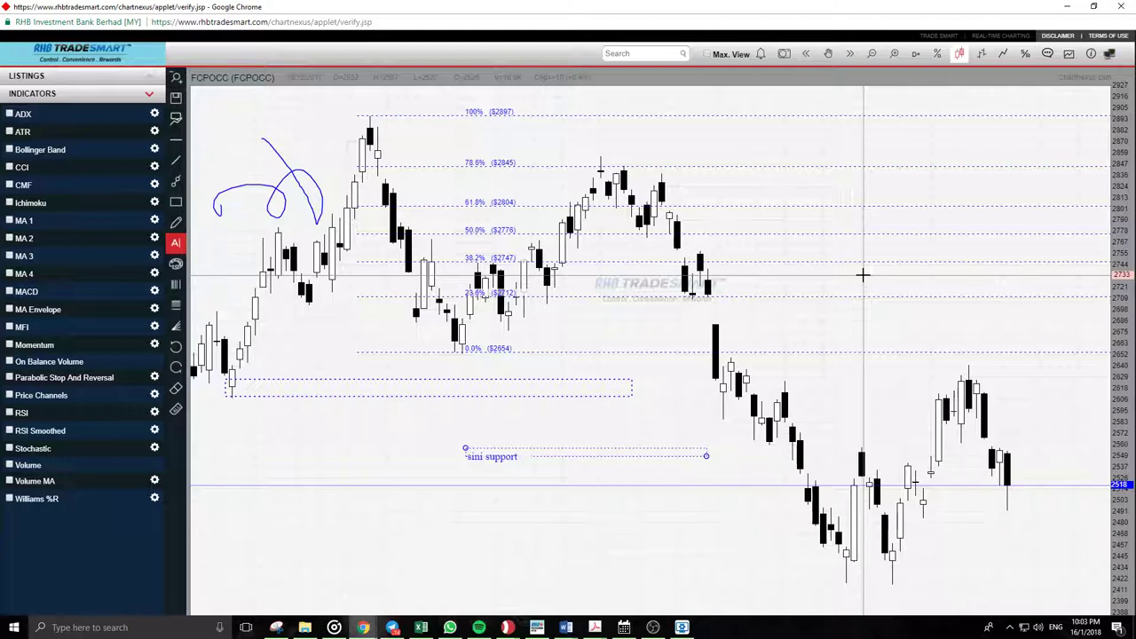
# - Minimize the chart, switch to the RHB TradeSmart trading page in the main Chrome window, and highlight part of its web address
pyautogui.click(1054, 6)
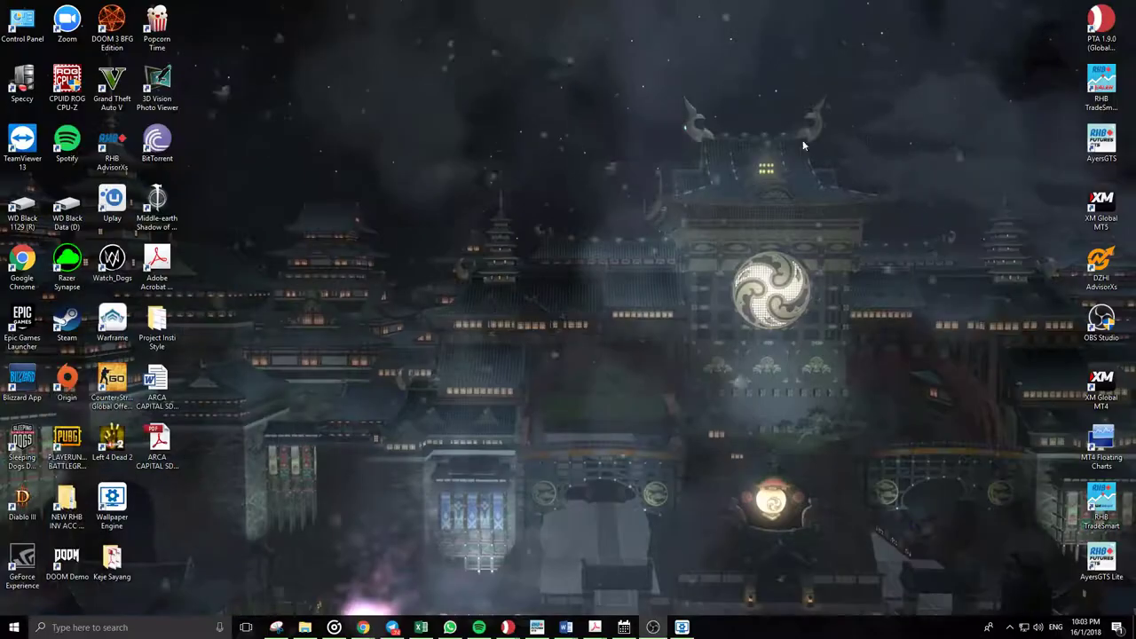
pyautogui.click(363, 627)
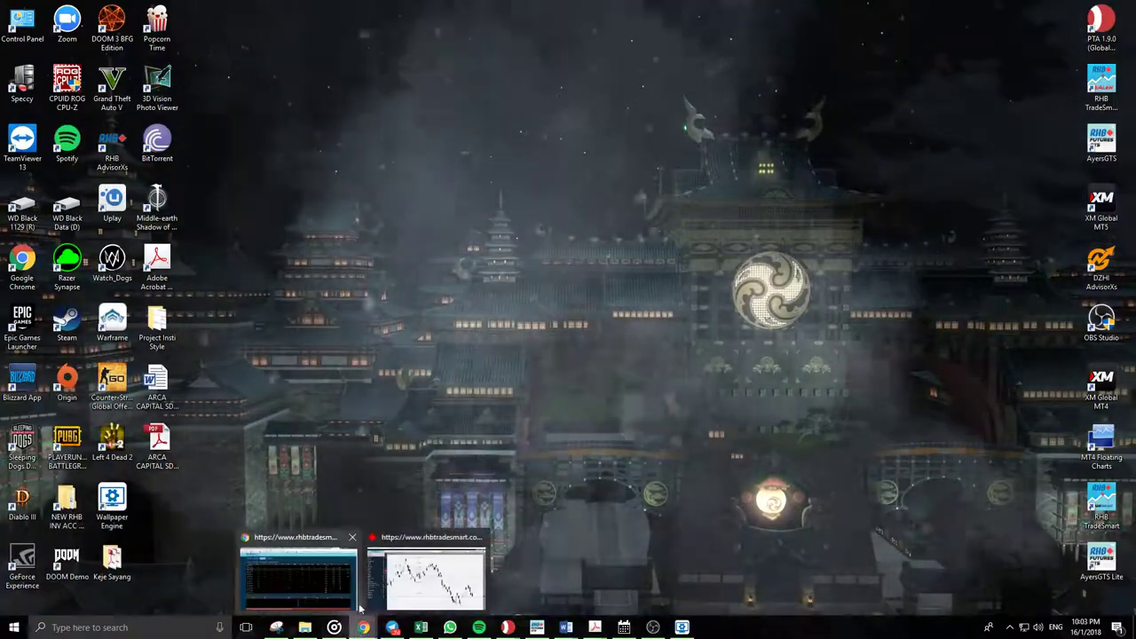
pyautogui.click(297, 577)
pyautogui.click(840, 7)
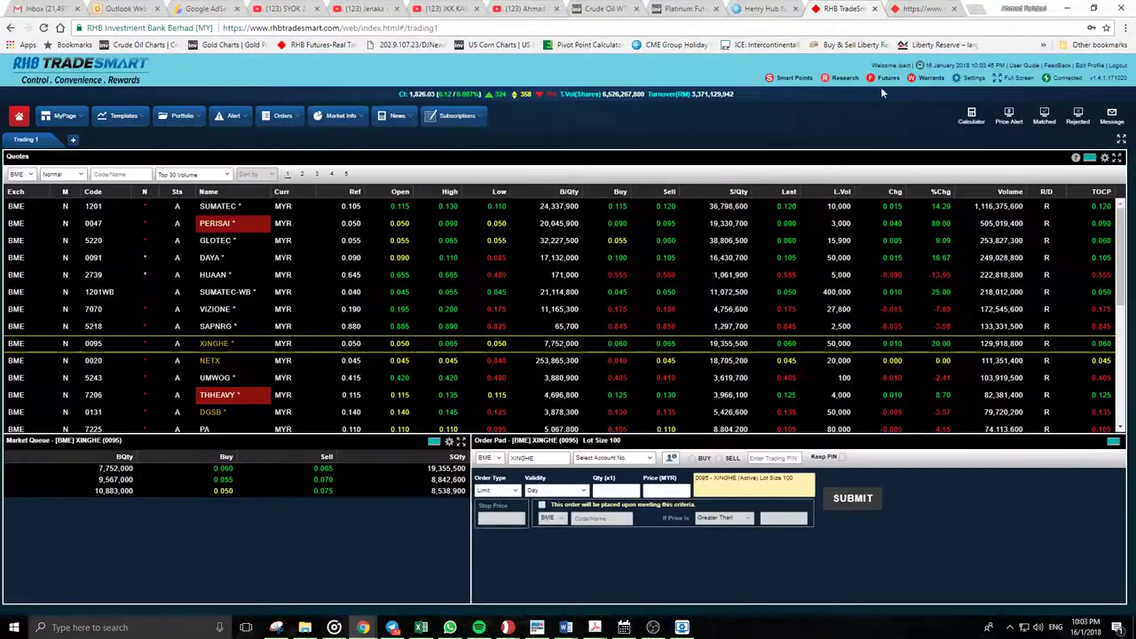
pyautogui.click(923, 7)
pyautogui.click(844, 7)
pyautogui.click(279, 27)
pyautogui.moveTo(279, 26); pyautogui.dragTo(253, 30)
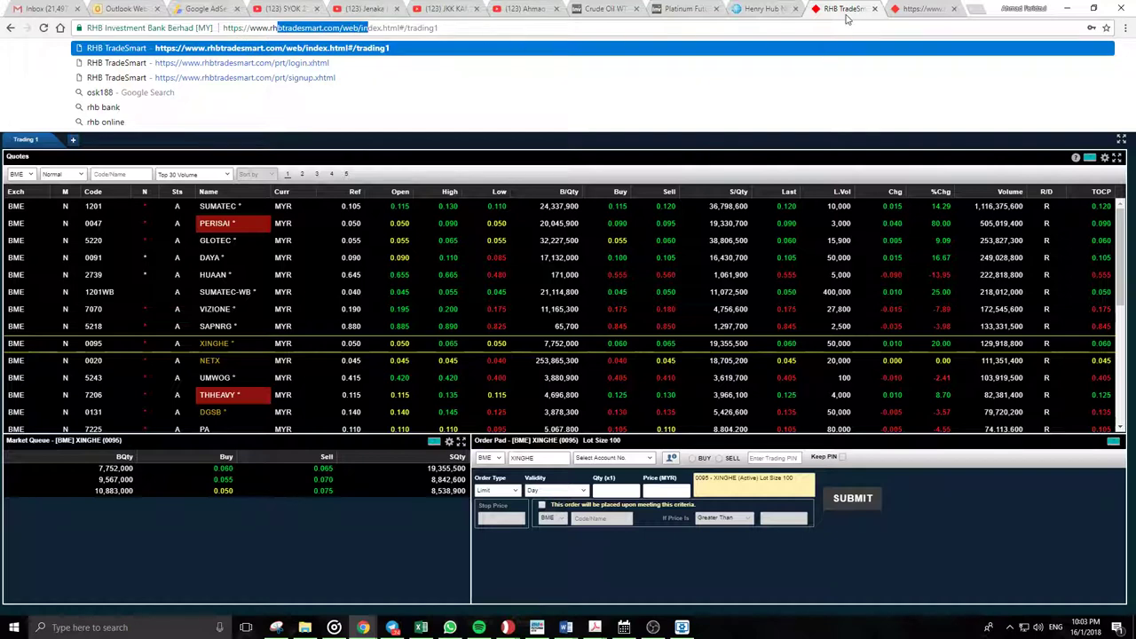
# - Show the FCPO futures quotes page, and minimize and restore its browser window
pyautogui.click(916, 8)
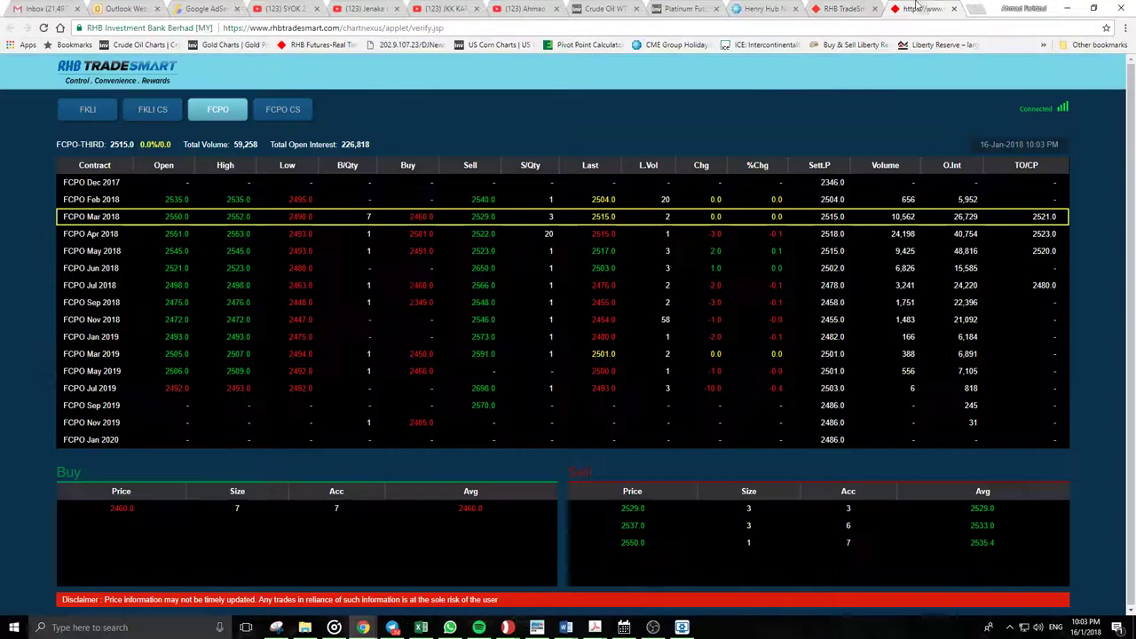
pyautogui.click(1064, 9)
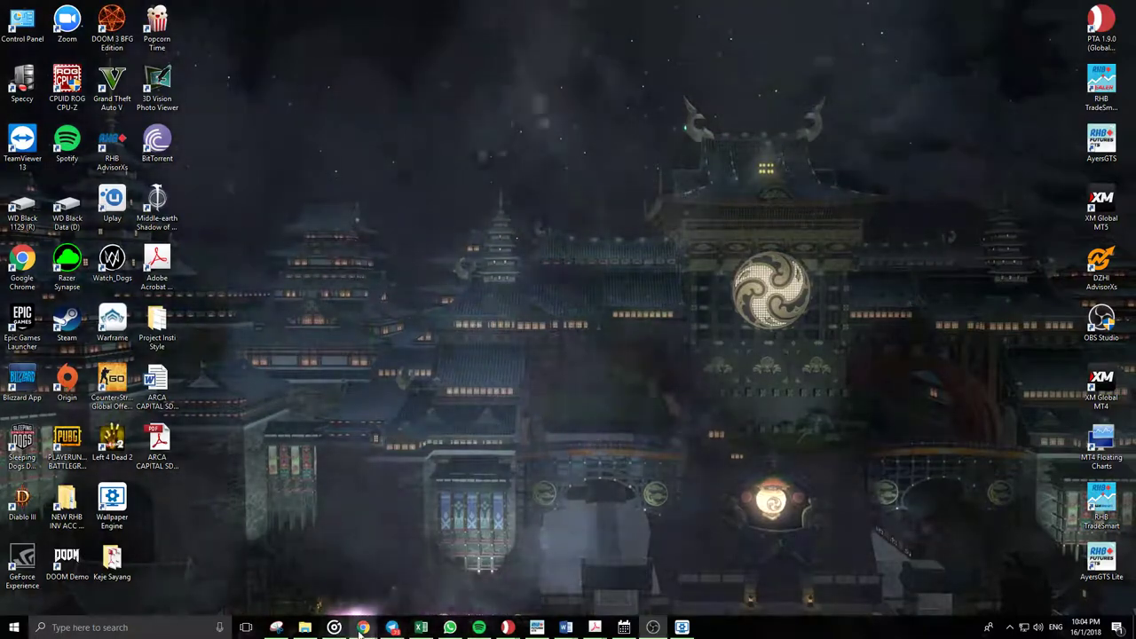
pyautogui.click(340, 610)
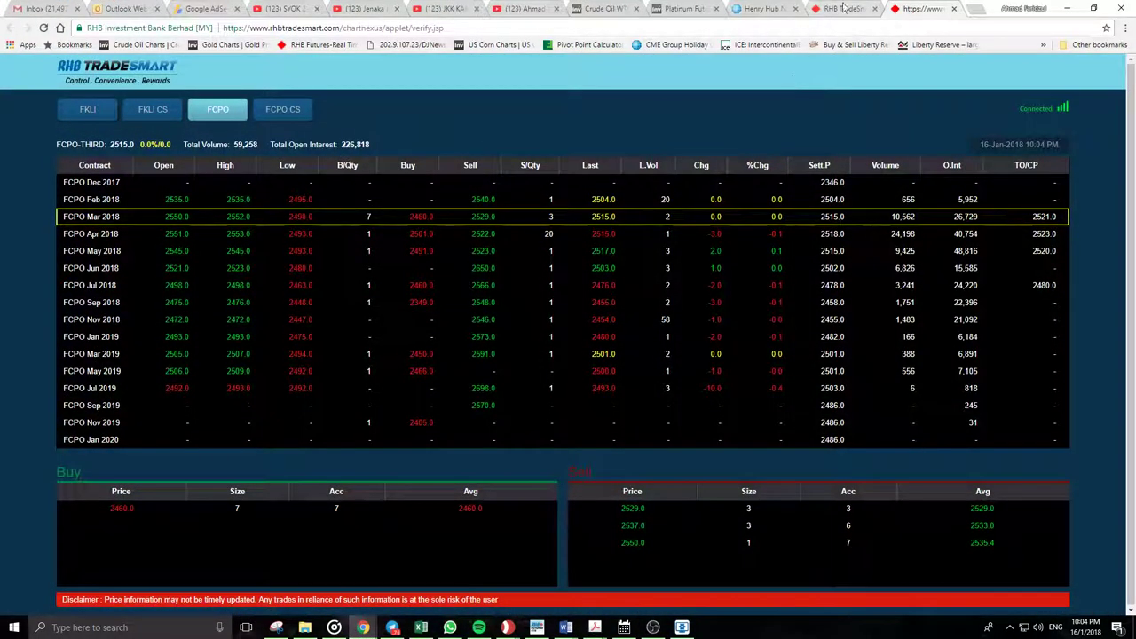